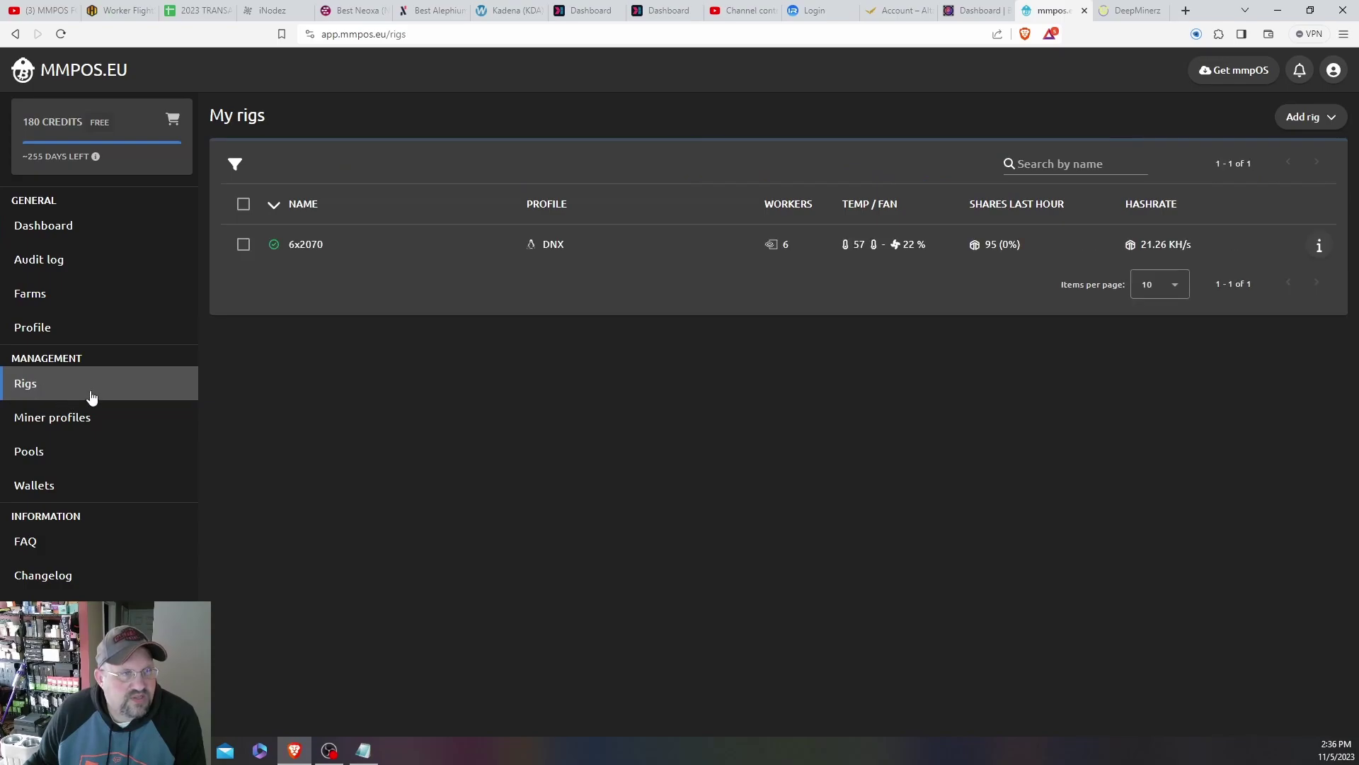
Step: View the 6x2070 rig's details and the credit pricing page
{"action": "left_click", "coordinate": [308, 247]}
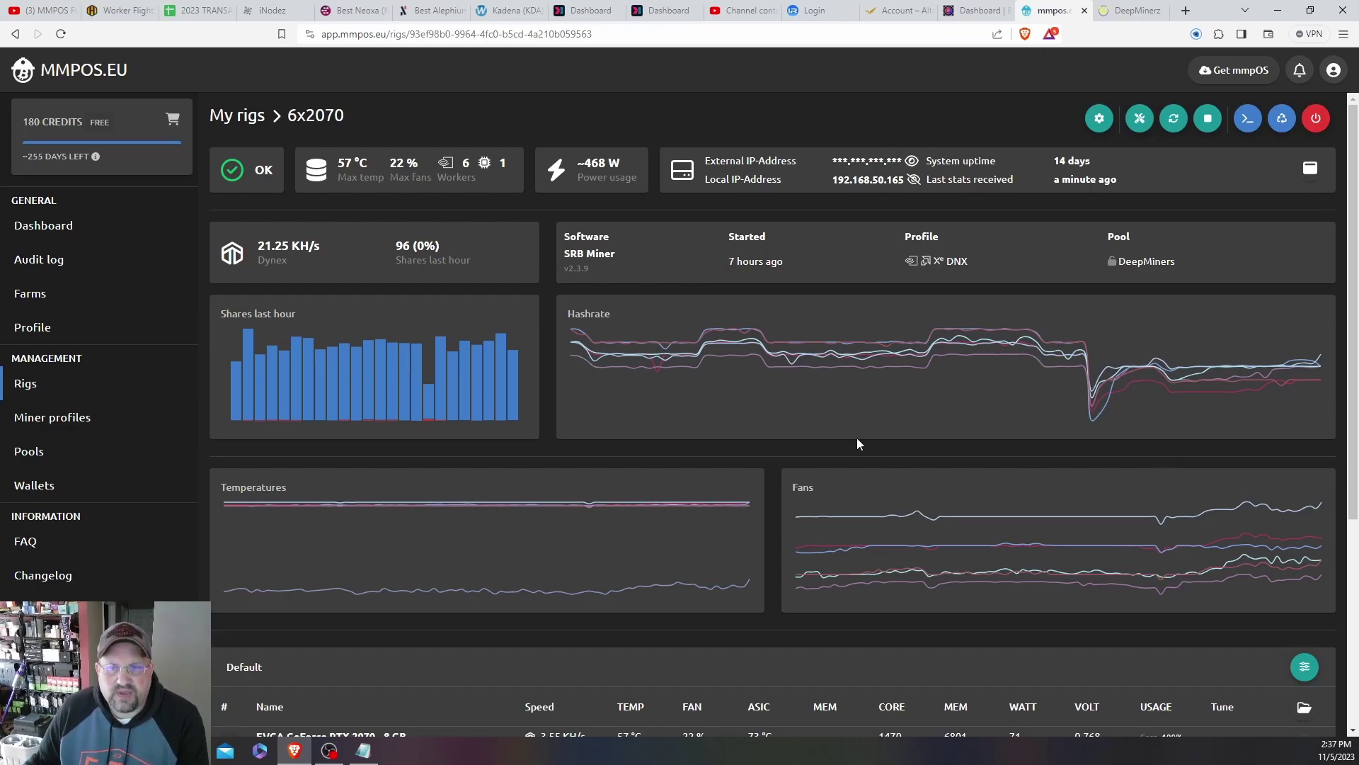
{"action": "left_click", "coordinate": [35, 610]}
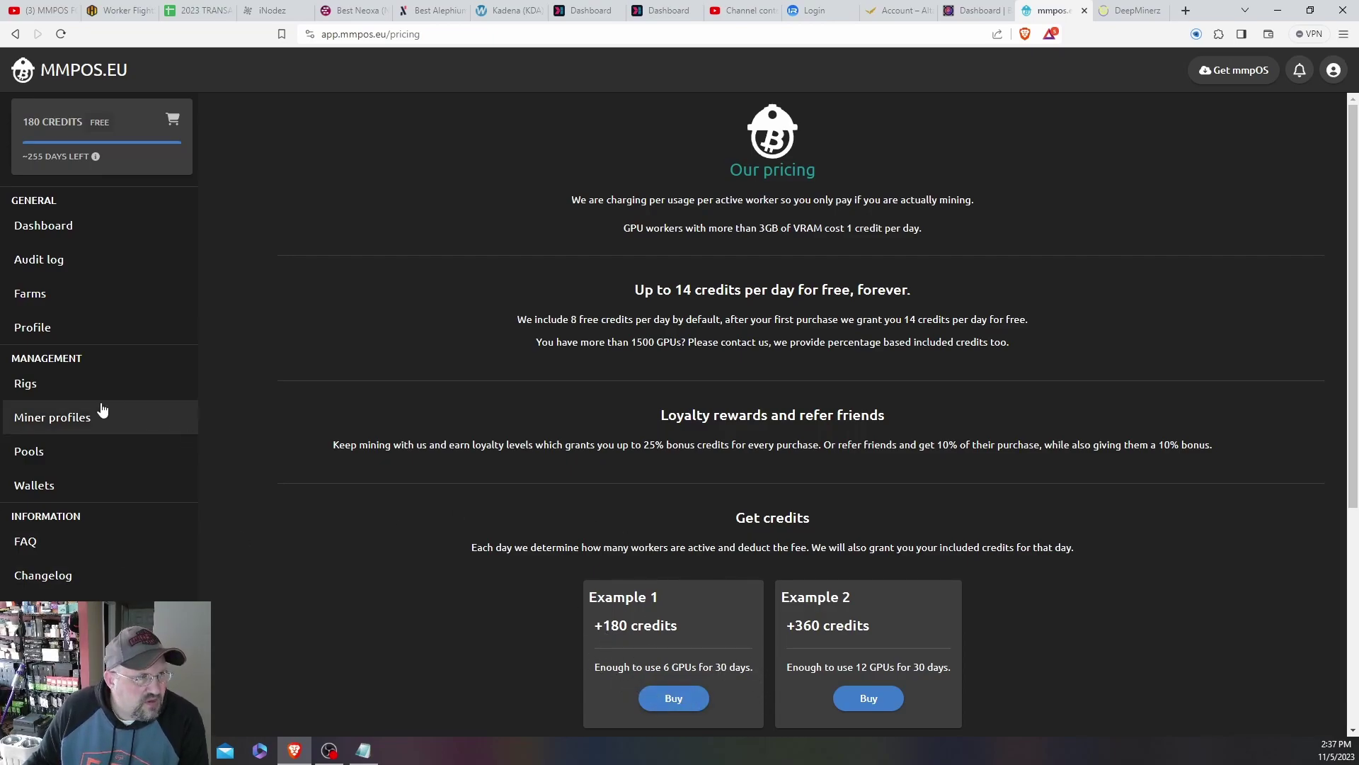
Step: Open the 6x2070 rig's details from the rig list and inspect a point in its hashrate history
{"action": "left_click", "coordinate": [44, 391]}
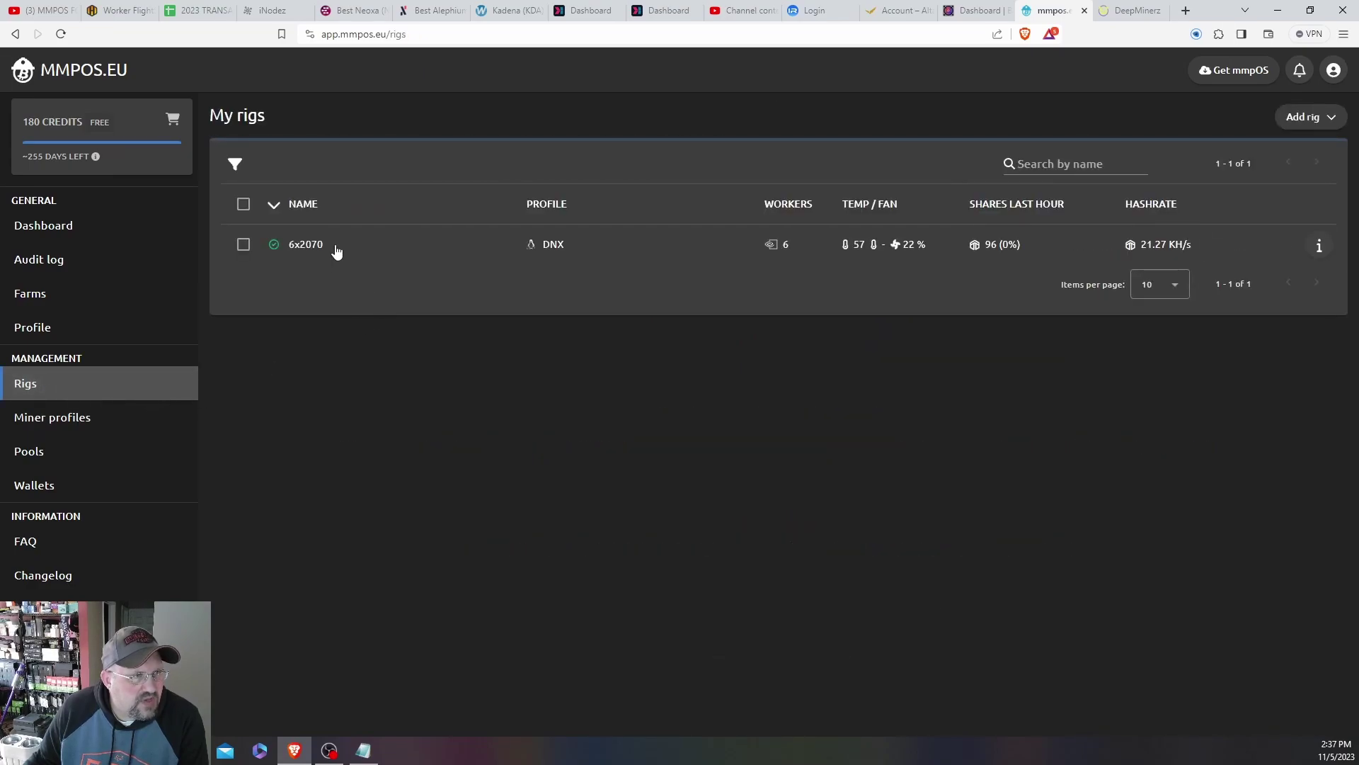
{"action": "left_click", "coordinate": [336, 251]}
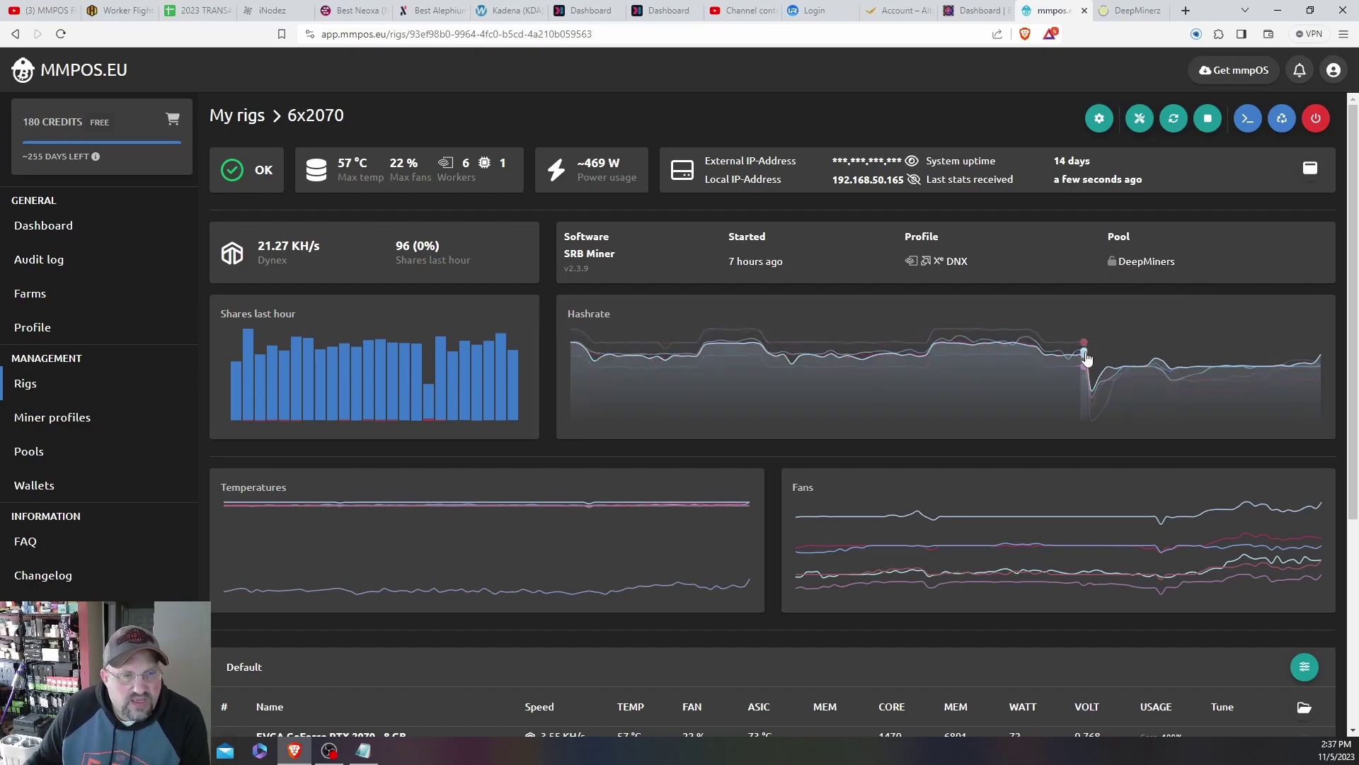
{"action": "mouse_move", "coordinate": [976, 390]}
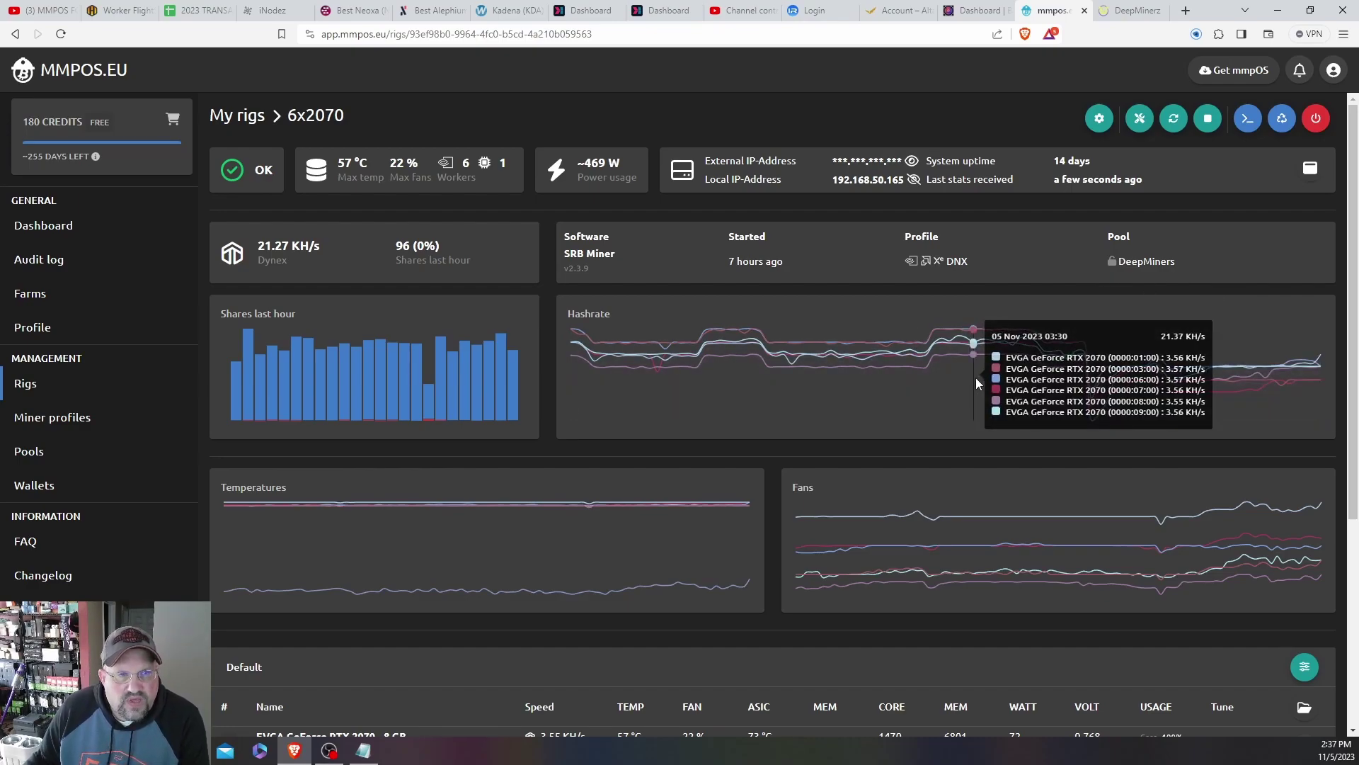
Step: Set the core clock offset of the first RTX 2070 (GPU 0) to 105 MHz and apply it to that card only
{"action": "scroll", "coordinate": [882, 381], "scroll_direction": "down", "scroll_amount": 5}
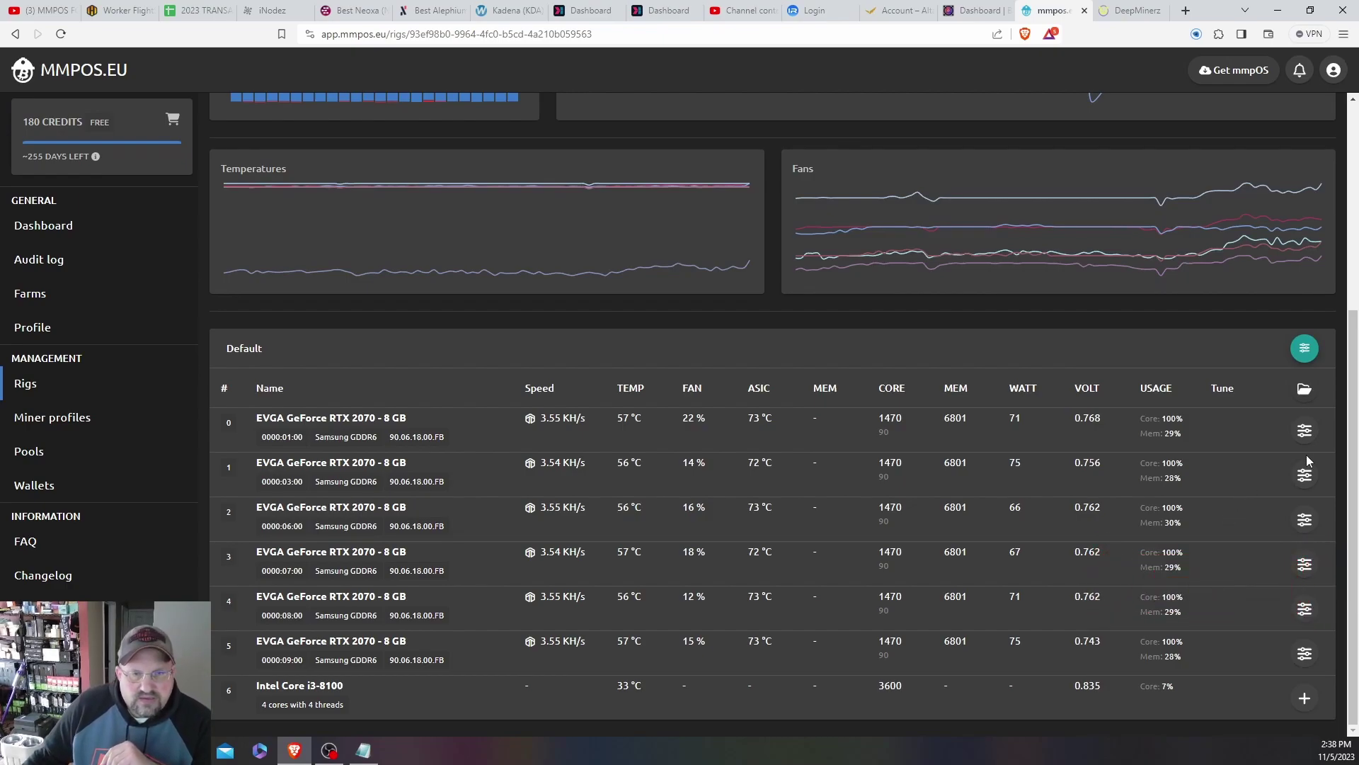
{"action": "left_click", "coordinate": [1305, 432]}
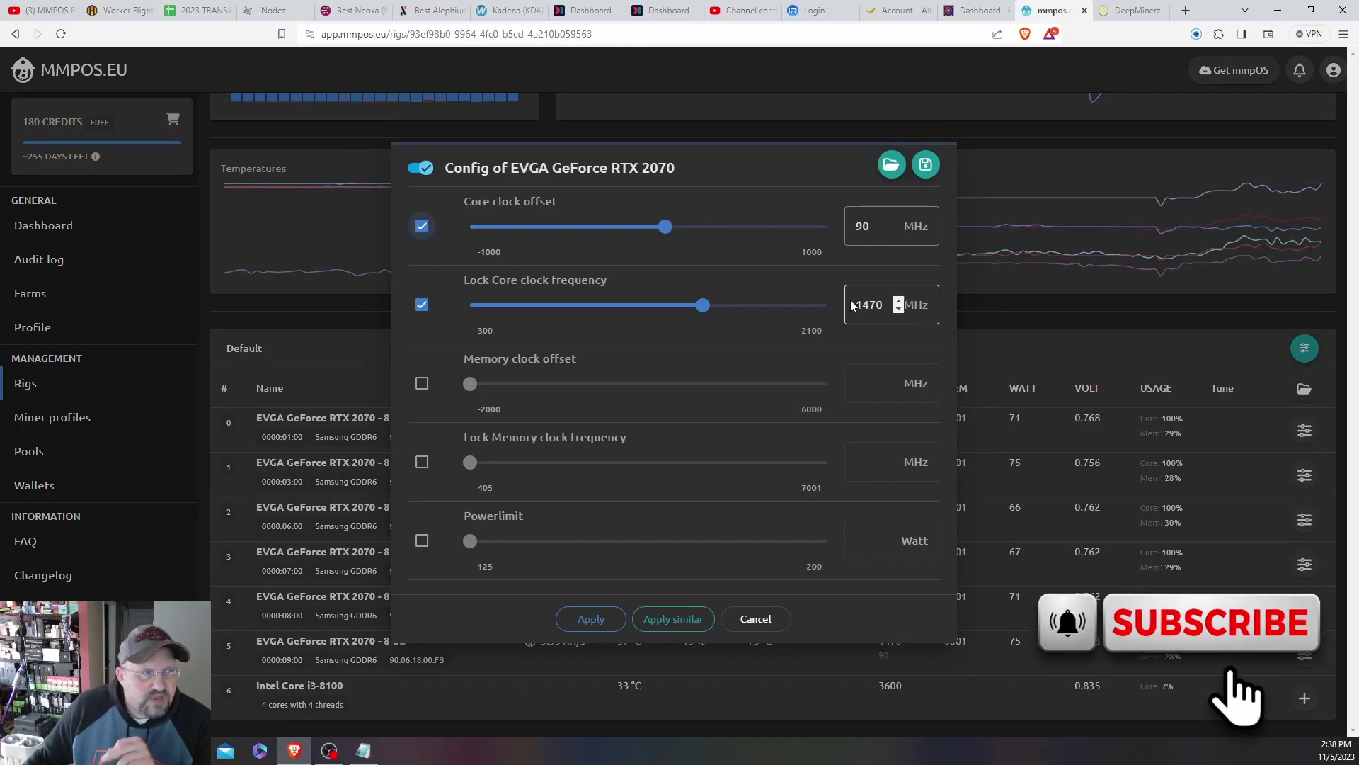
{"action": "left_click", "coordinate": [898, 221]}
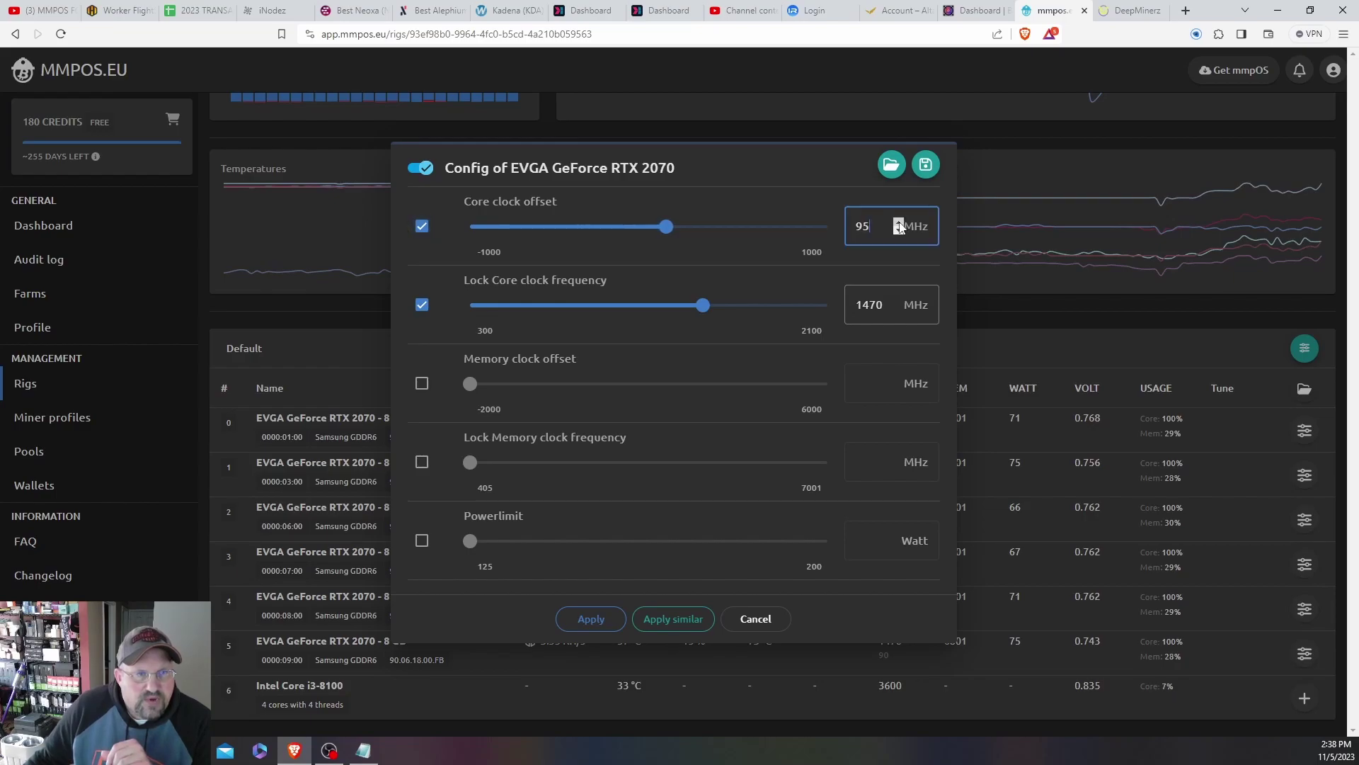
{"action": "left_click", "coordinate": [898, 221]}
{"action": "left_click", "coordinate": [898, 221]}
{"action": "left_click", "coordinate": [898, 222]}
{"action": "left_click", "coordinate": [898, 221]}
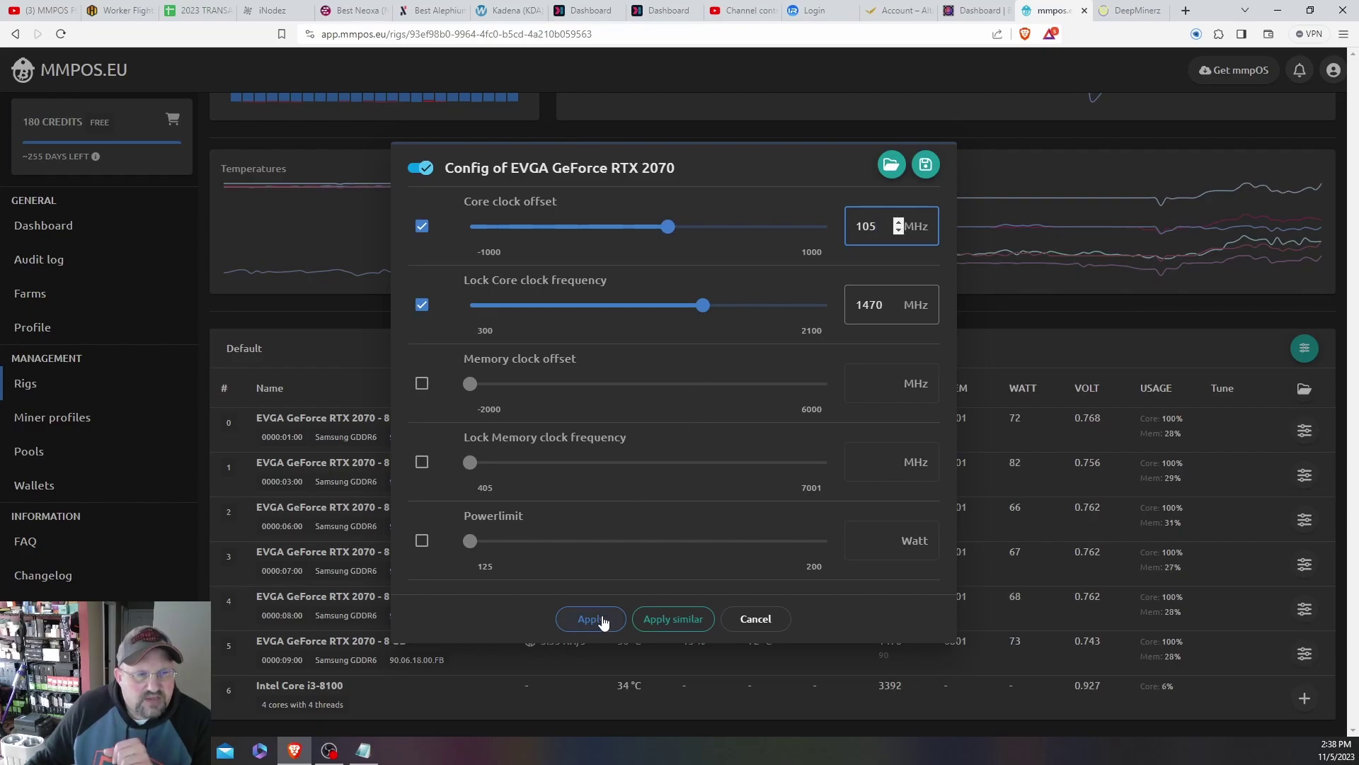
{"action": "left_click", "coordinate": [600, 619]}
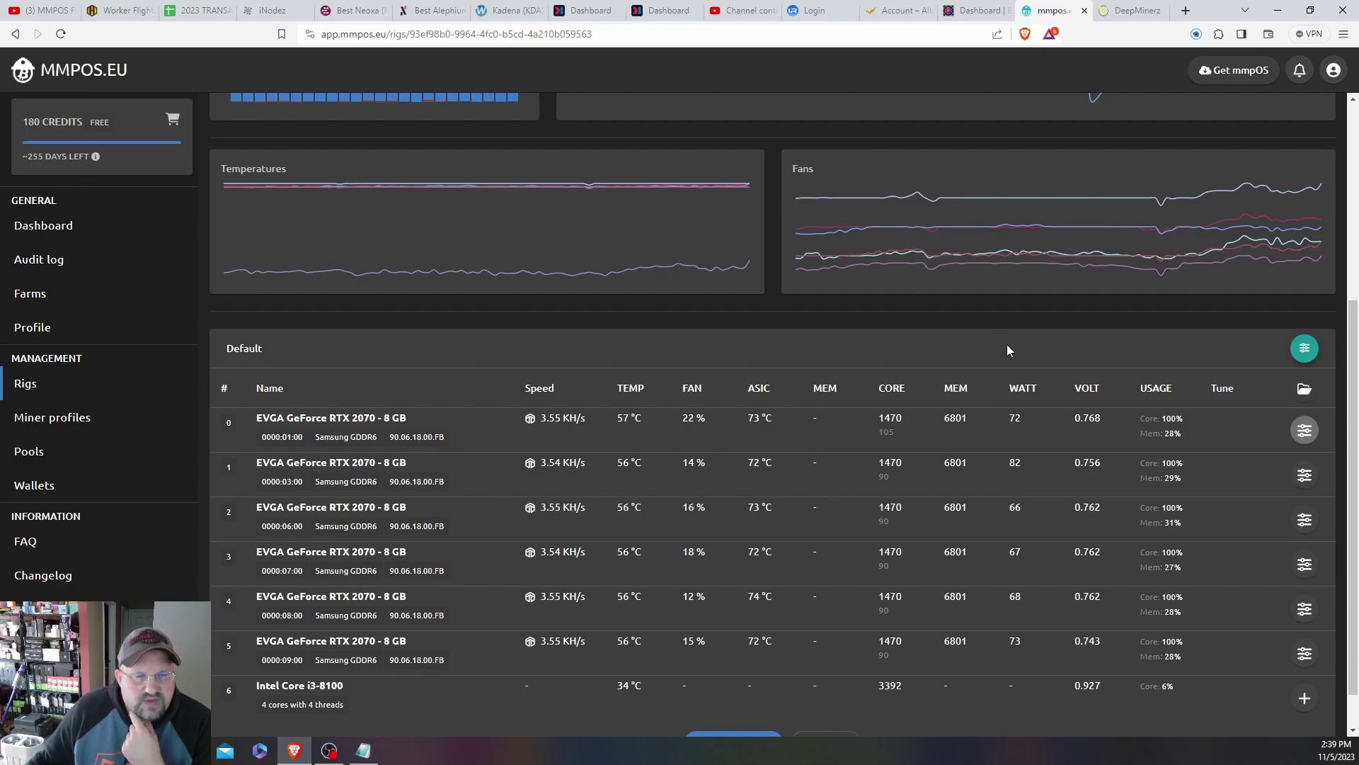
Step: Reboot the 6x2070 rig normally and confirm the reboot
{"action": "scroll", "coordinate": [1008, 347], "scroll_direction": "up", "scroll_amount": 5}
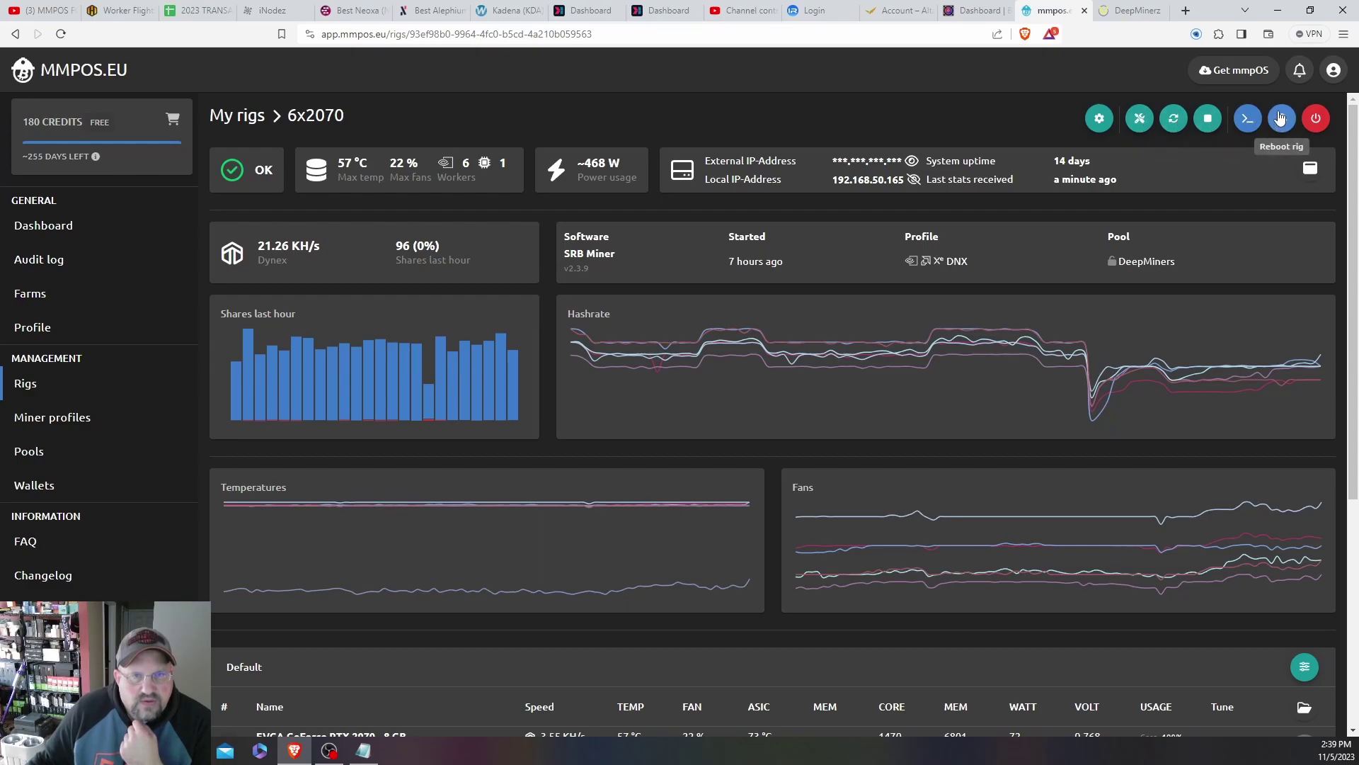
{"action": "left_click", "coordinate": [1281, 119]}
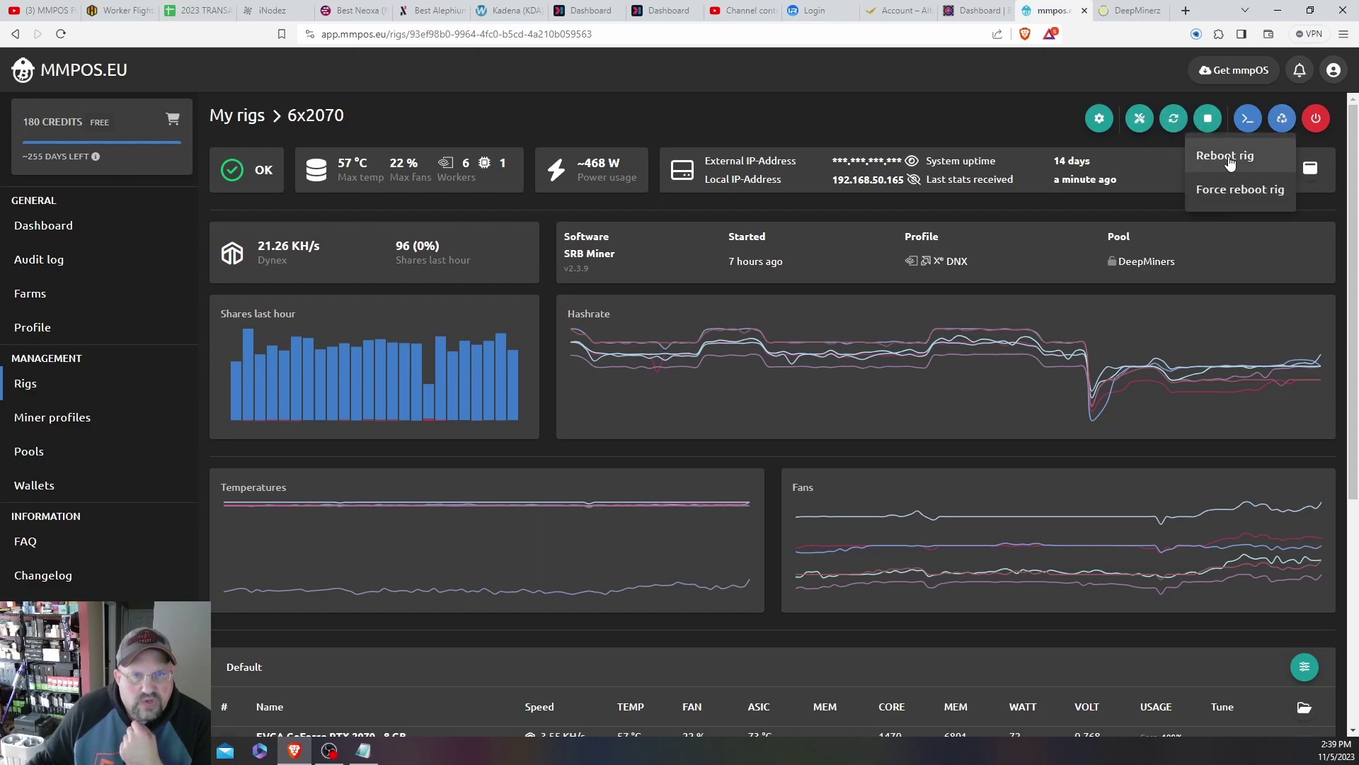
{"action": "left_click", "coordinate": [1229, 157]}
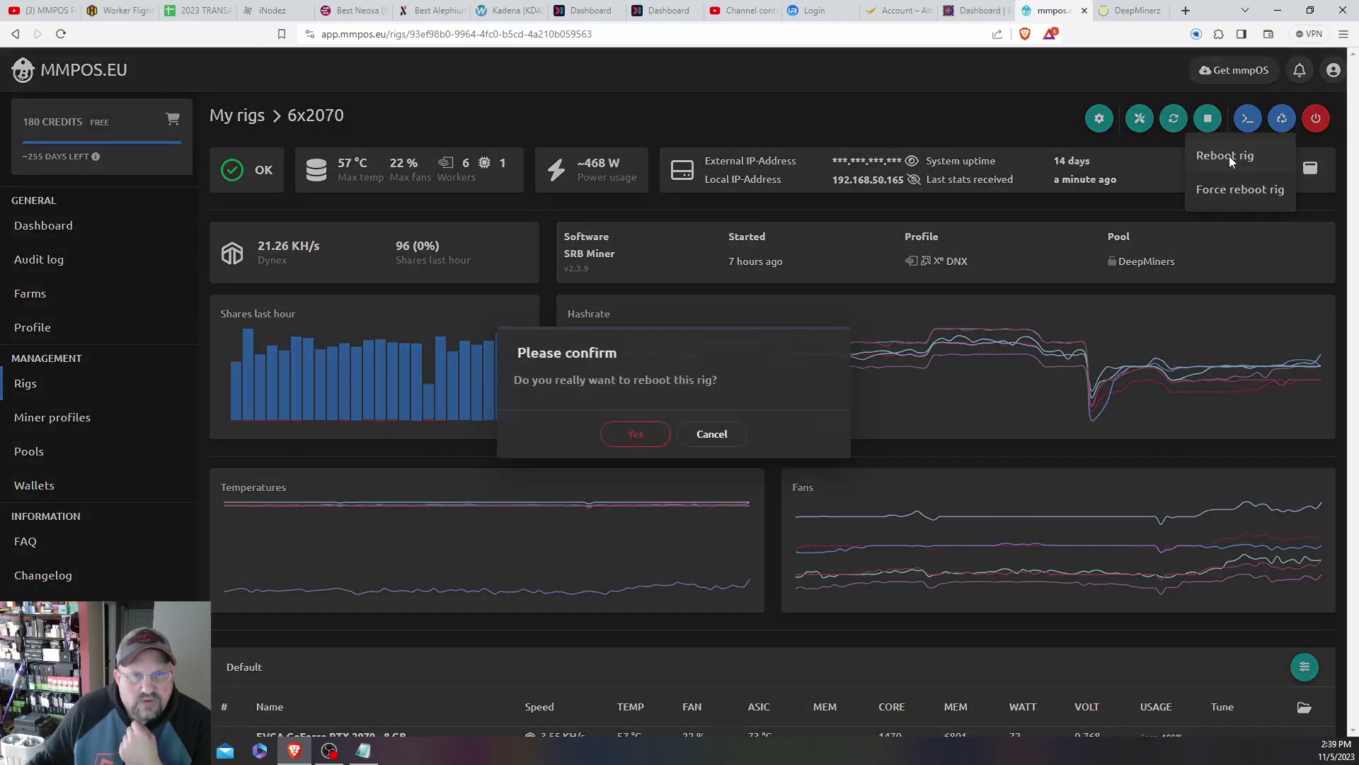
{"action": "left_click", "coordinate": [635, 435]}
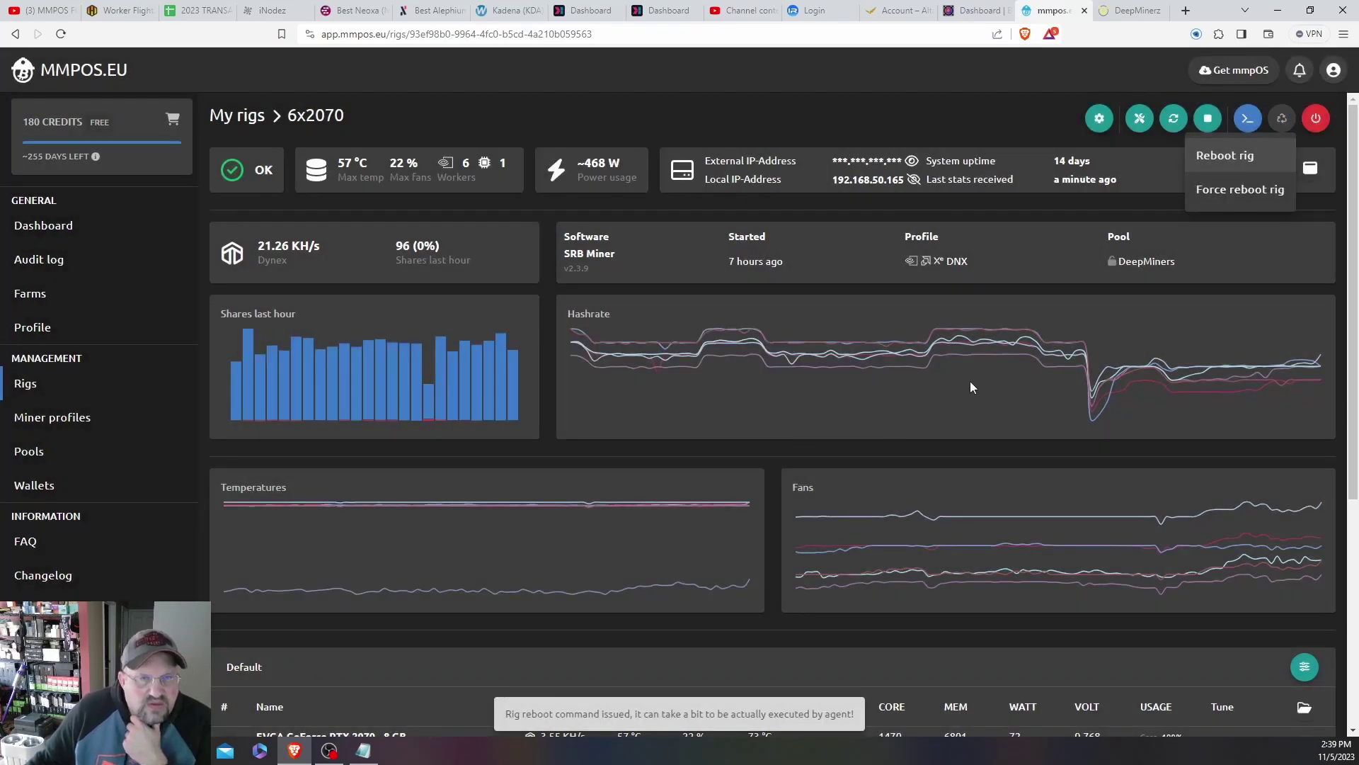
{"action": "left_click", "coordinate": [1036, 125]}
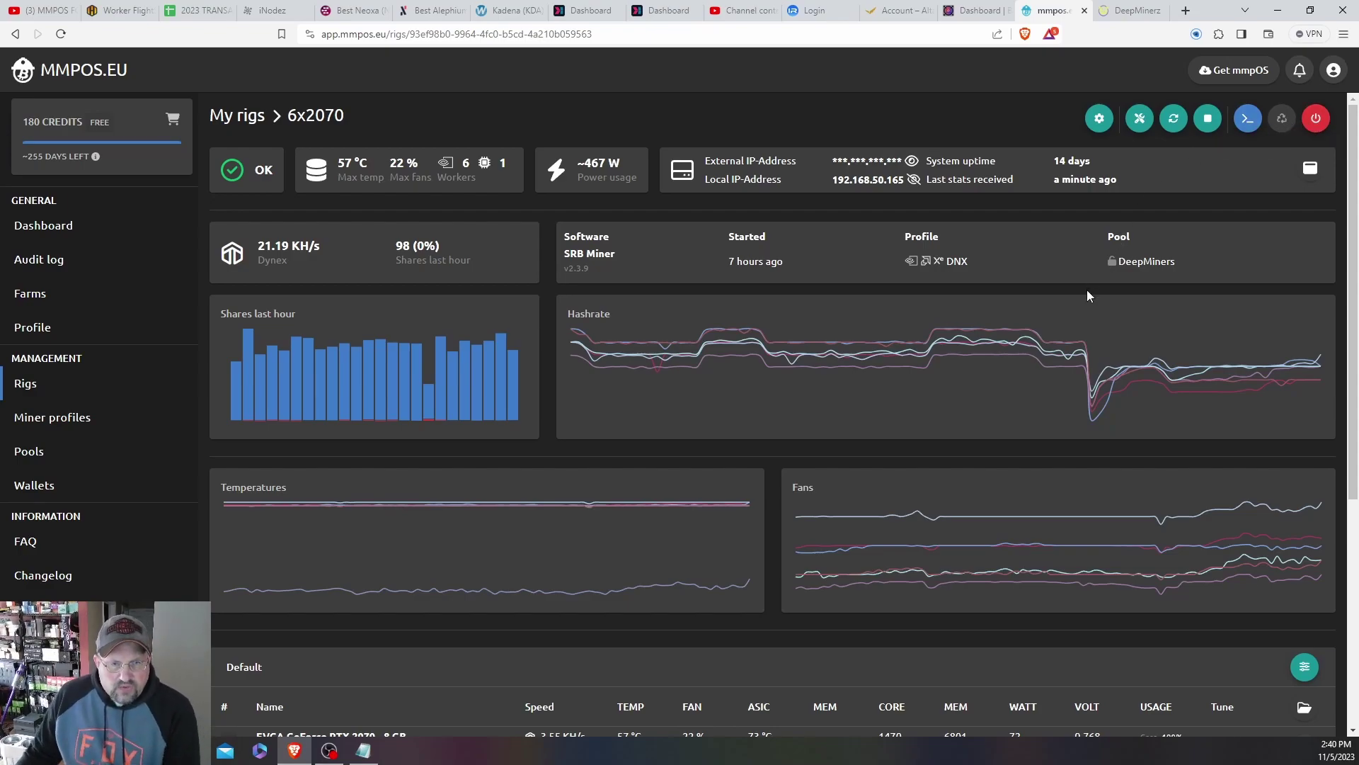
Step: Save the pending overclock changes for the rig's GPUs
{"action": "scroll", "coordinate": [1084, 299], "scroll_direction": "down", "scroll_amount": 1}
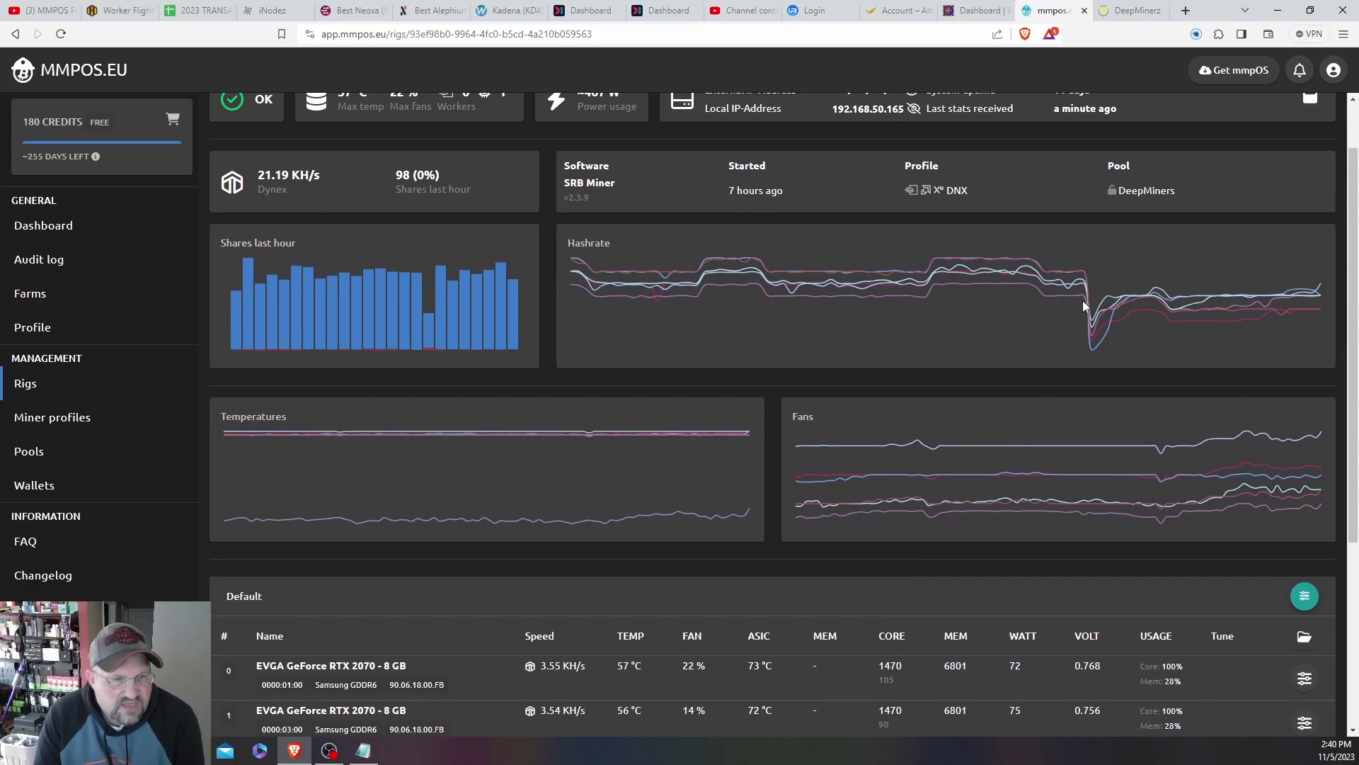
{"action": "scroll", "coordinate": [991, 401], "scroll_direction": "down", "scroll_amount": 3}
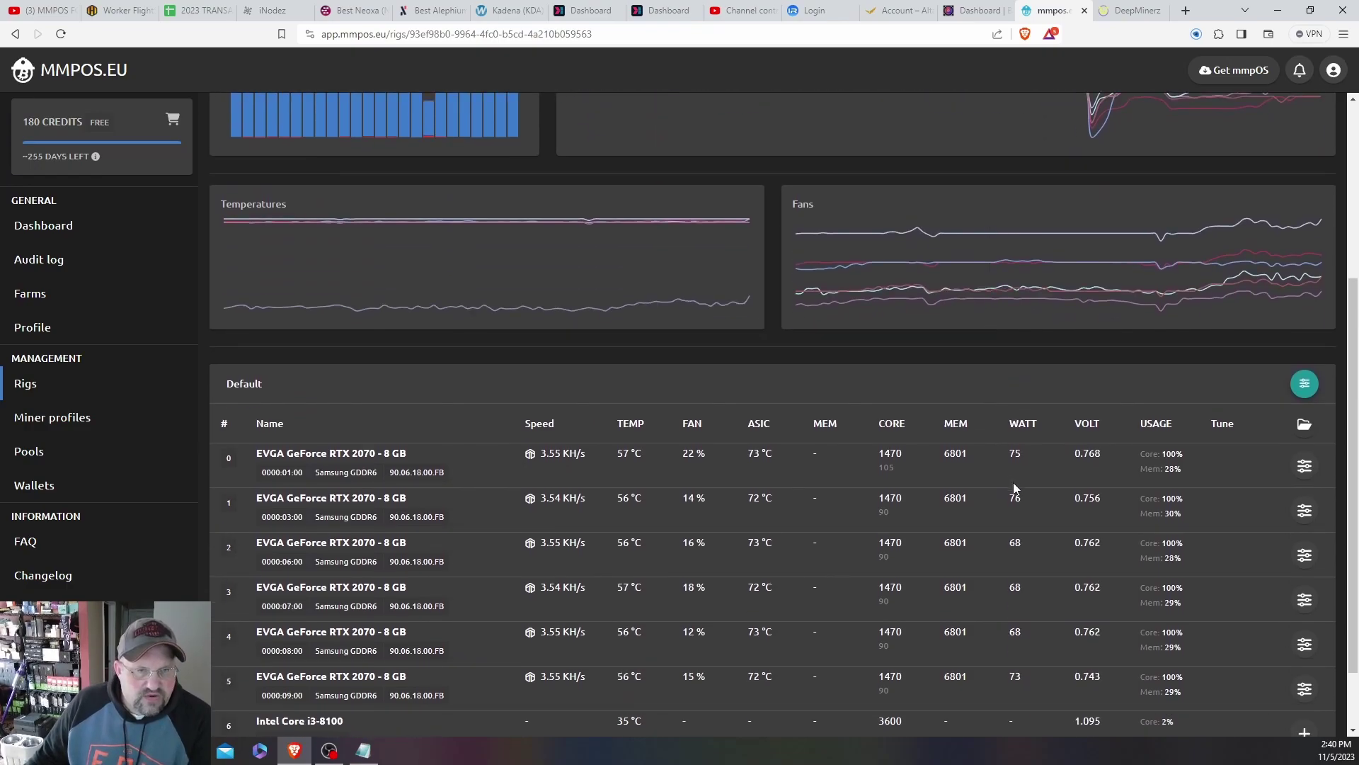
{"action": "scroll", "coordinate": [985, 481], "scroll_direction": "down", "scroll_amount": 1}
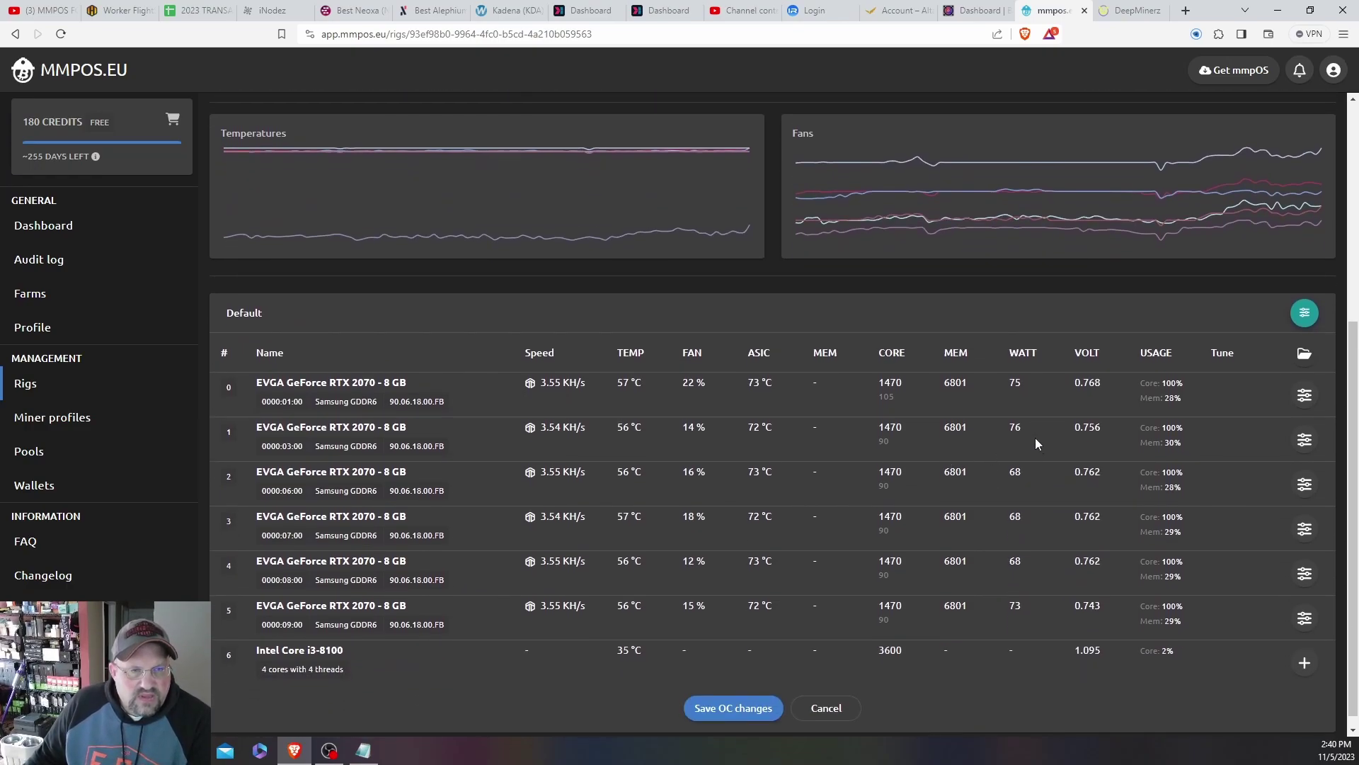
{"action": "scroll", "coordinate": [925, 434], "scroll_direction": "up", "scroll_amount": 5}
{"action": "scroll", "coordinate": [923, 434], "scroll_direction": "down", "scroll_amount": 6}
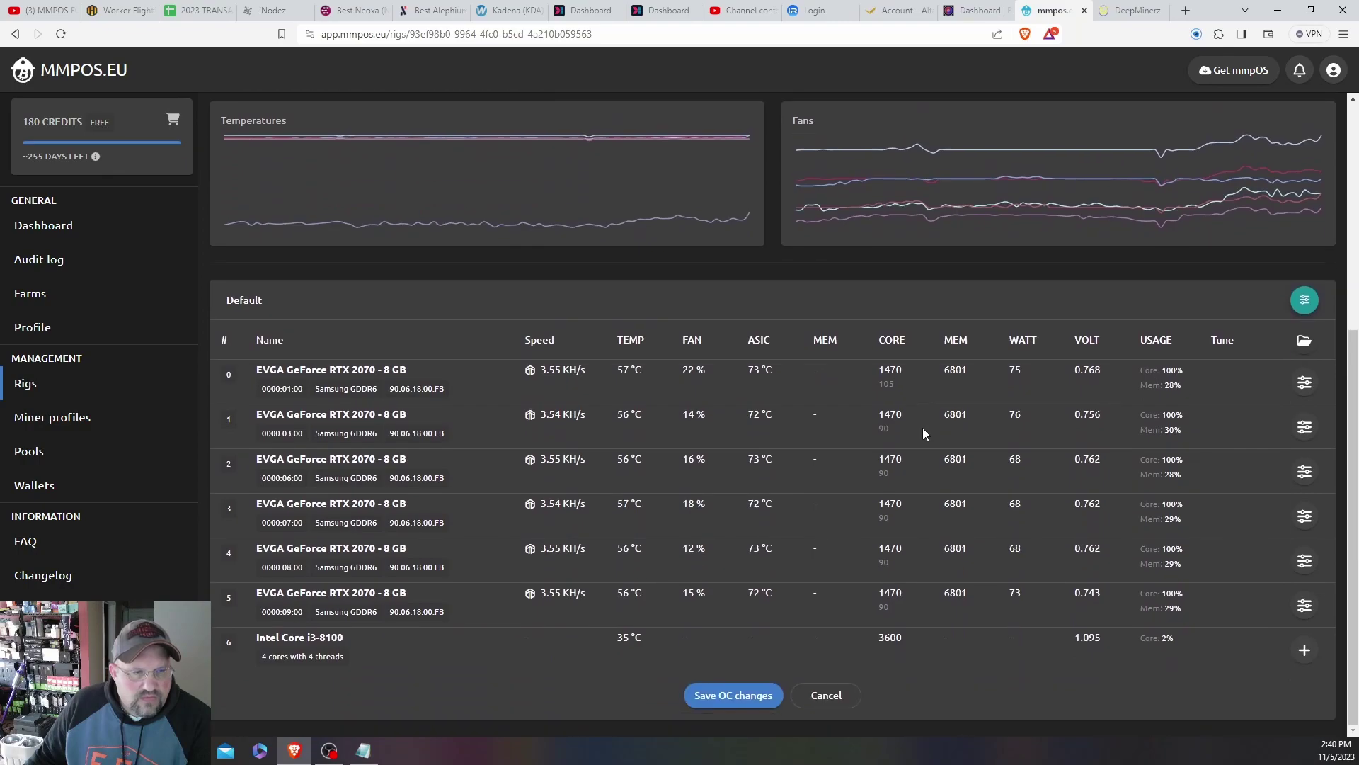
{"action": "left_click", "coordinate": [736, 696]}
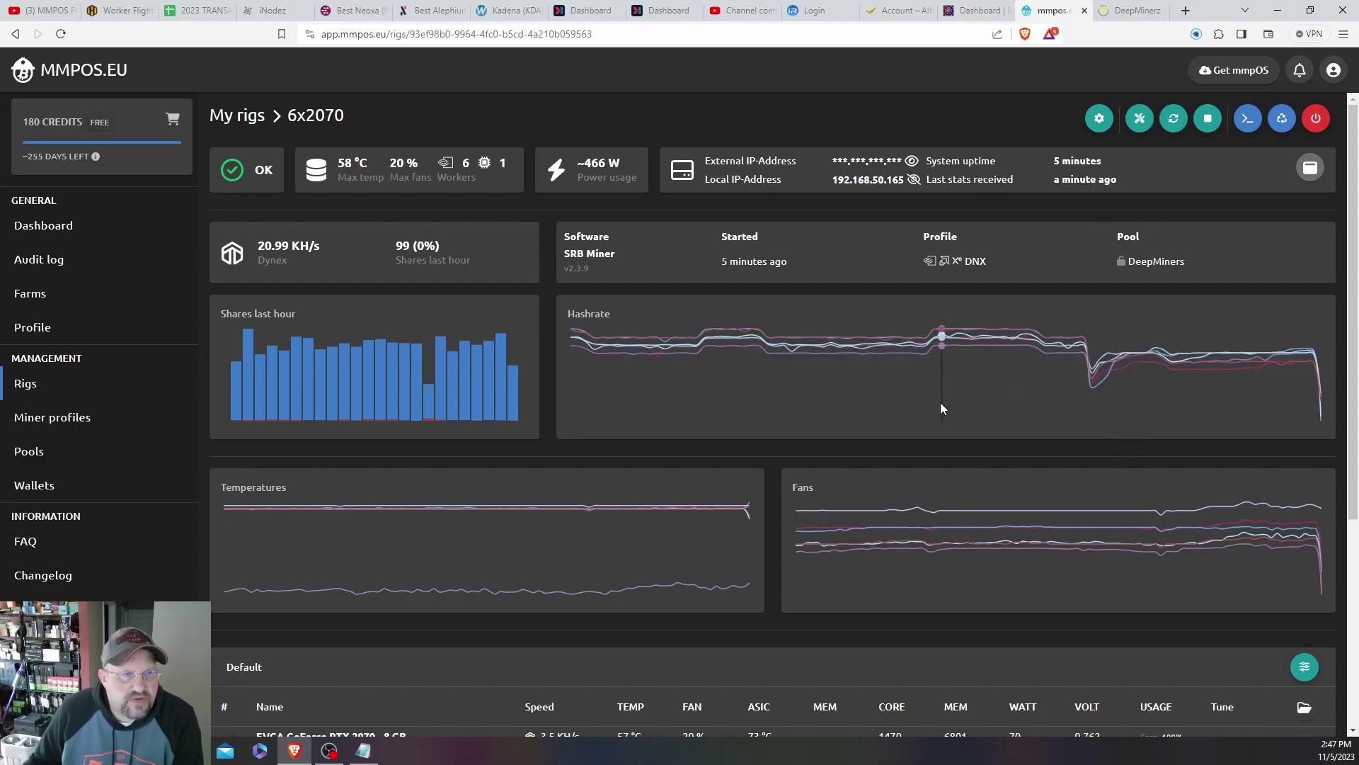
Step: Open the overclock config of GPU 0 and view the OC presets available for it
{"action": "scroll", "coordinate": [784, 436], "scroll_direction": "down", "scroll_amount": 1}
{"action": "scroll", "coordinate": [789, 432], "scroll_direction": "down", "scroll_amount": 2}
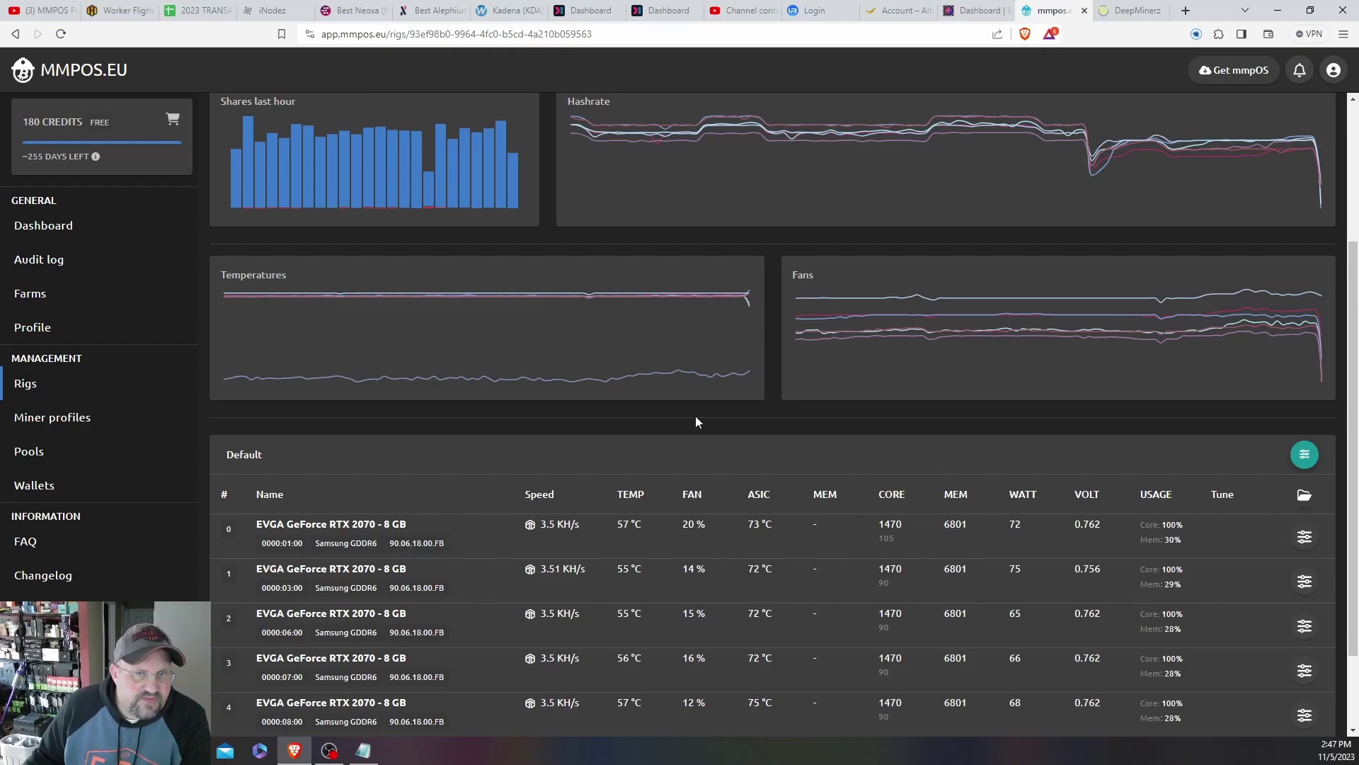
{"action": "scroll", "coordinate": [677, 416], "scroll_direction": "down", "scroll_amount": 2}
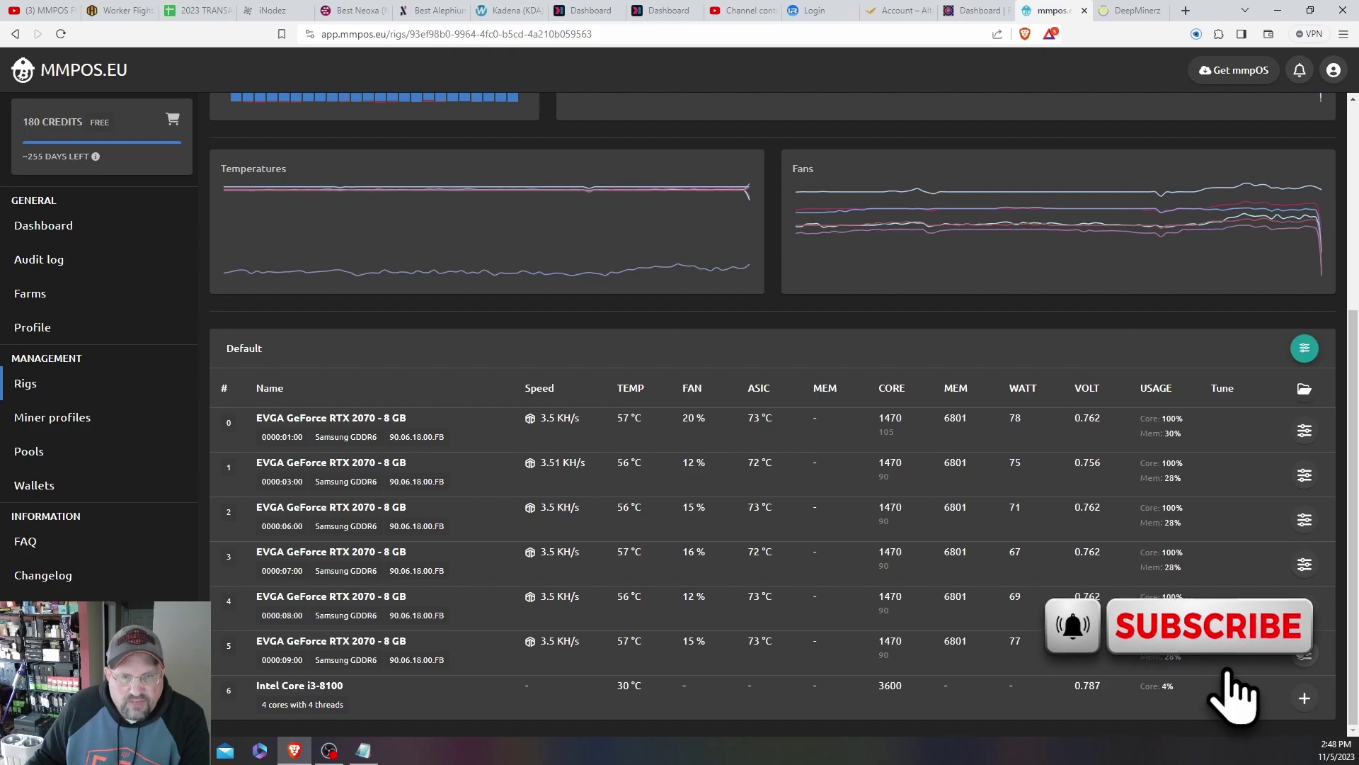
{"action": "left_click", "coordinate": [1304, 430]}
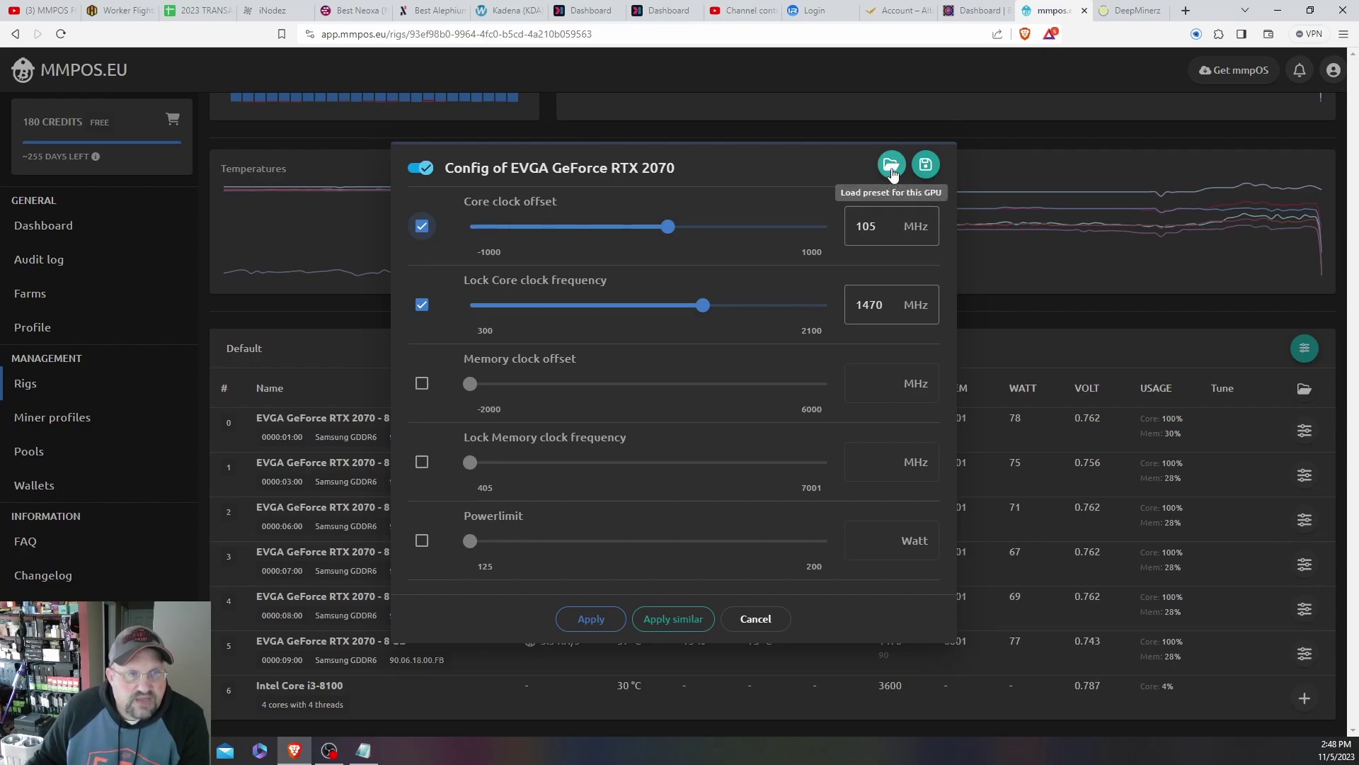
{"action": "left_click", "coordinate": [892, 167]}
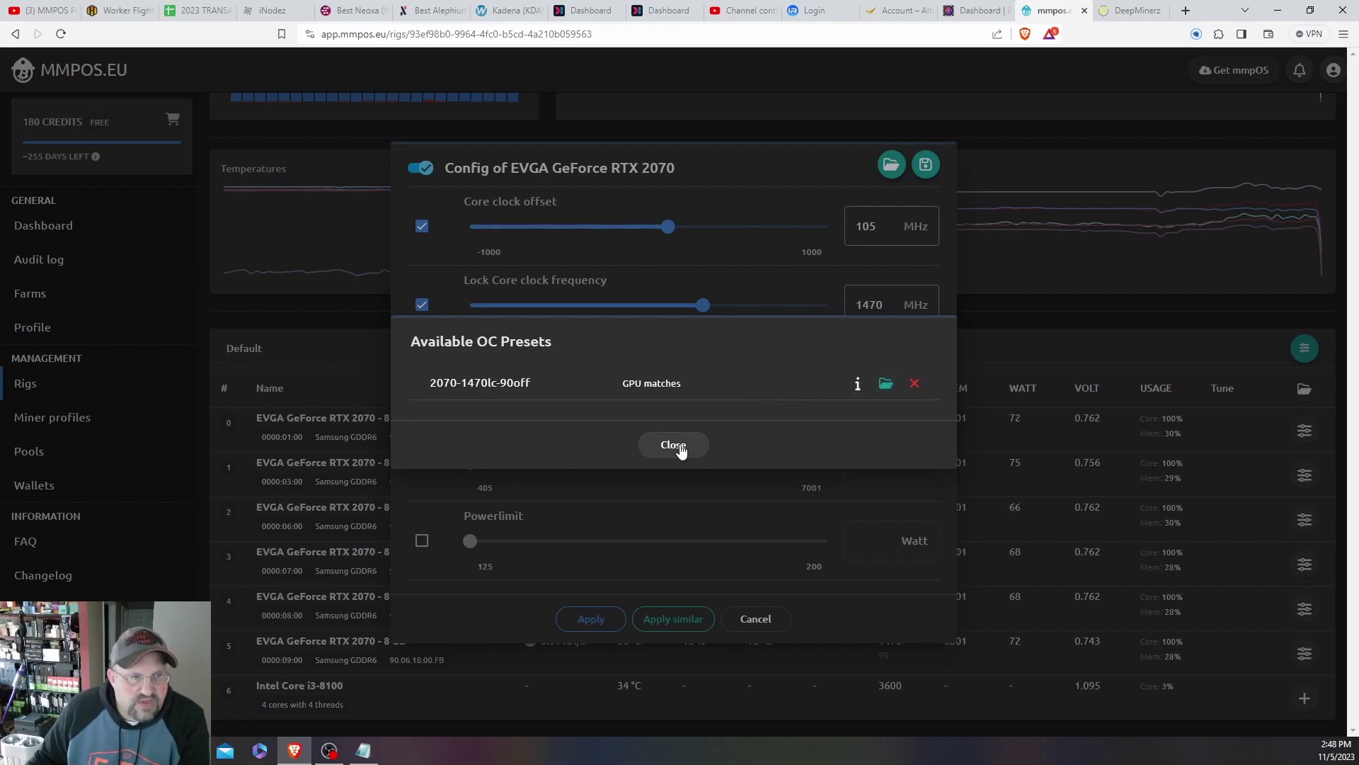
{"action": "left_click", "coordinate": [678, 447]}
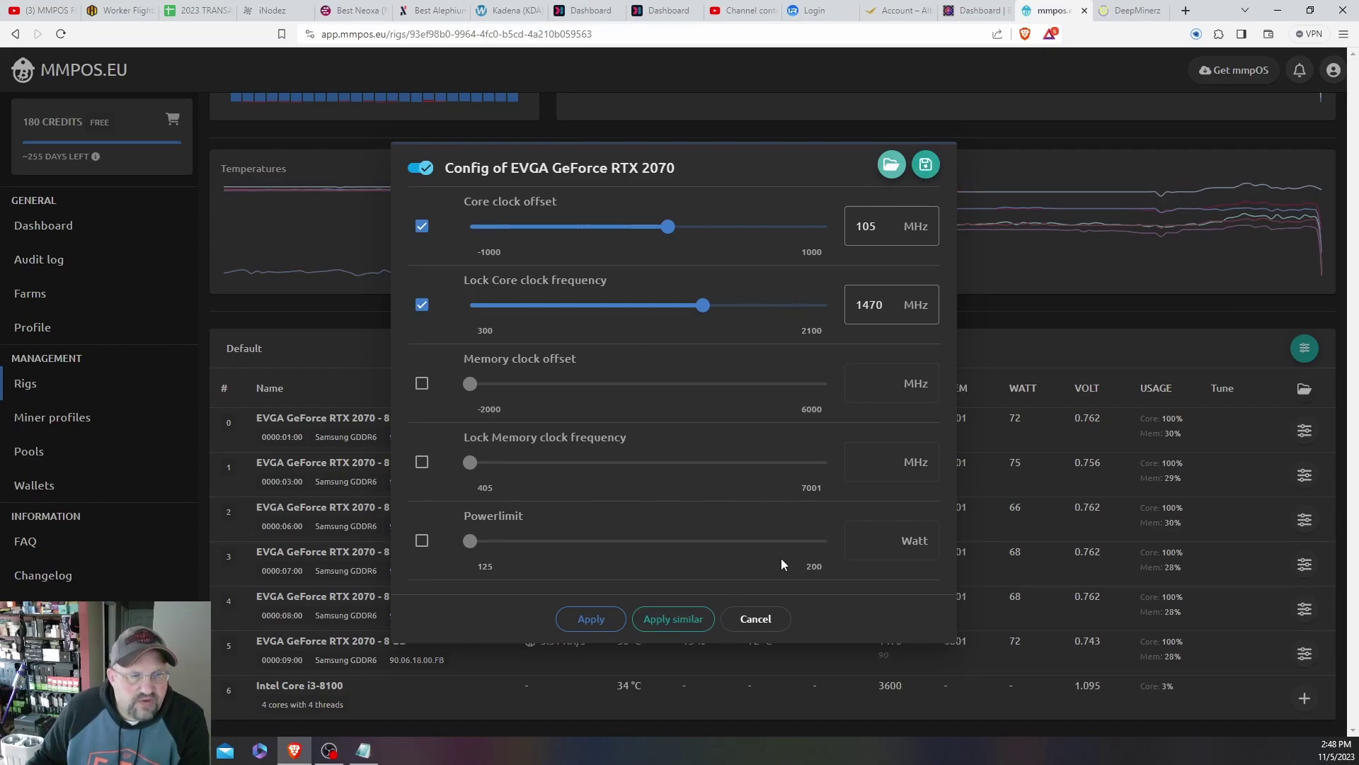
Step: View the options for saving the GPU config as a preset, and leave the config without saving
{"action": "left_click", "coordinate": [926, 167]}
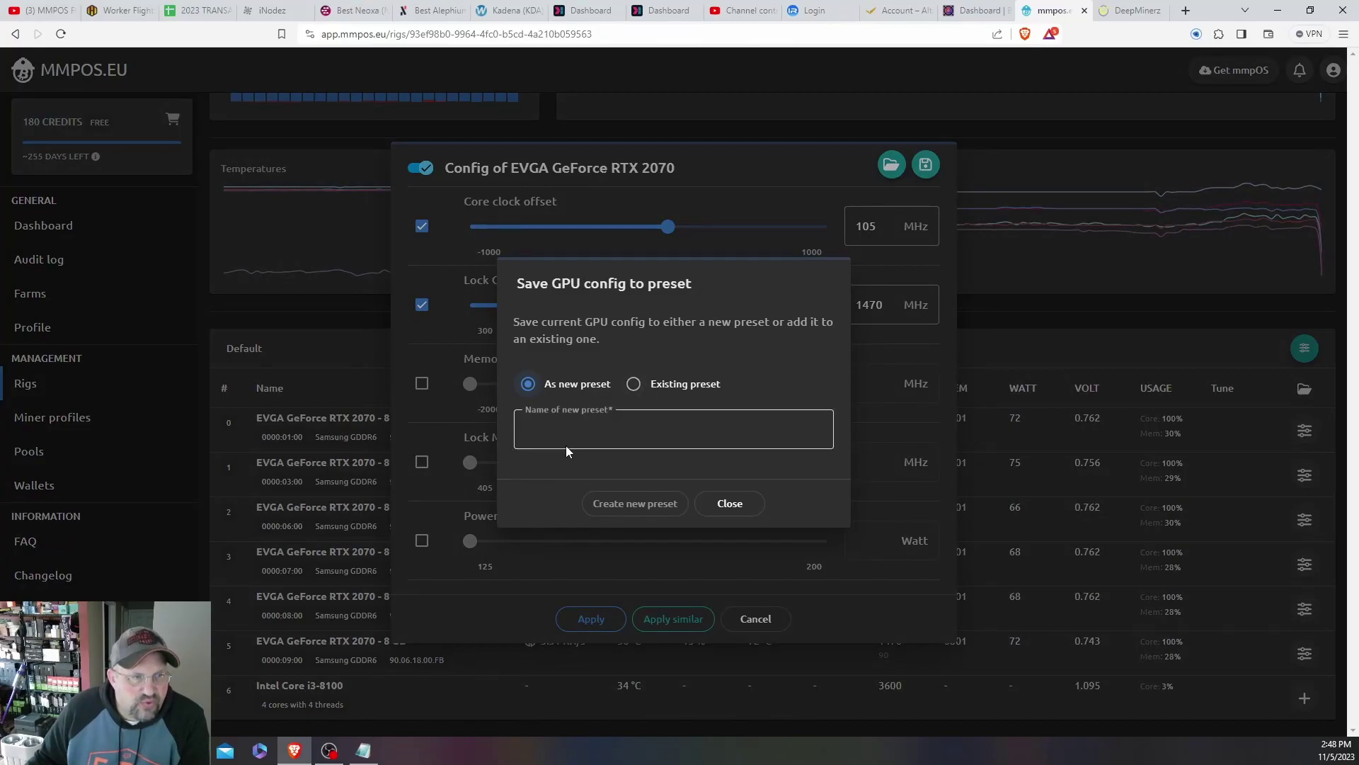
{"action": "left_click", "coordinate": [721, 505]}
{"action": "left_click", "coordinate": [755, 619]}
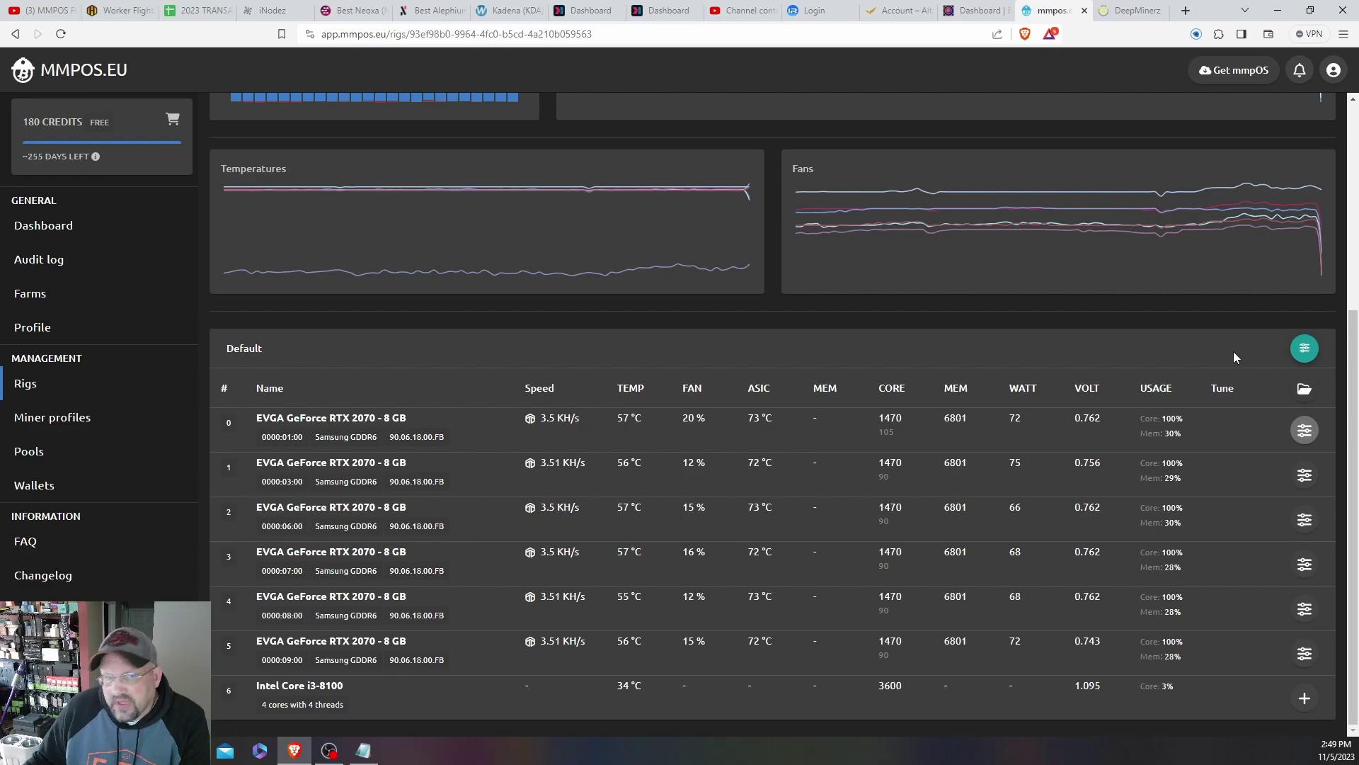
Step: Open the mining settings of the rig's Default config and view the available huge pages options
{"action": "left_click", "coordinate": [1304, 350]}
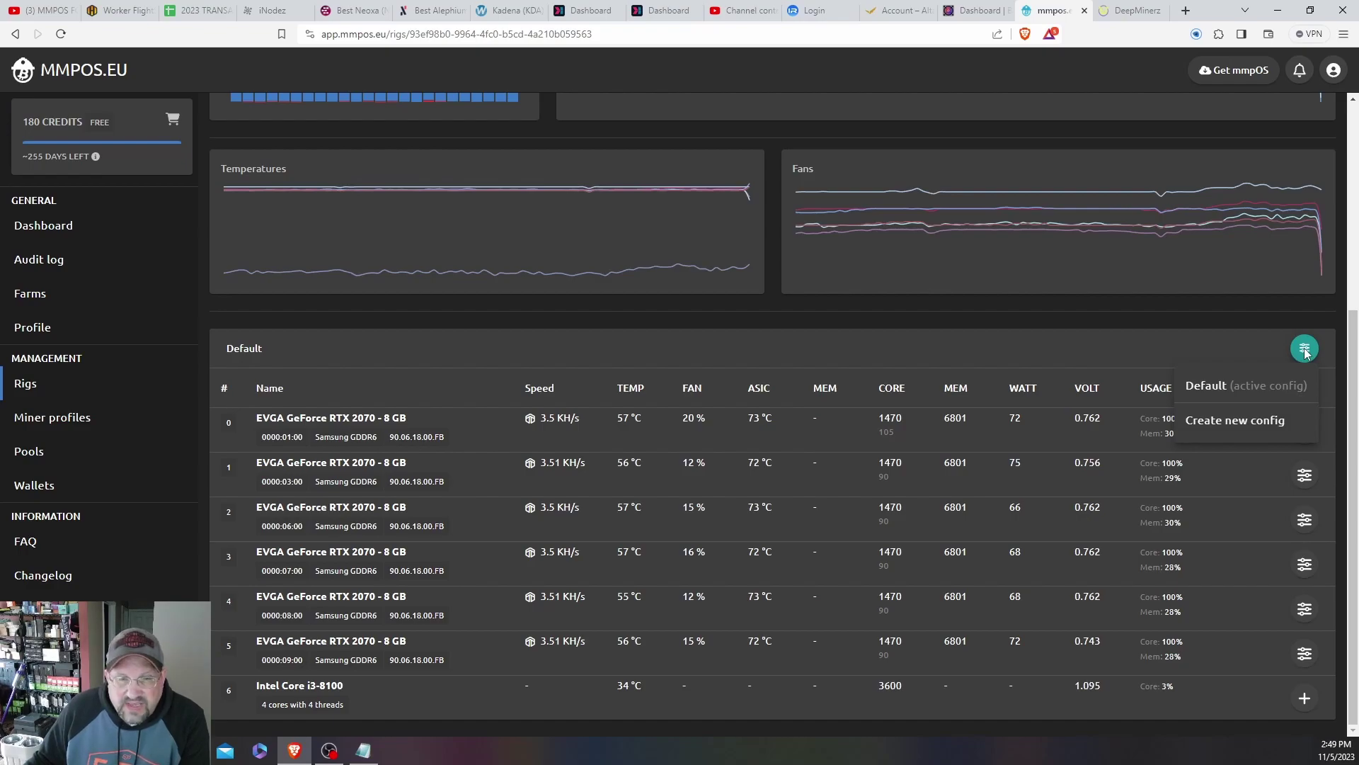
{"action": "left_click", "coordinate": [1246, 345]}
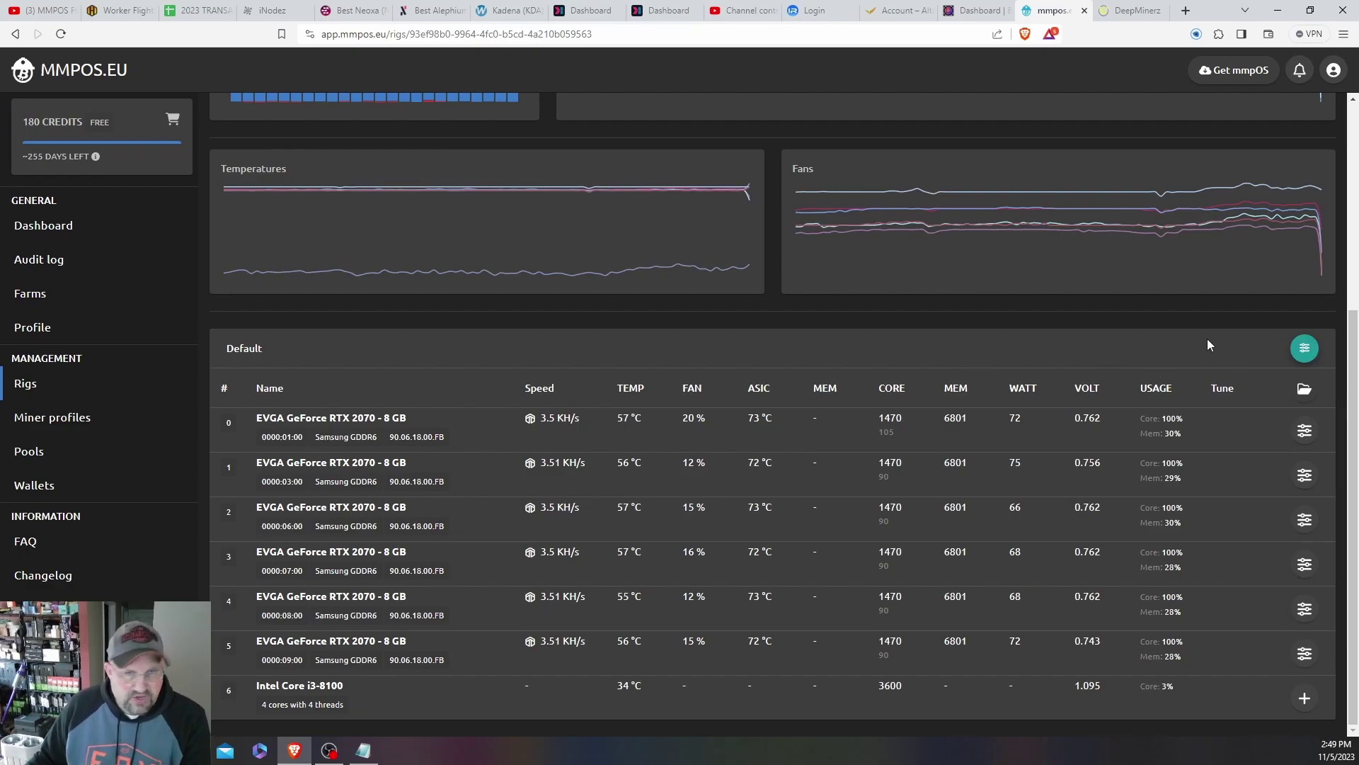
{"action": "left_click", "coordinate": [1303, 351]}
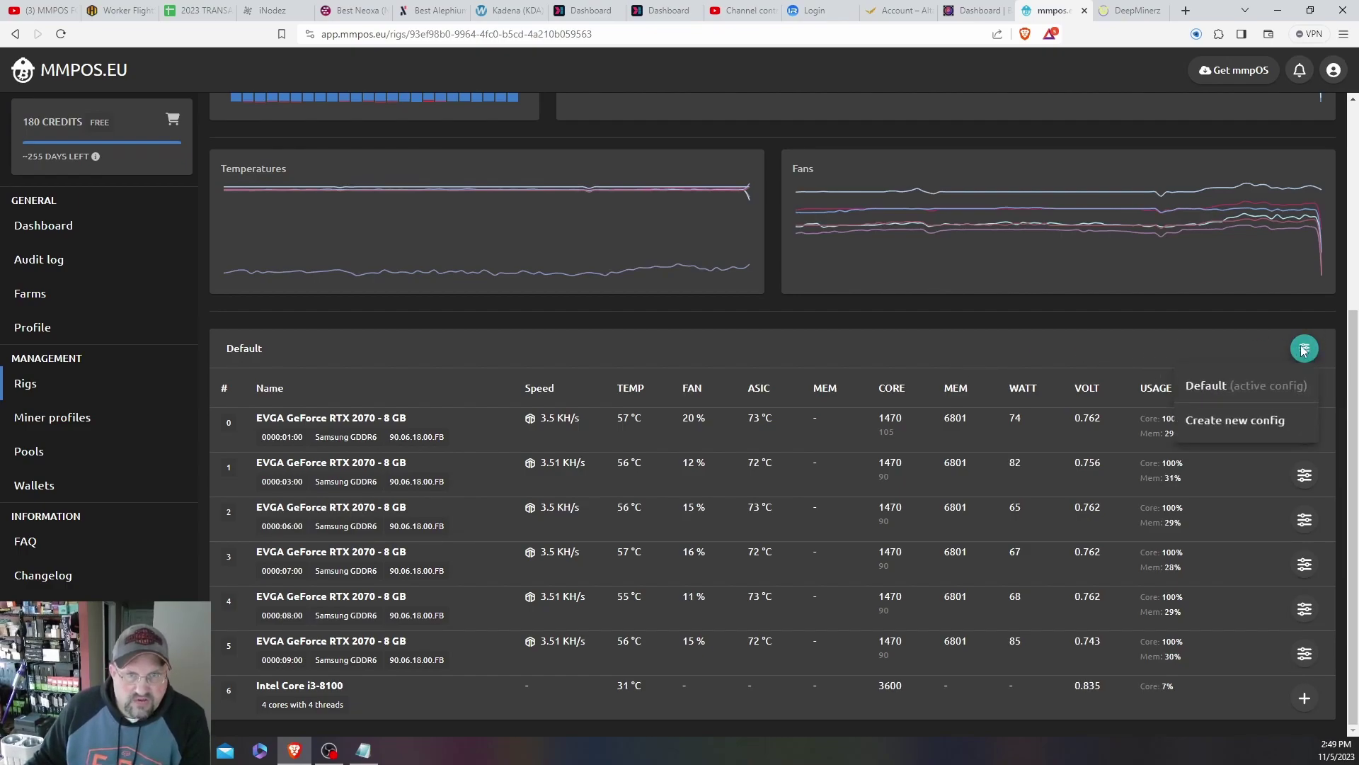
{"action": "left_click", "coordinate": [1216, 386]}
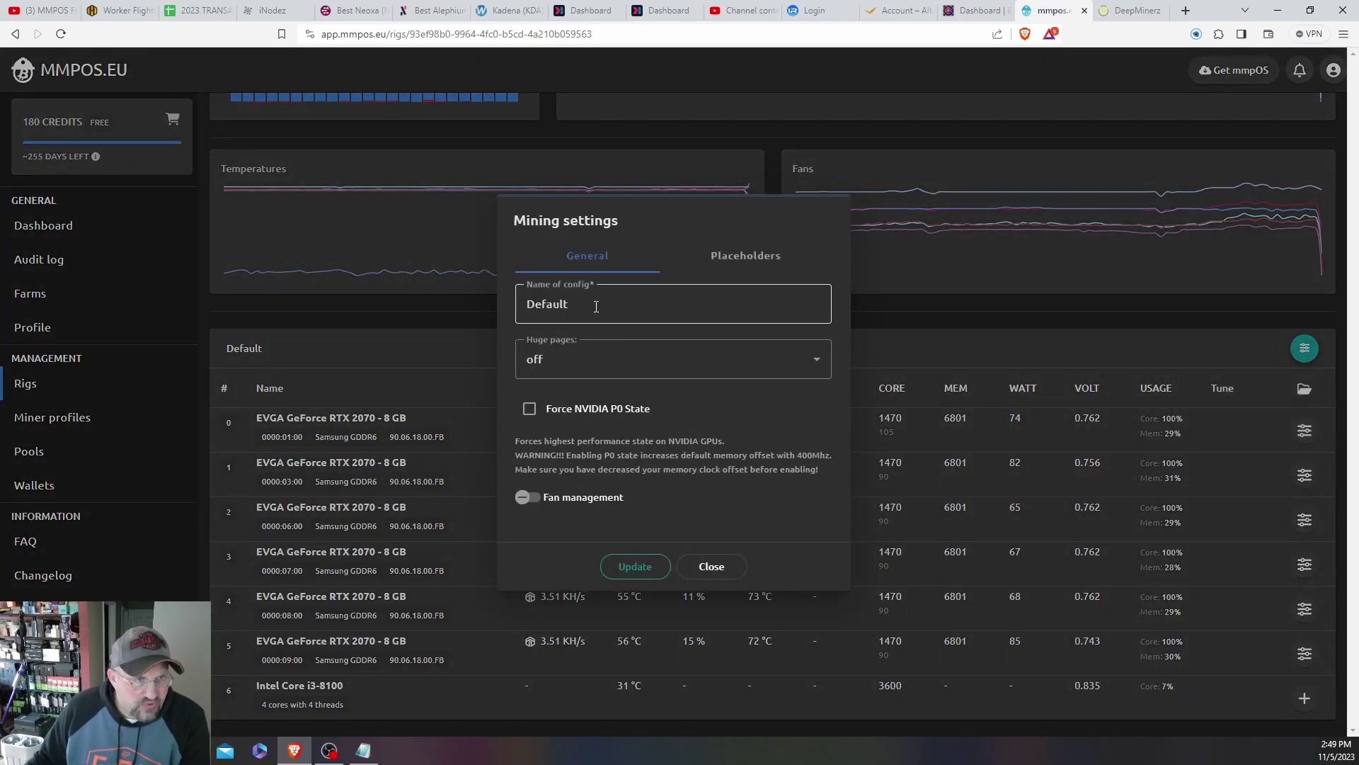
{"action": "left_click", "coordinate": [681, 359]}
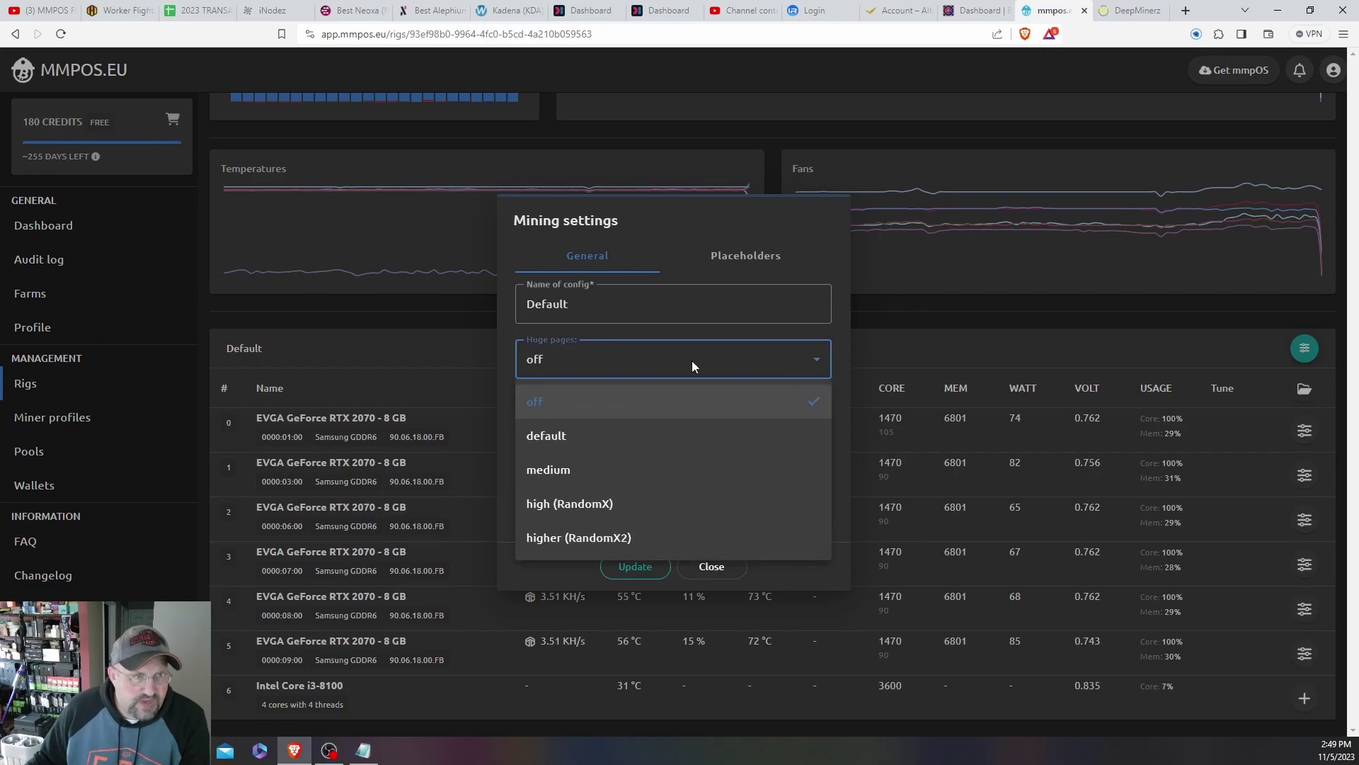
{"action": "left_click", "coordinate": [694, 361]}
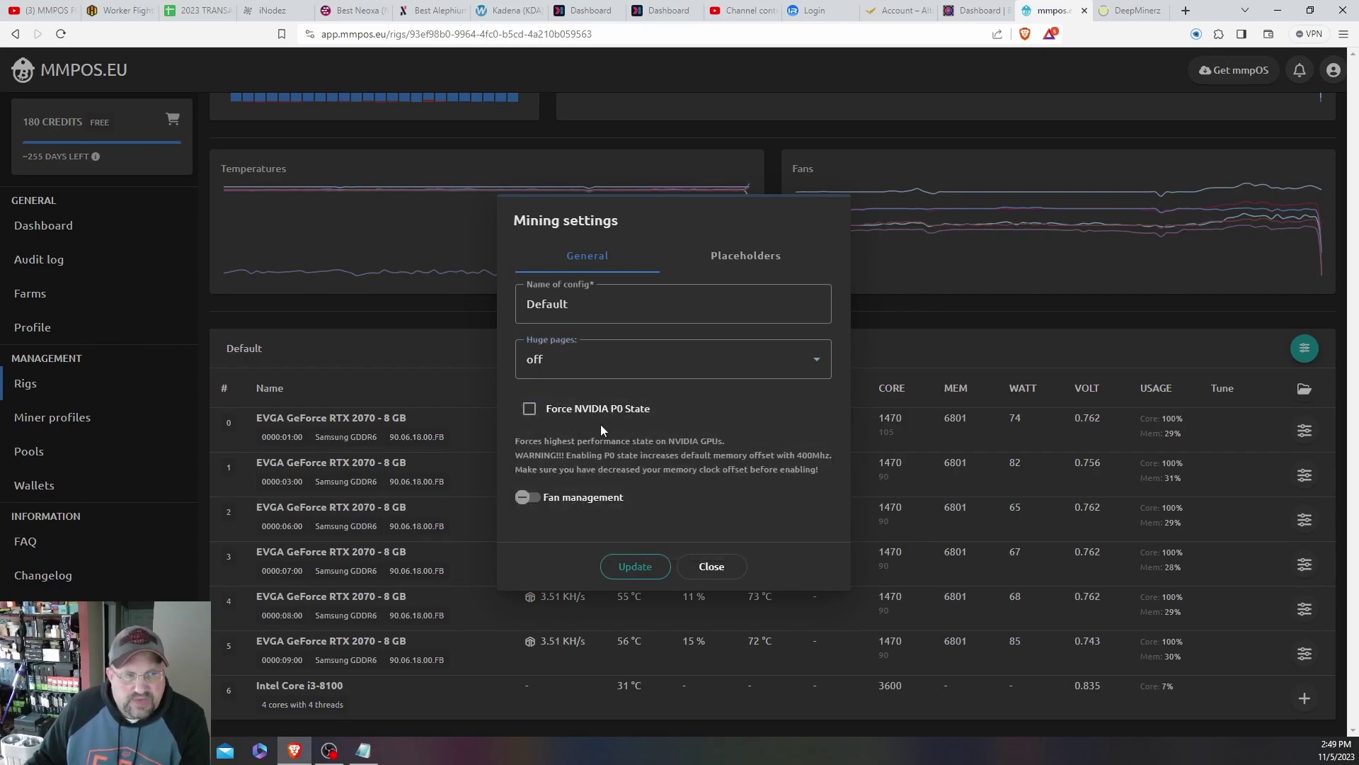
Step: Enable fan management in the Default config to view the available fan modes, and close the mining settings without updating
{"action": "left_click", "coordinate": [528, 497]}
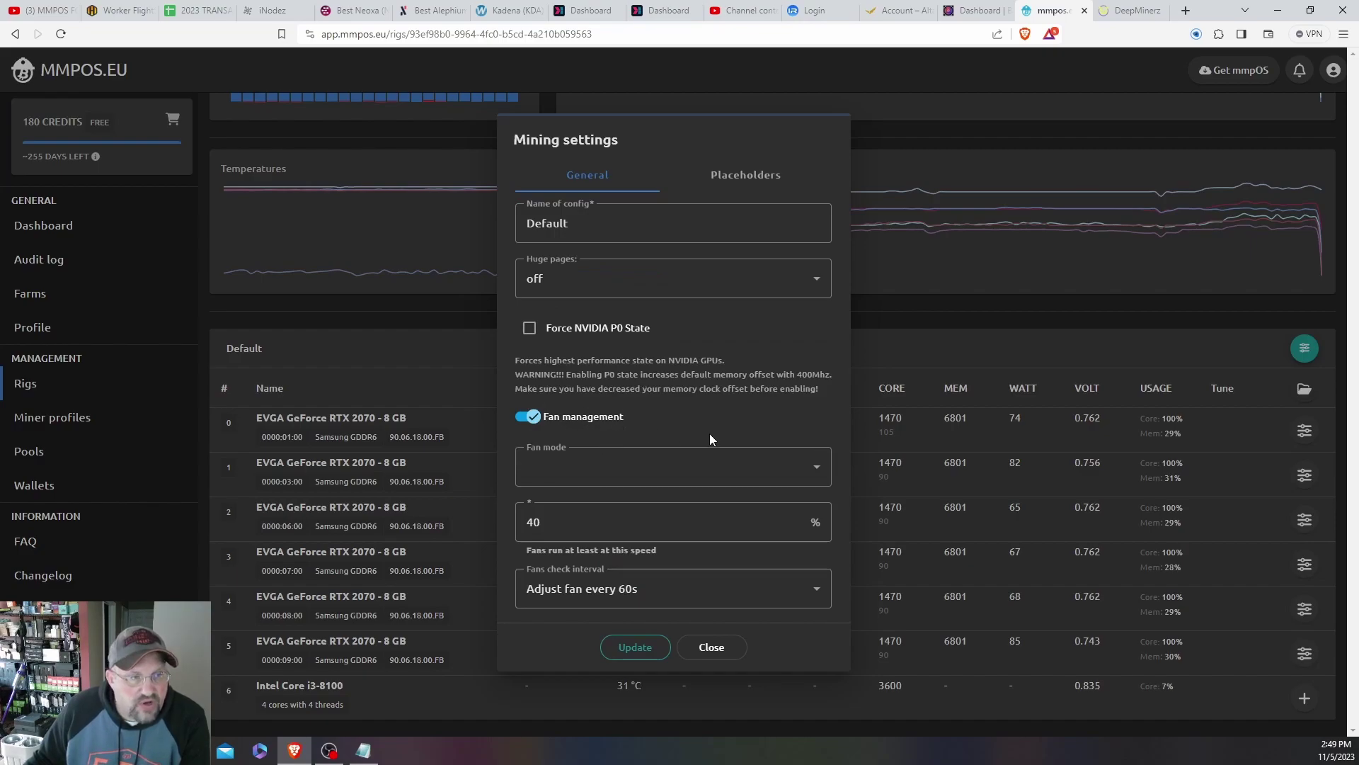
{"action": "left_click", "coordinate": [790, 456]}
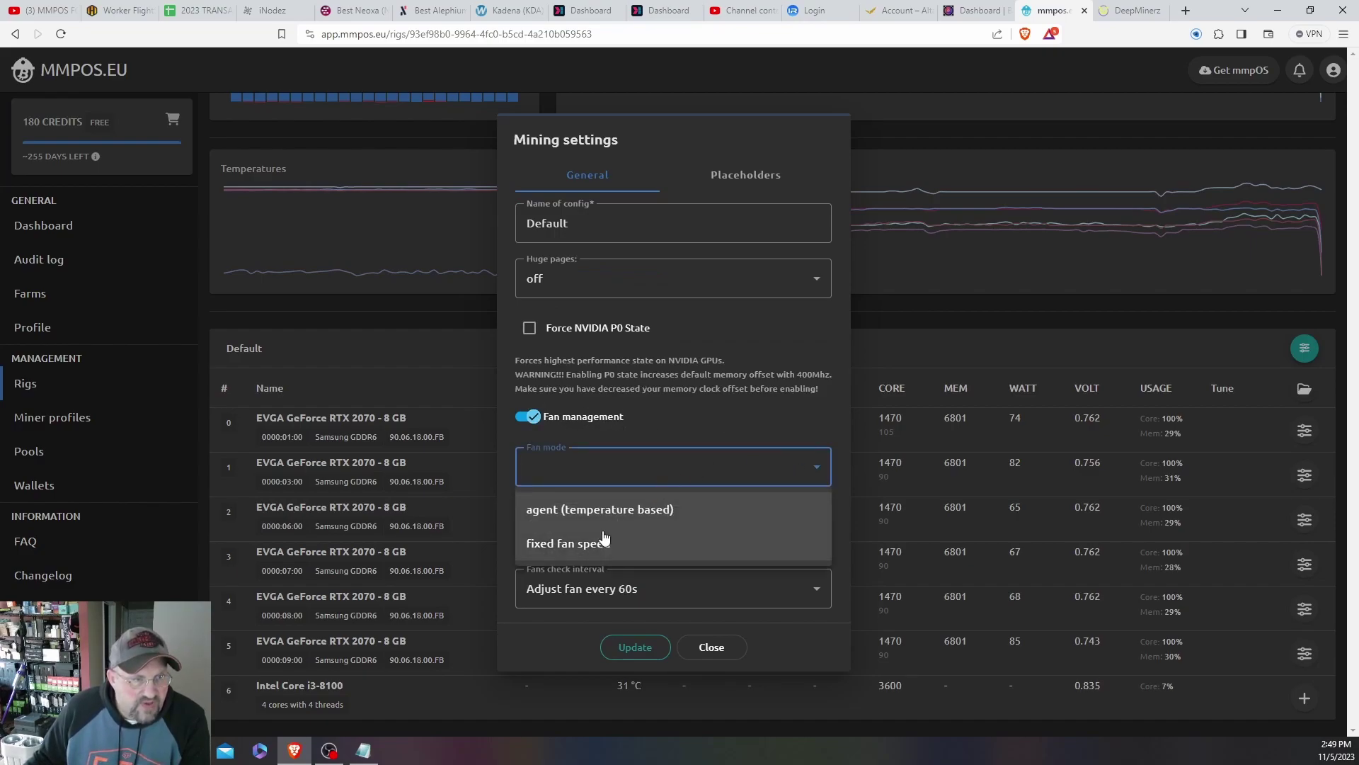
{"action": "left_click", "coordinate": [704, 417]}
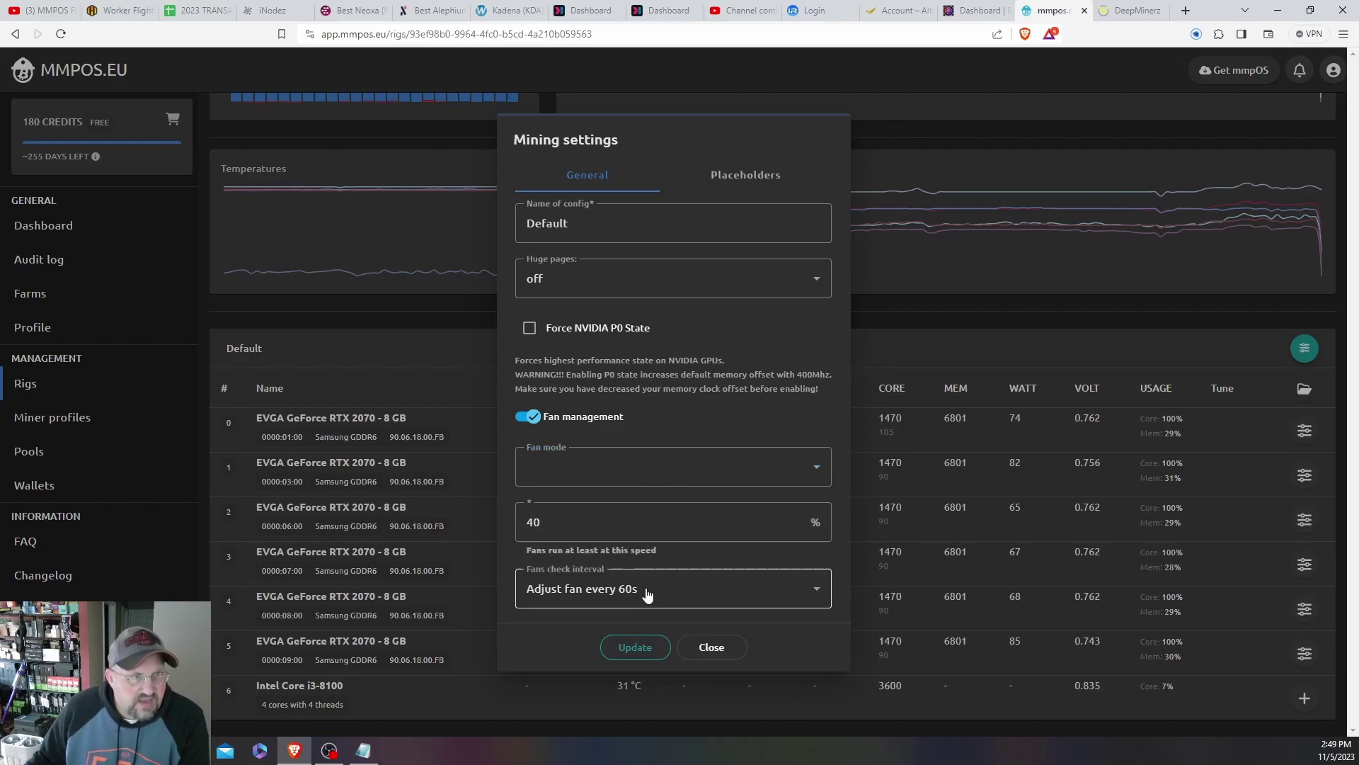
{"action": "left_click", "coordinate": [736, 646]}
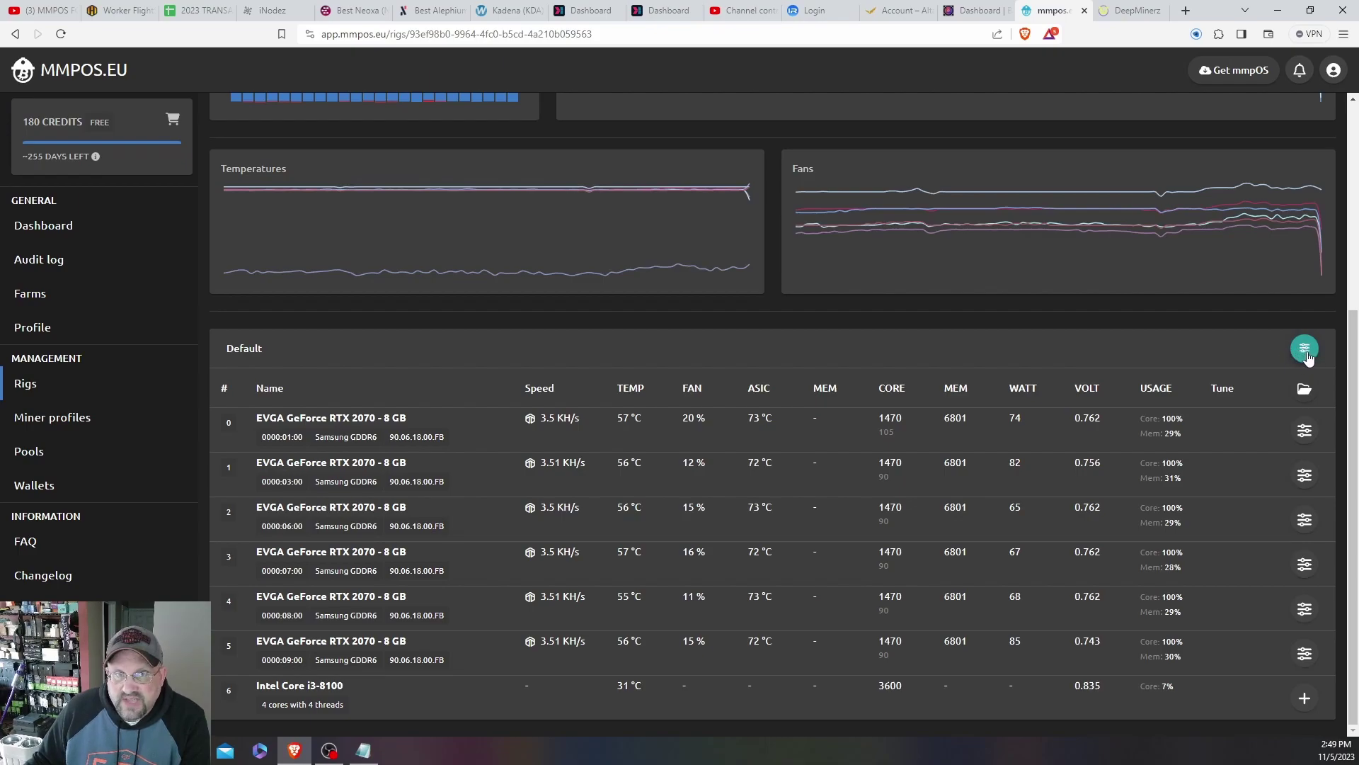
Step: Review the 6x2070 rig's overview and GPU list, and view the OC presets available for the whole rig
{"action": "scroll", "coordinate": [1309, 359], "scroll_direction": "up", "scroll_amount": 5}
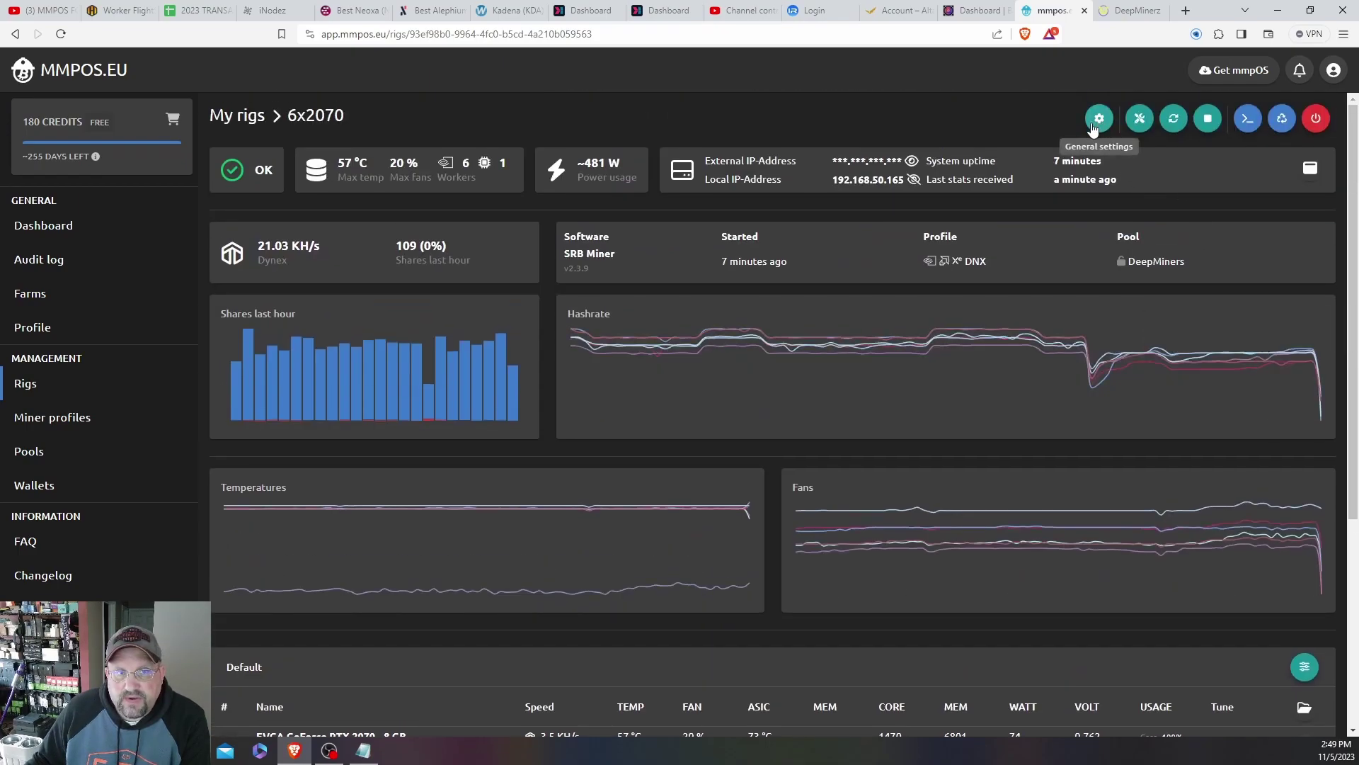
{"action": "scroll", "coordinate": [1170, 379], "scroll_direction": "down", "scroll_amount": 4}
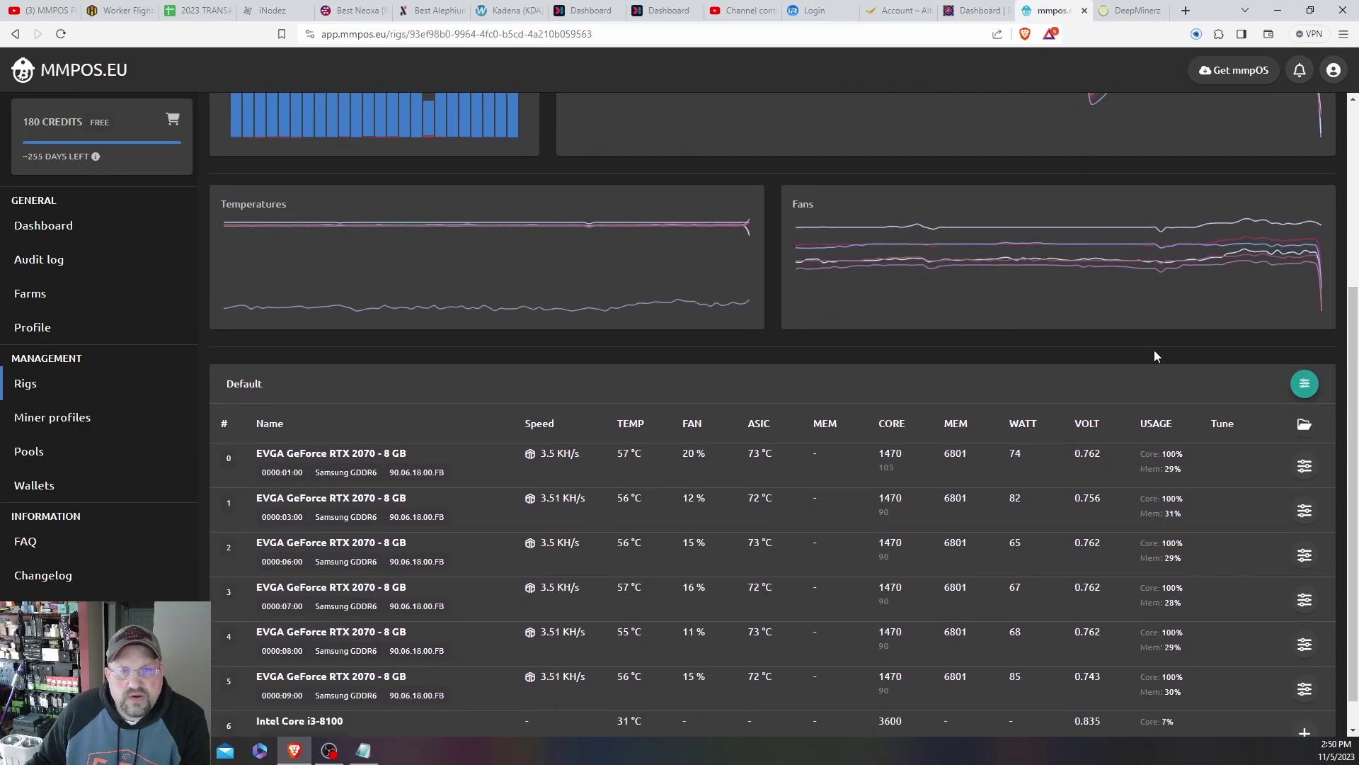
{"action": "scroll", "coordinate": [1195, 409], "scroll_direction": "up", "scroll_amount": 2}
{"action": "scroll", "coordinate": [1195, 409], "scroll_direction": "up", "scroll_amount": 2}
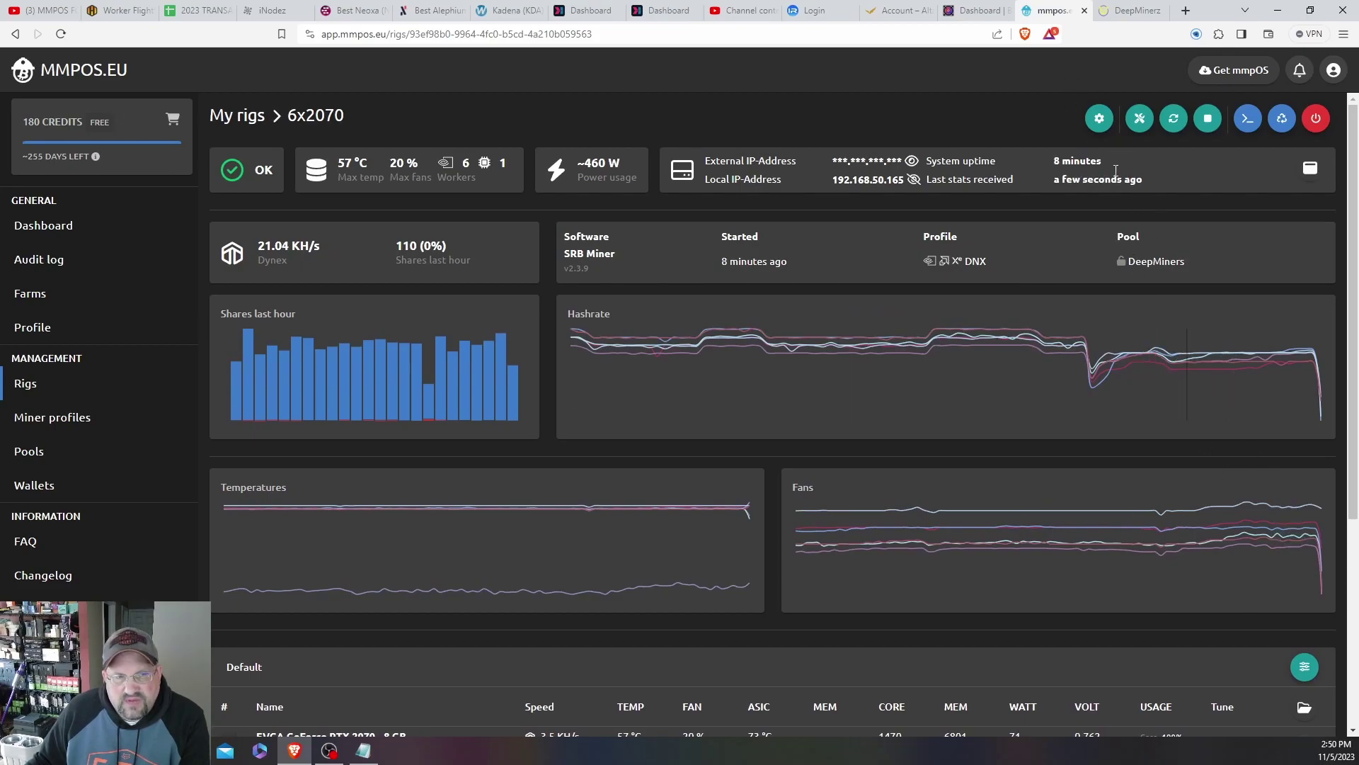
{"action": "scroll", "coordinate": [1152, 291], "scroll_direction": "down", "scroll_amount": 4}
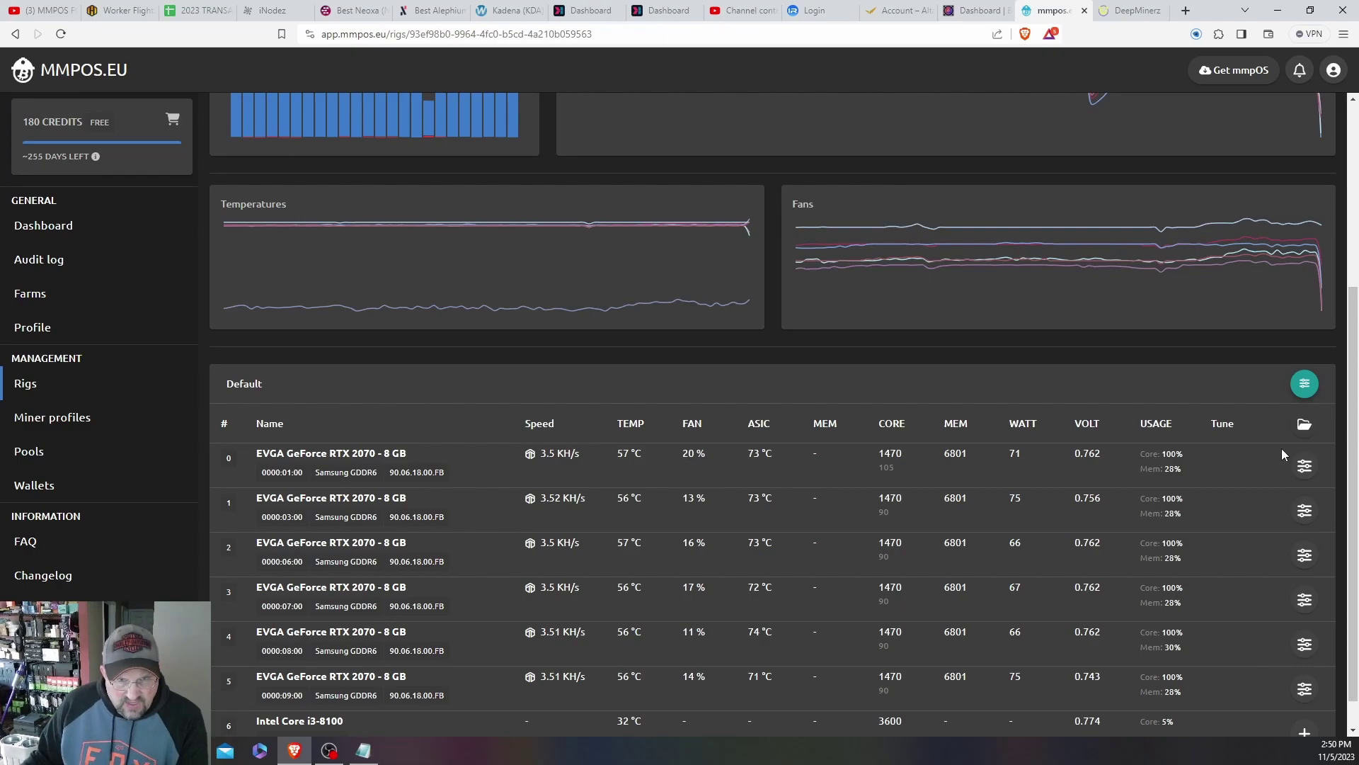
{"action": "left_click", "coordinate": [1292, 425]}
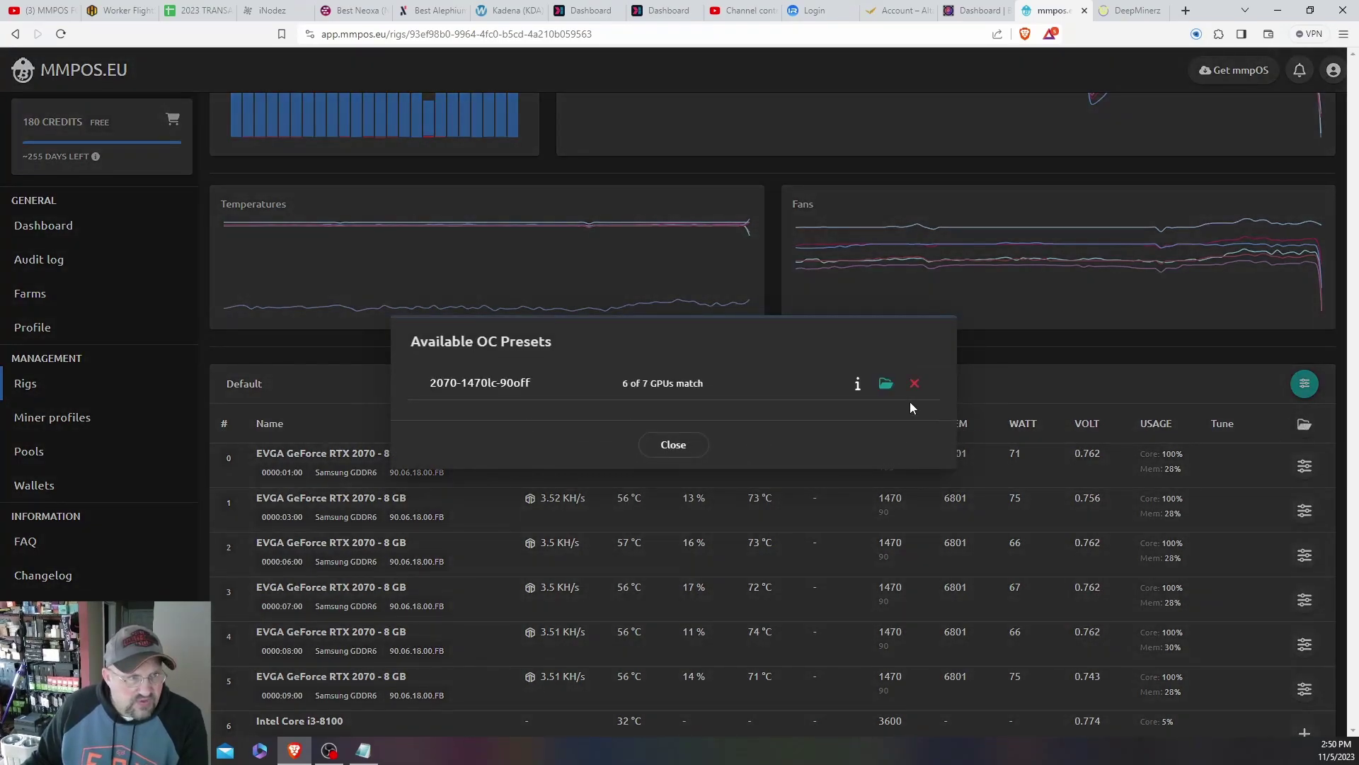
{"action": "left_click", "coordinate": [671, 448]}
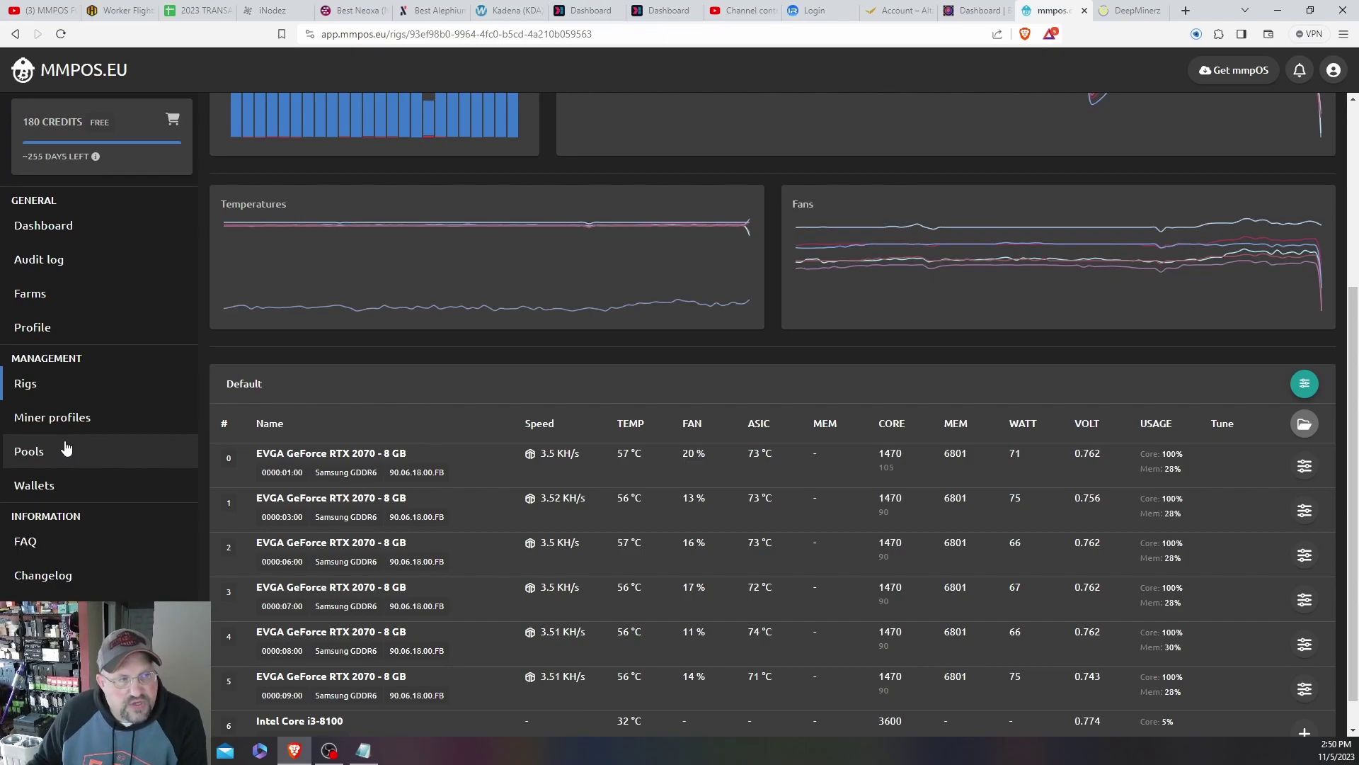
Step: Start a new miner profile and name it radiant
{"action": "left_click", "coordinate": [83, 425]}
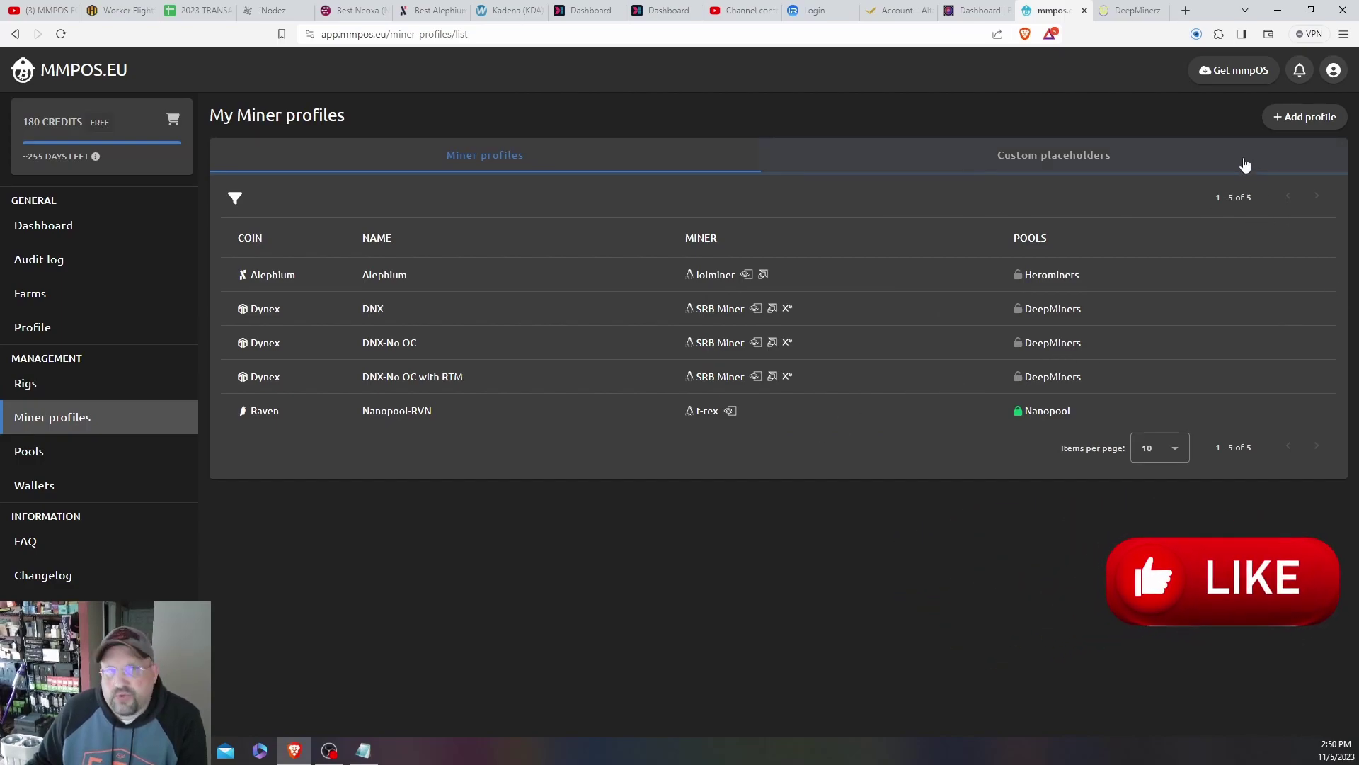
{"action": "left_click", "coordinate": [1303, 116]}
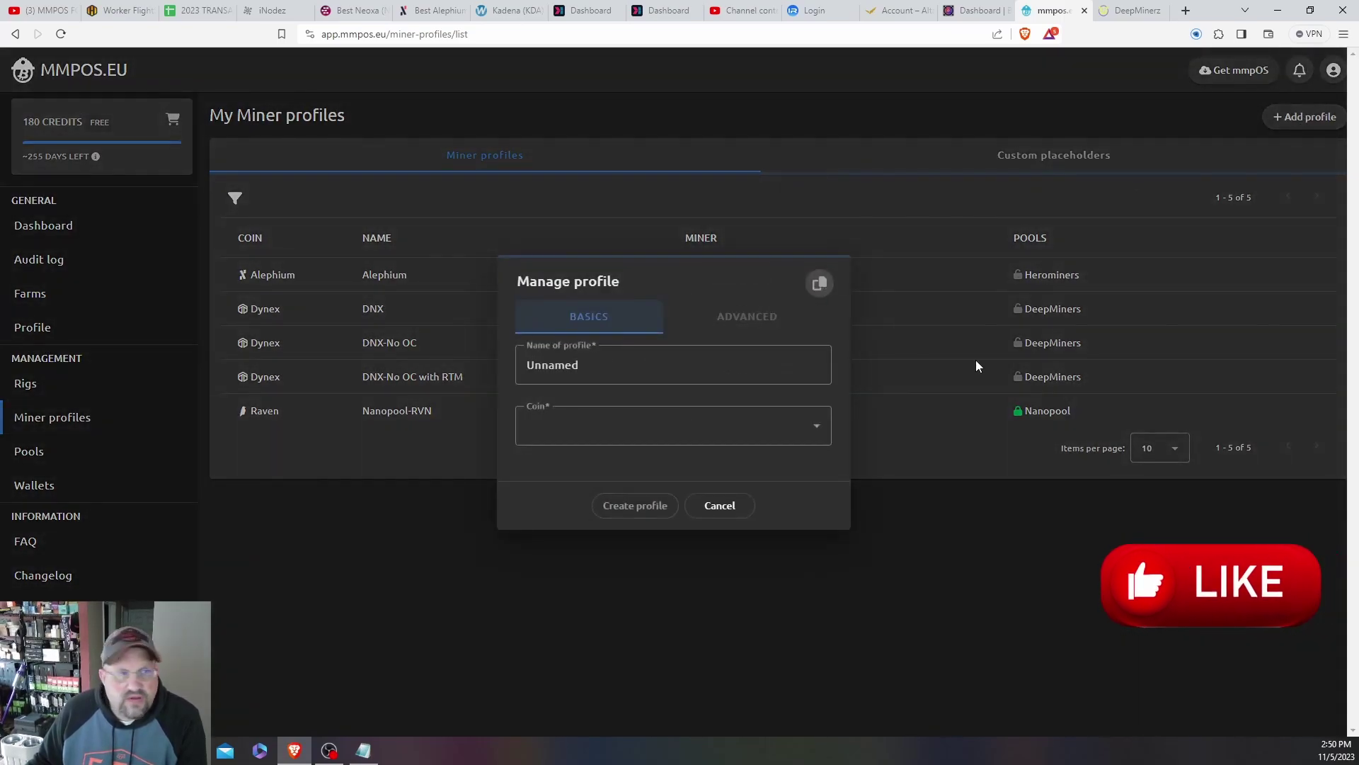
{"action": "left_click", "coordinate": [659, 356]}
{"action": "double_click", "coordinate": [634, 366]}
{"action": "type", "text": "rad"}
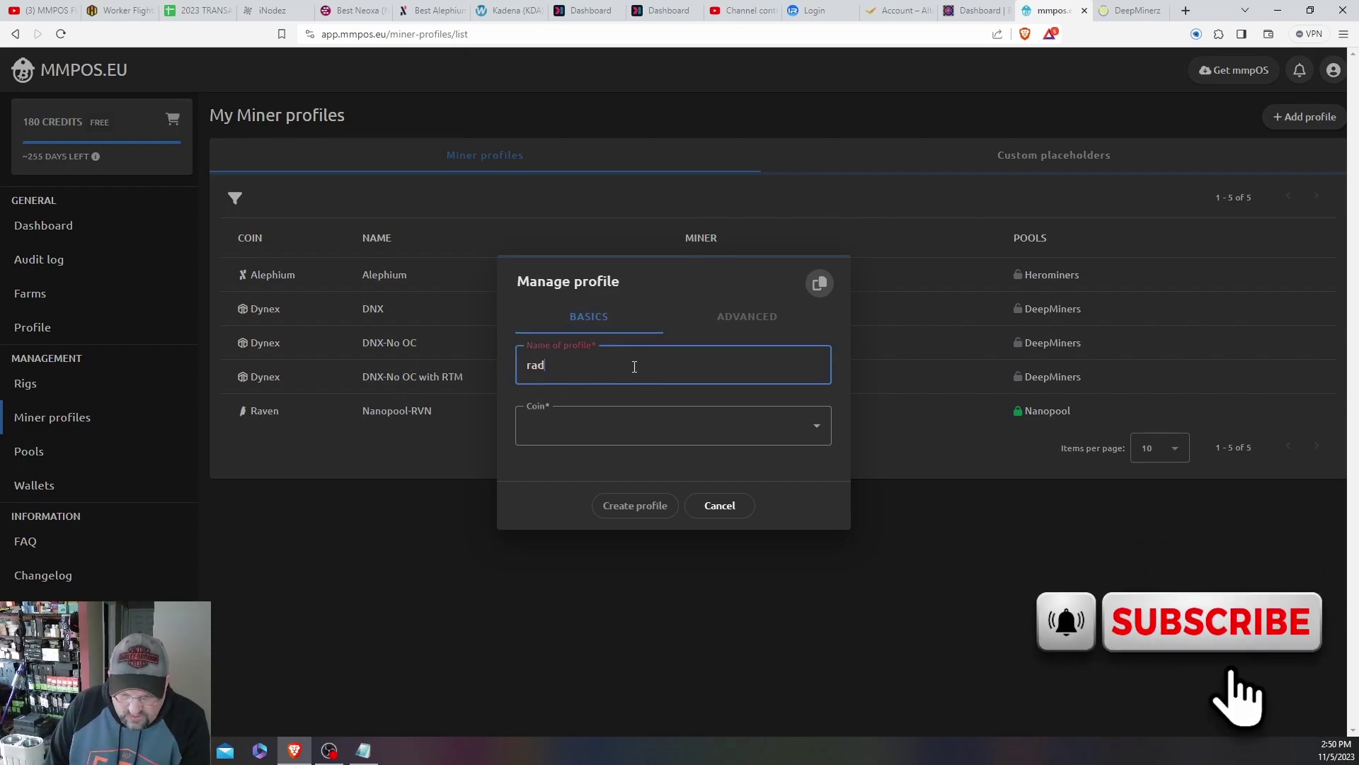
{"action": "type", "text": "iant"}
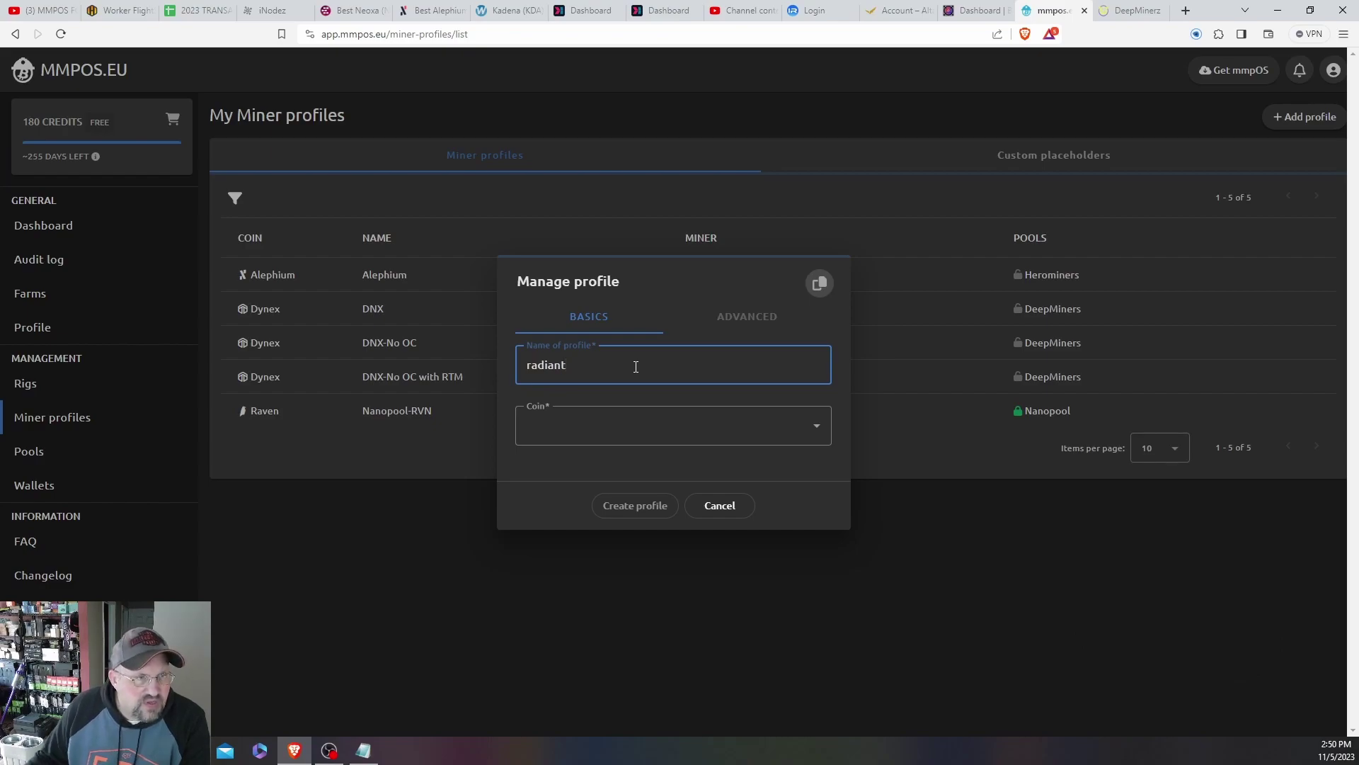
Step: Choose Radiant as the new profile's coin and view the miners available for it
{"action": "left_click", "coordinate": [717, 426]}
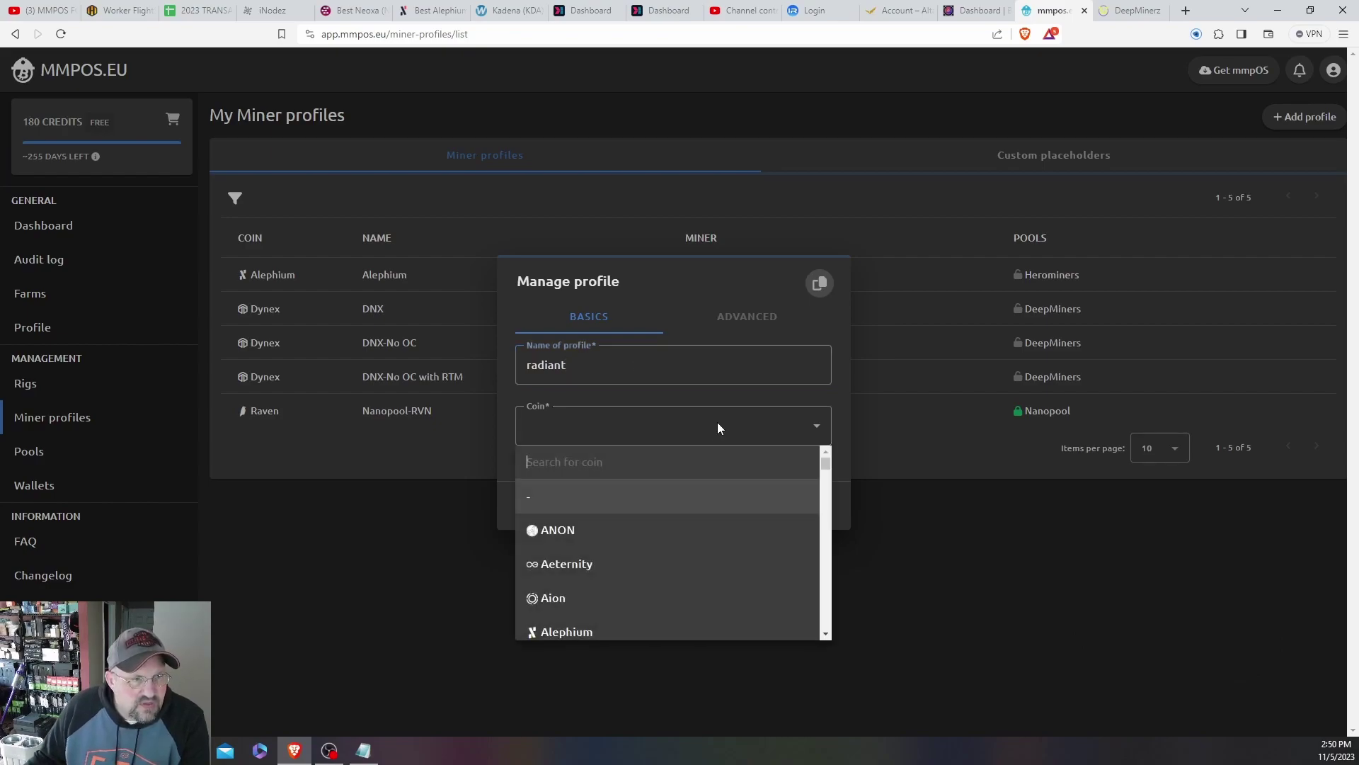
{"action": "type", "text": "raad"}
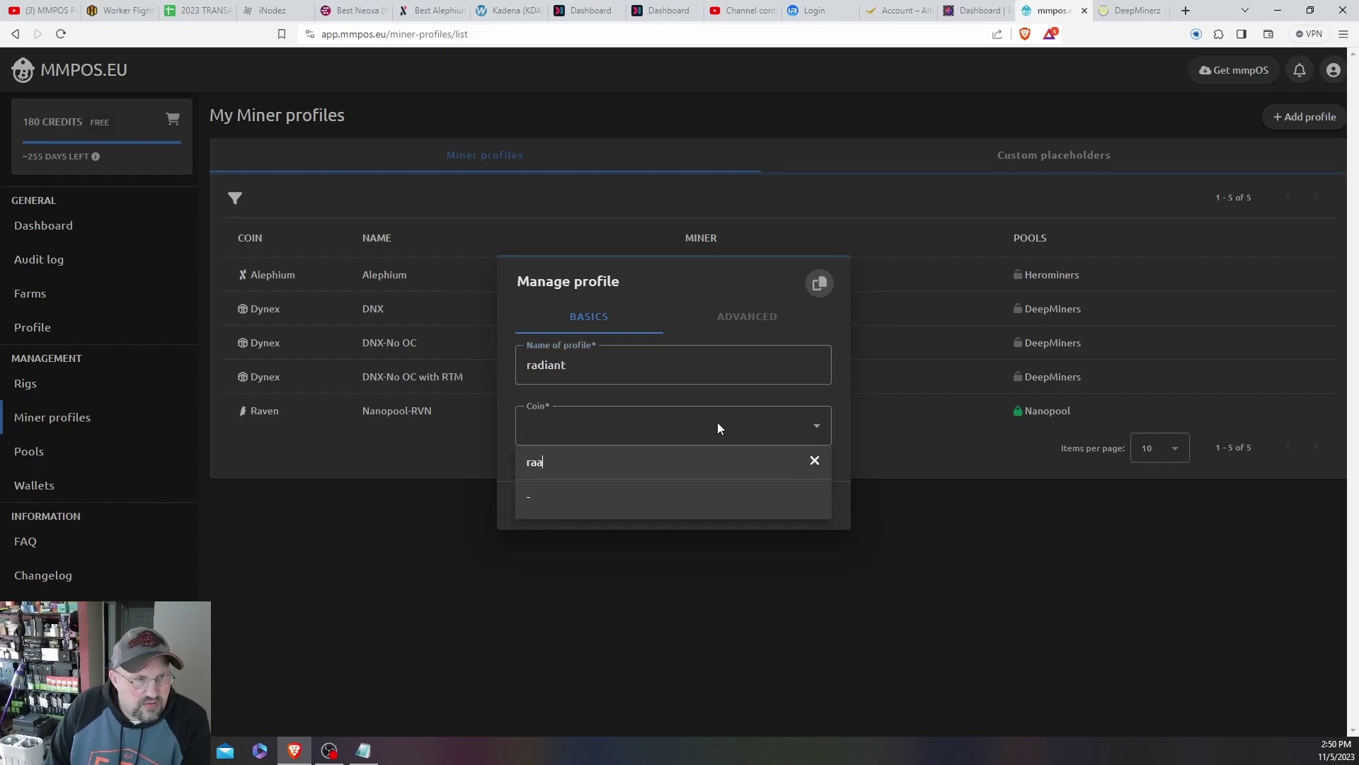
{"action": "key", "text": "BackSpace"}
{"action": "key", "text": "BackSpace"}
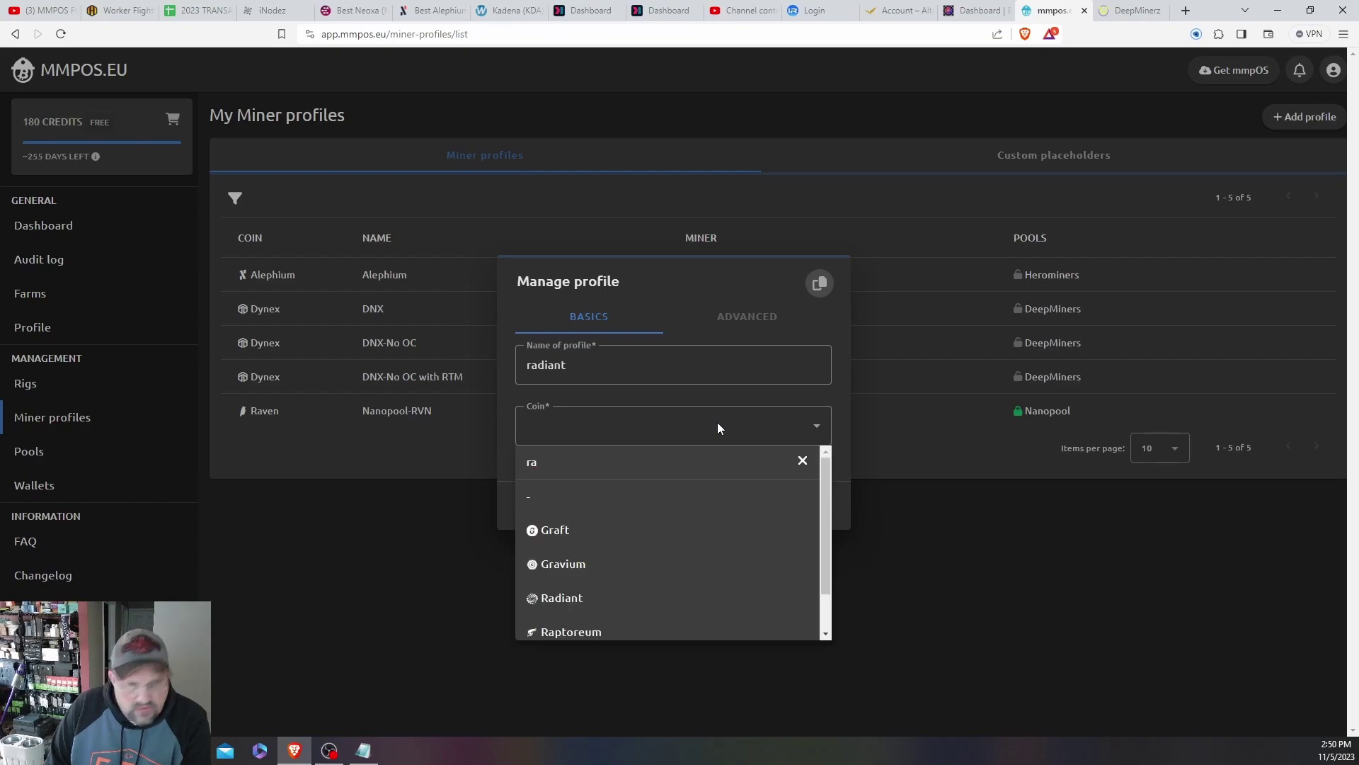
{"action": "left_click", "coordinate": [591, 597]}
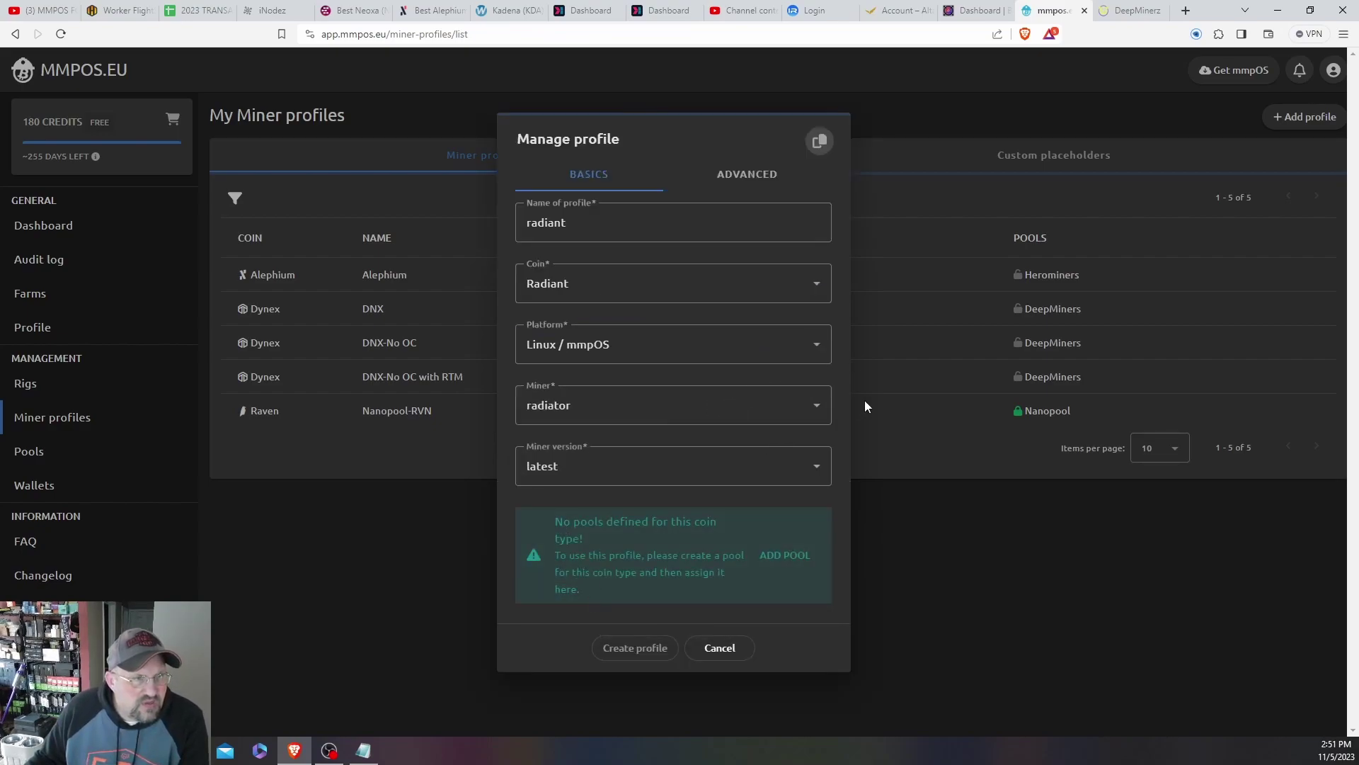
{"action": "left_click", "coordinate": [822, 411]}
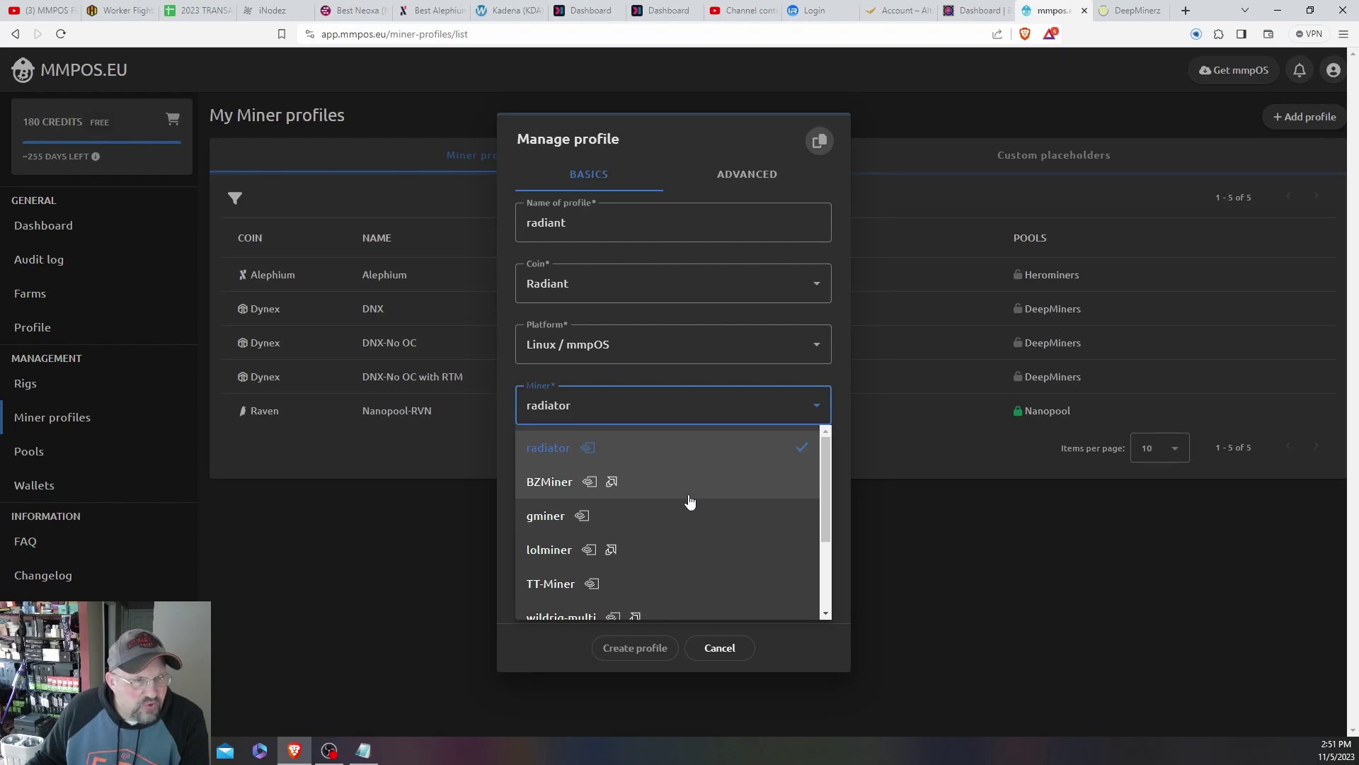
{"action": "scroll", "coordinate": [690, 502], "scroll_direction": "down", "scroll_amount": 3}
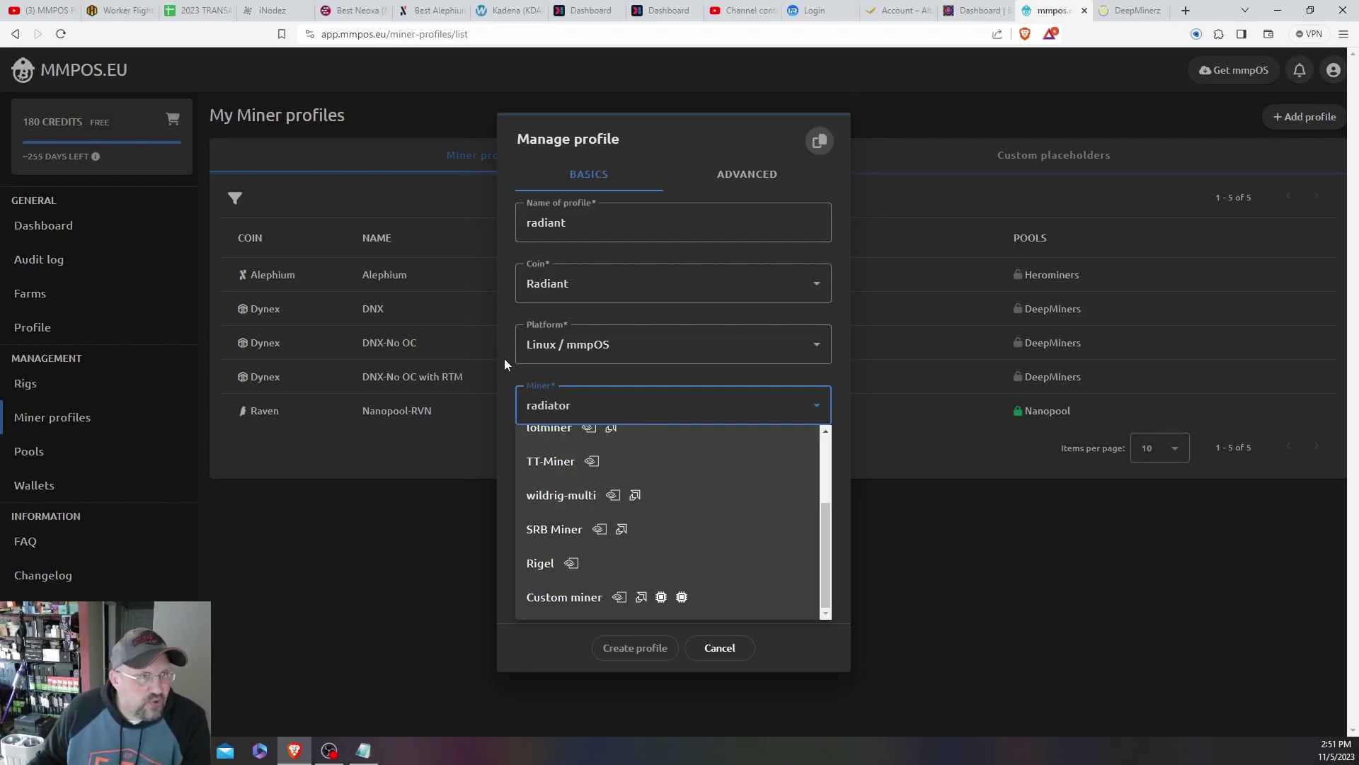
Step: Switch to Hive OS, open the farm and look through its flight sheets for a Radiant configuration
{"action": "left_click", "coordinate": [119, 12]}
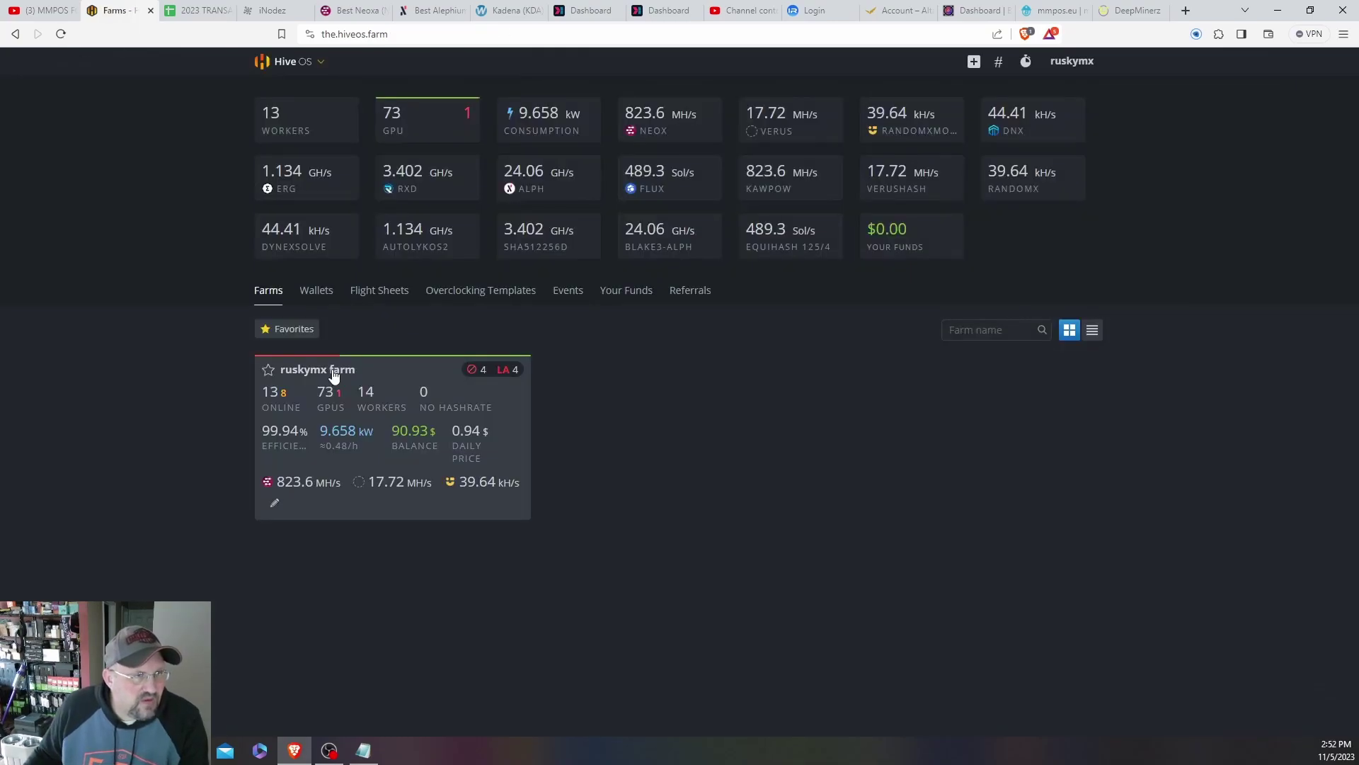
{"action": "left_click", "coordinate": [334, 374]}
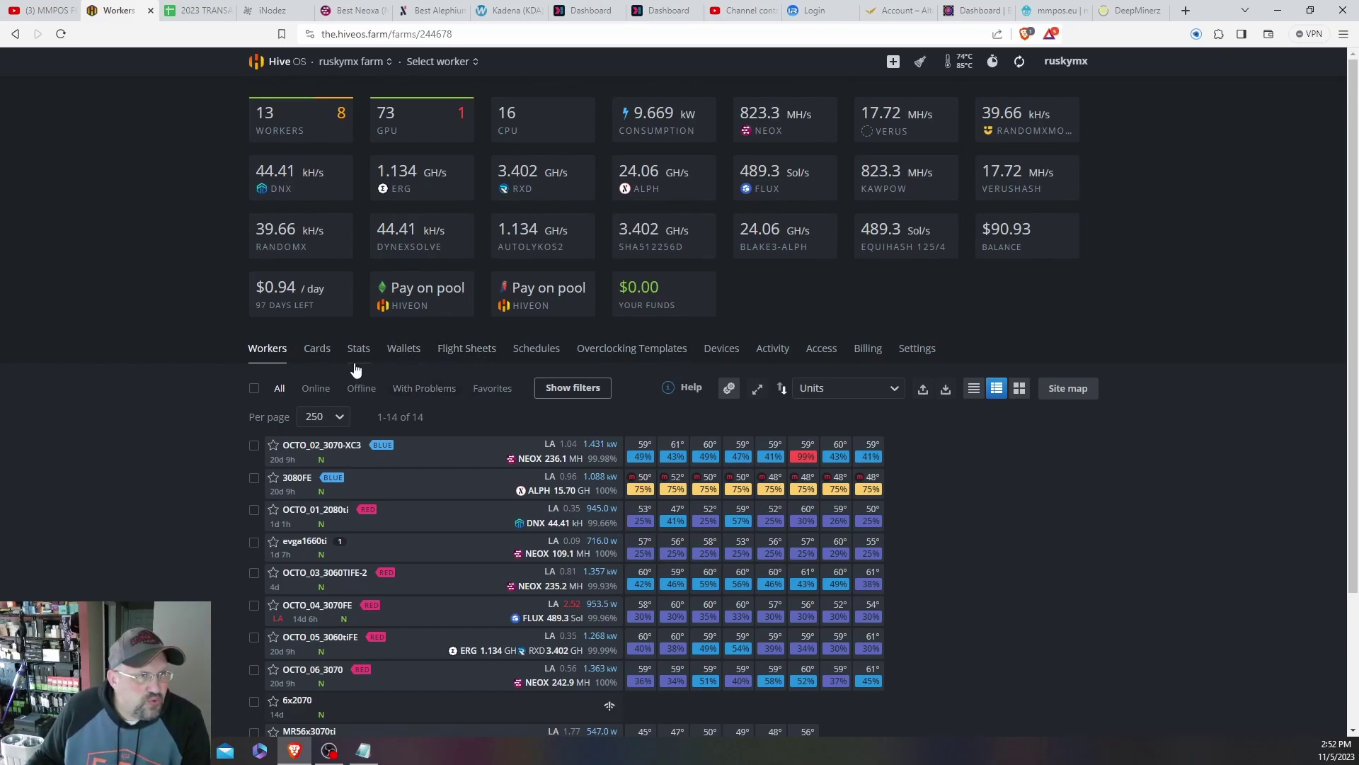
{"action": "left_click", "coordinate": [470, 350]}
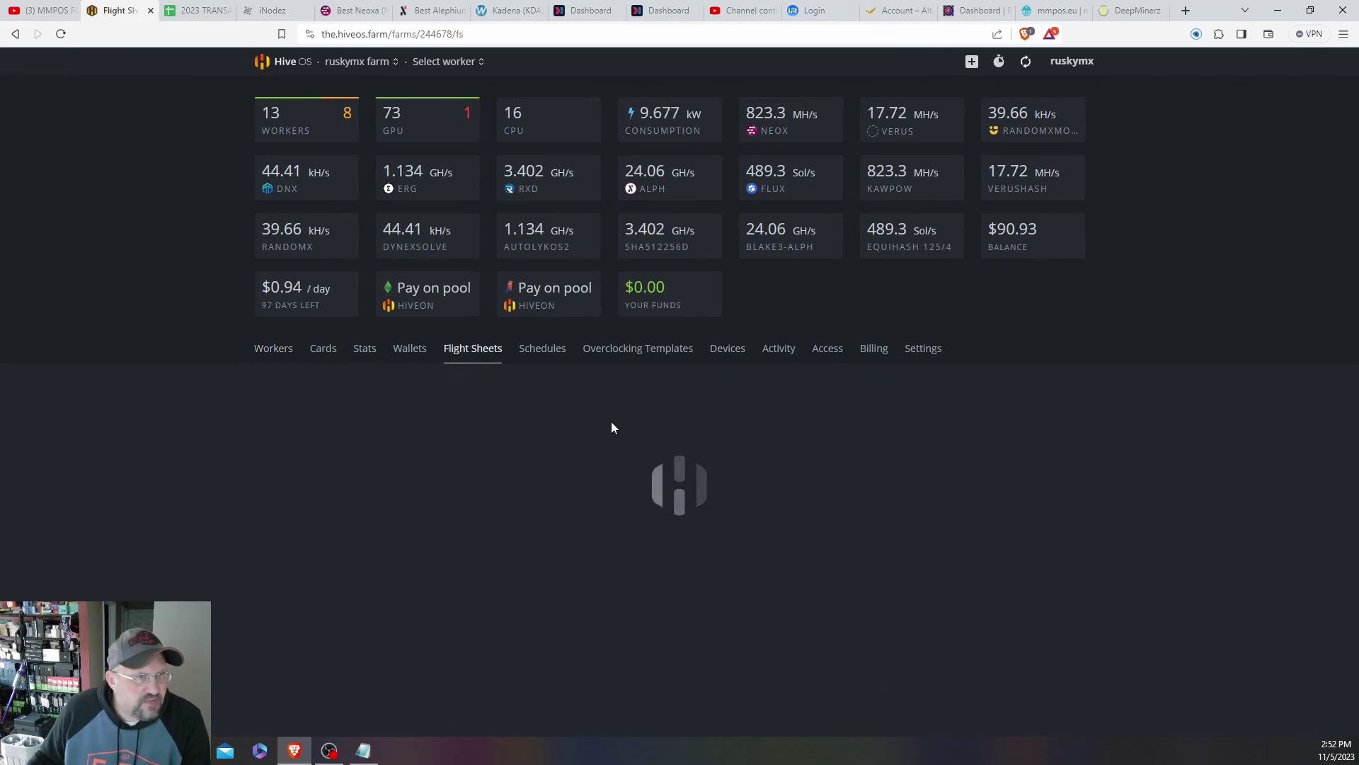
{"action": "scroll", "coordinate": [534, 453], "scroll_direction": "down", "scroll_amount": 1}
{"action": "scroll", "coordinate": [532, 473], "scroll_direction": "down", "scroll_amount": 1}
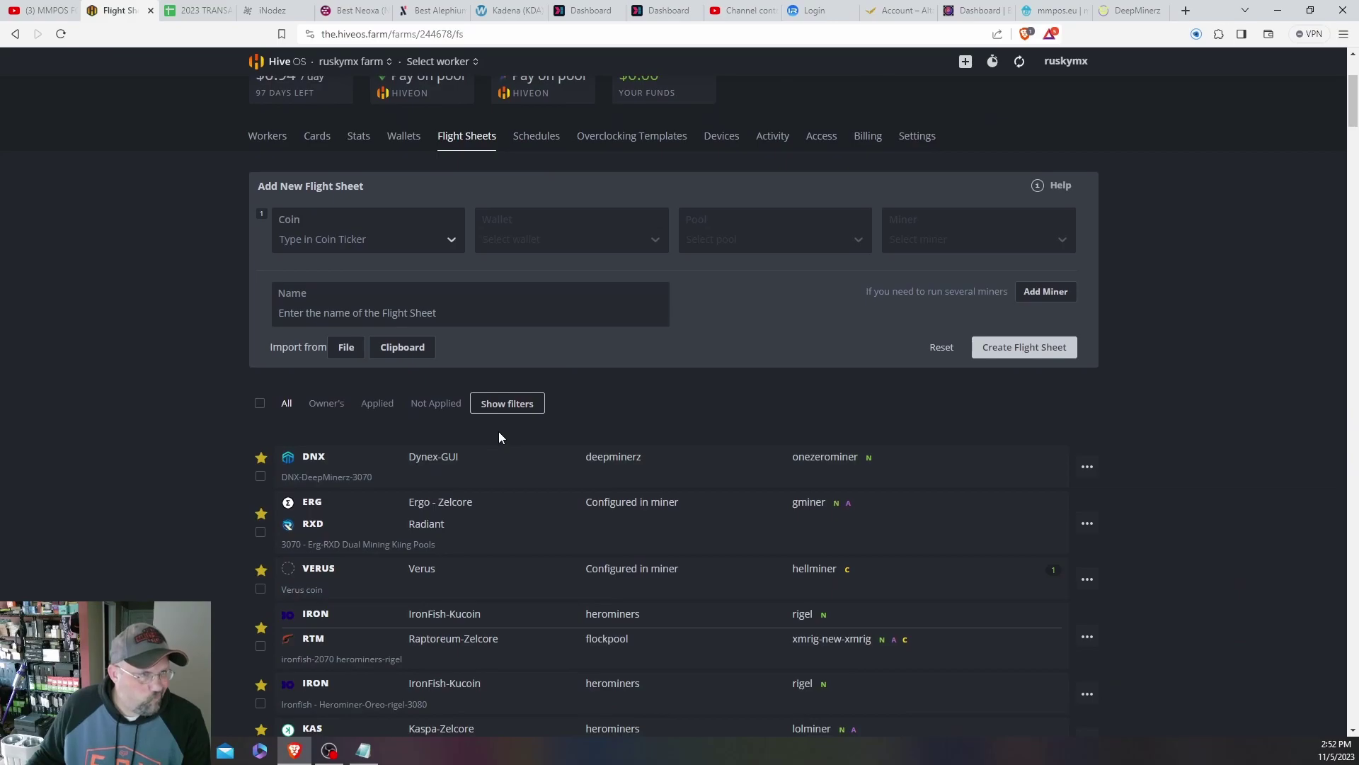
{"action": "scroll", "coordinate": [497, 437], "scroll_direction": "down", "scroll_amount": 2}
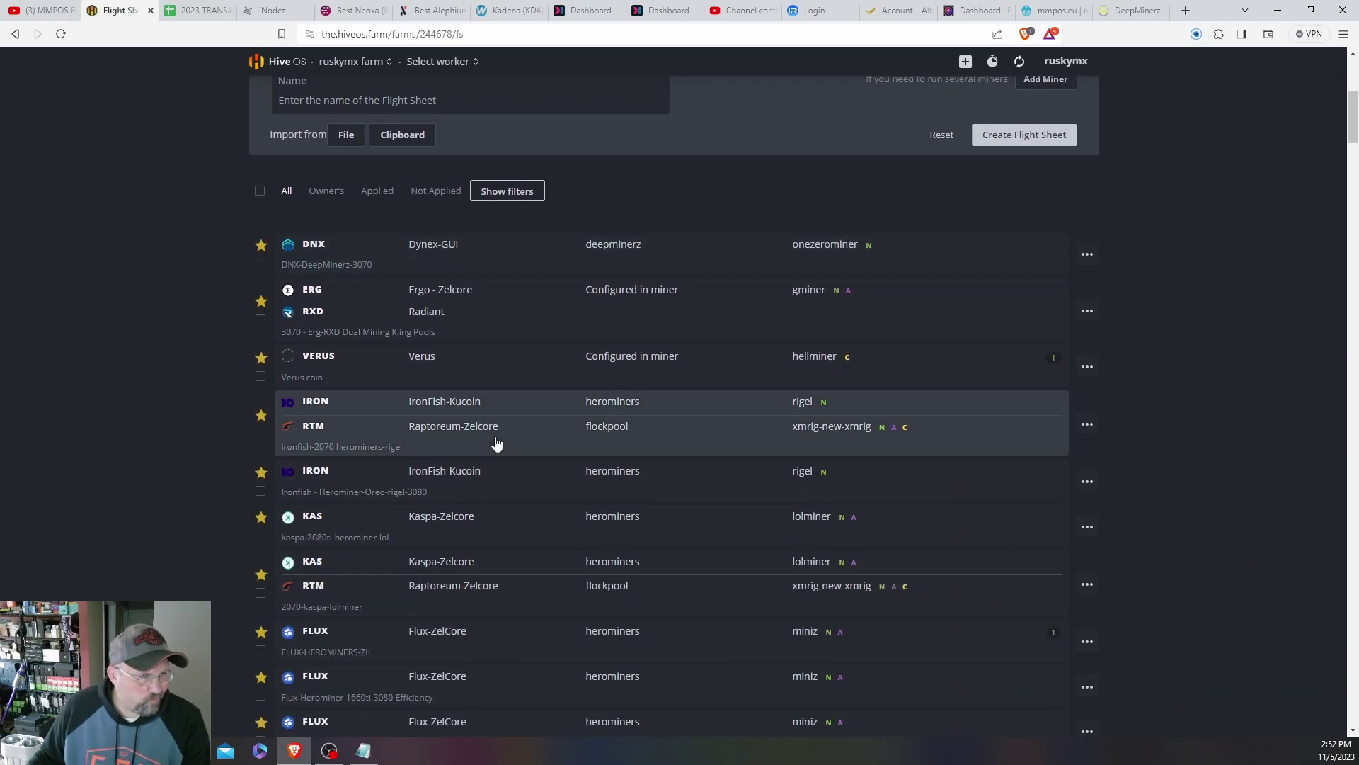
{"action": "scroll", "coordinate": [497, 443], "scroll_direction": "up", "scroll_amount": 5}
Step: Open the OCTO_05_3060tiFE worker from the farm's workers and display its flight sheet
{"action": "left_click", "coordinate": [273, 351]}
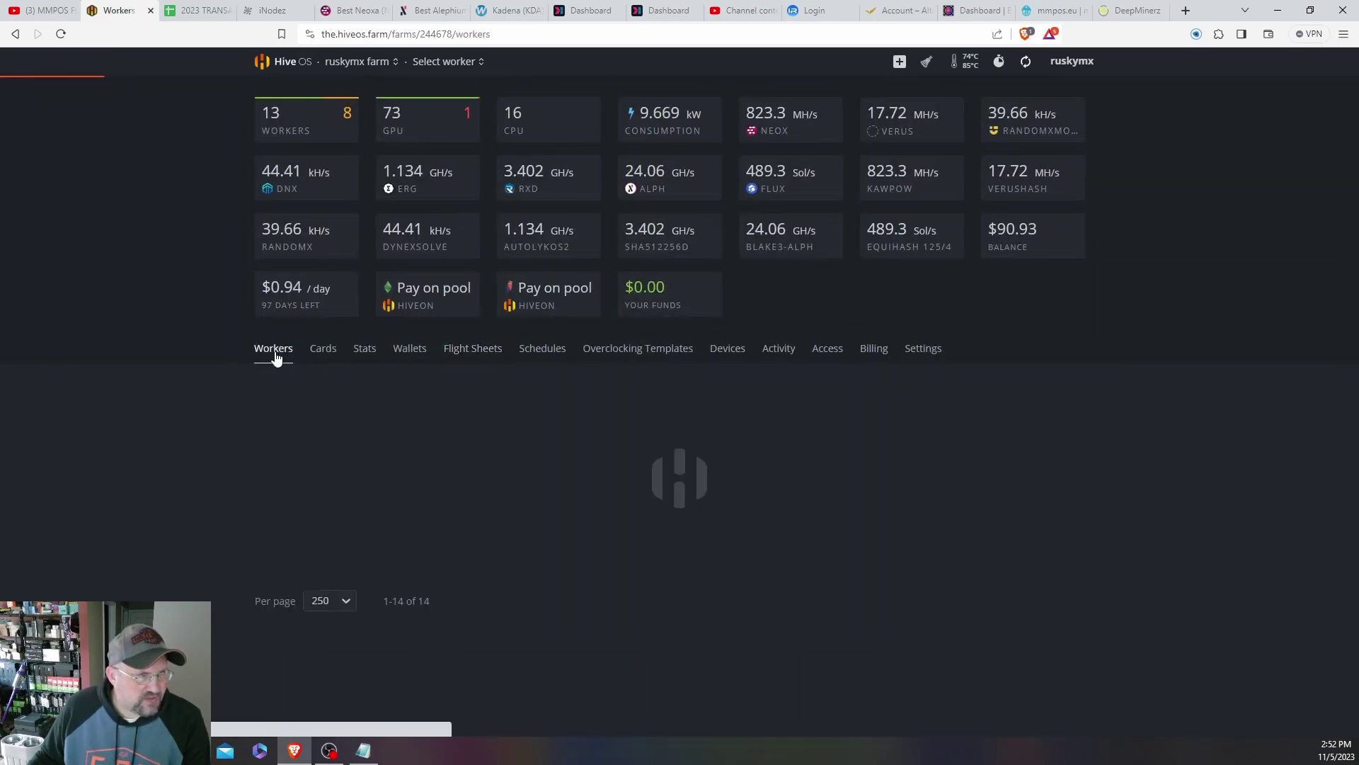
{"action": "scroll", "coordinate": [454, 415], "scroll_direction": "down", "scroll_amount": 2}
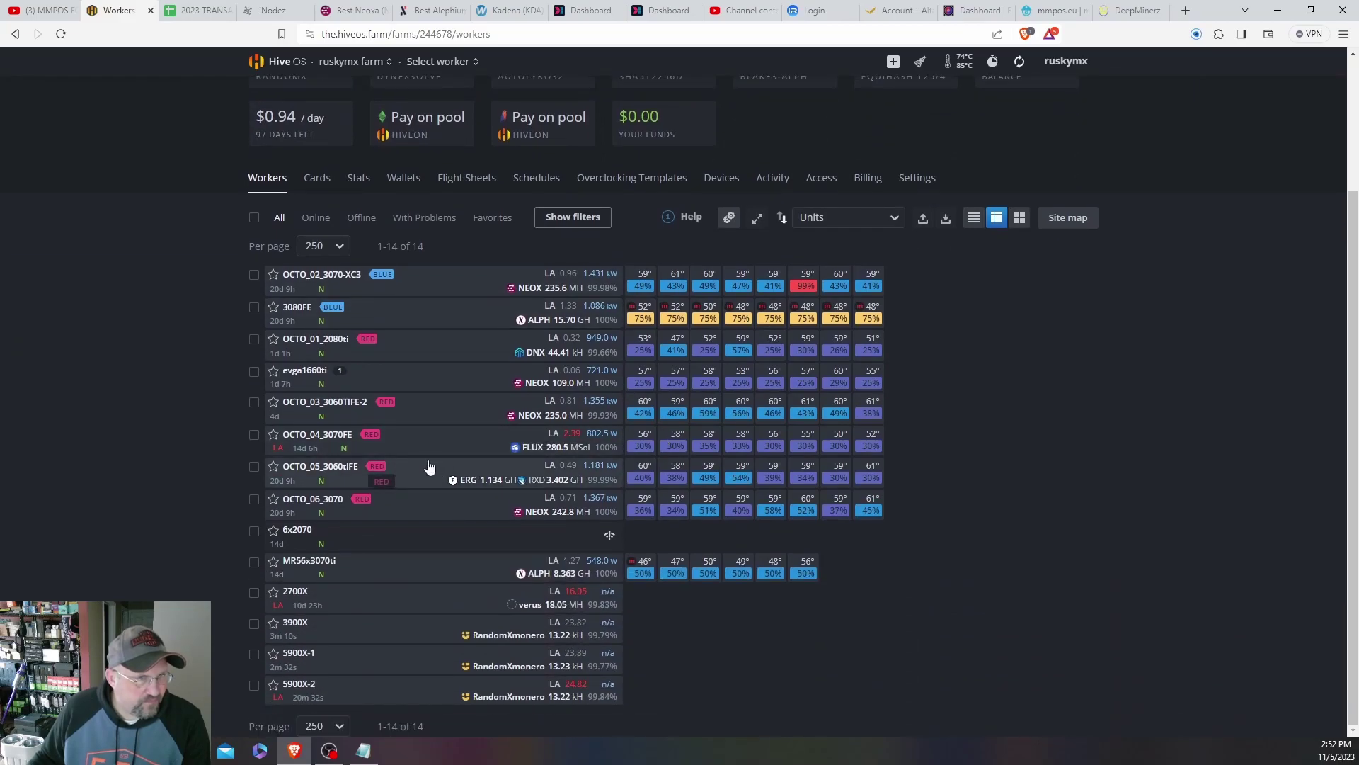
{"action": "left_click", "coordinate": [364, 480]}
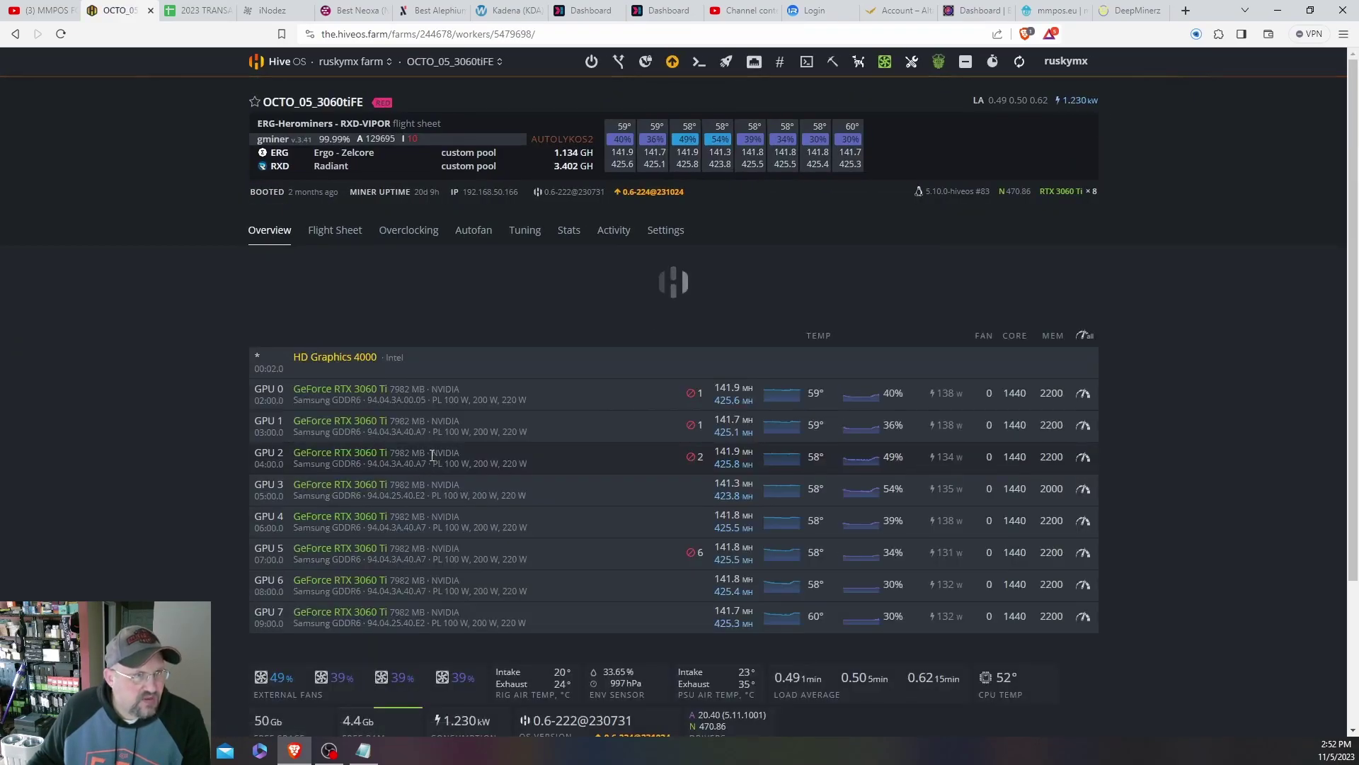
{"action": "left_click", "coordinate": [341, 231]}
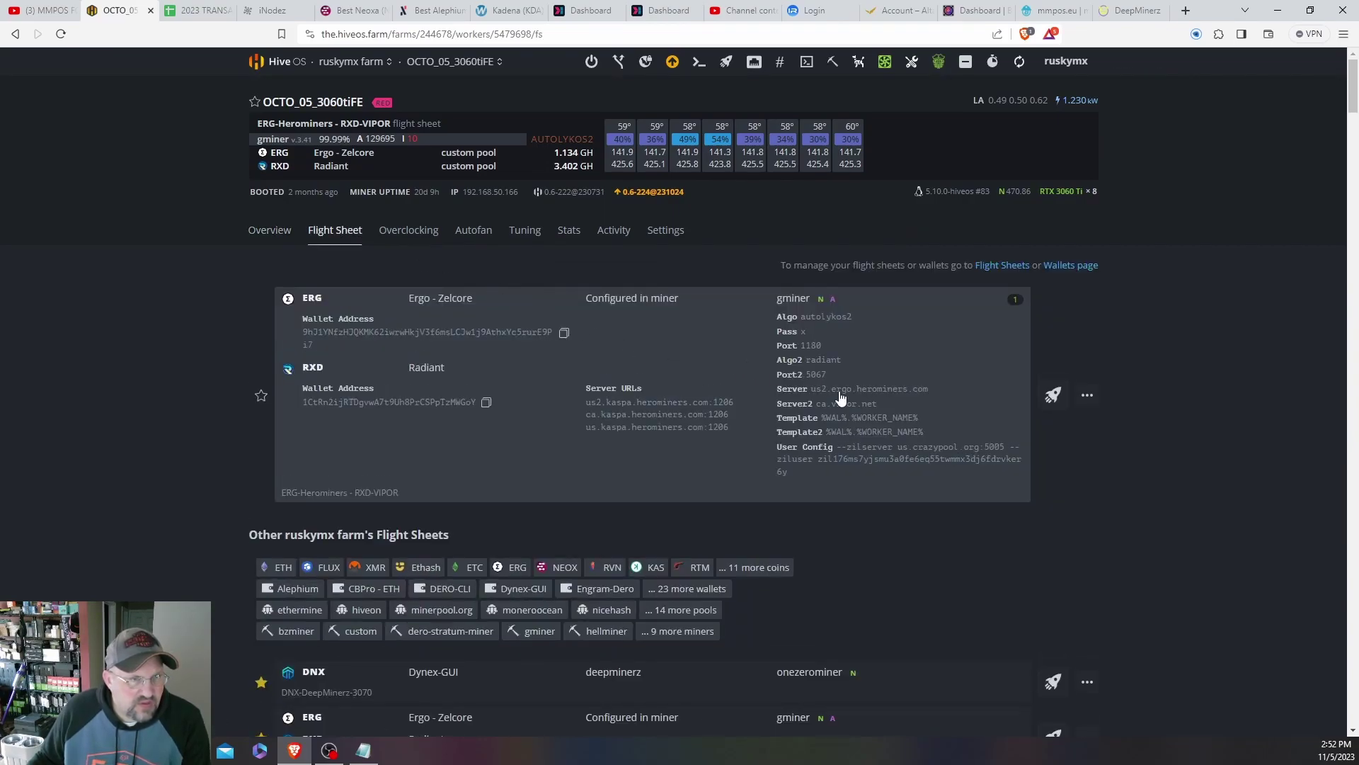
{"action": "left_click_drag", "start_coordinate": [817, 410], "coordinate": [832, 411]}
Step: Open the GMiner configuration of the ERG-Herominers - RXD-VIPOR flight sheet and copy the second coin's pool server address, ca.vipor.net
{"action": "left_click", "coordinate": [1086, 396]}
{"action": "left_click", "coordinate": [1046, 422]}
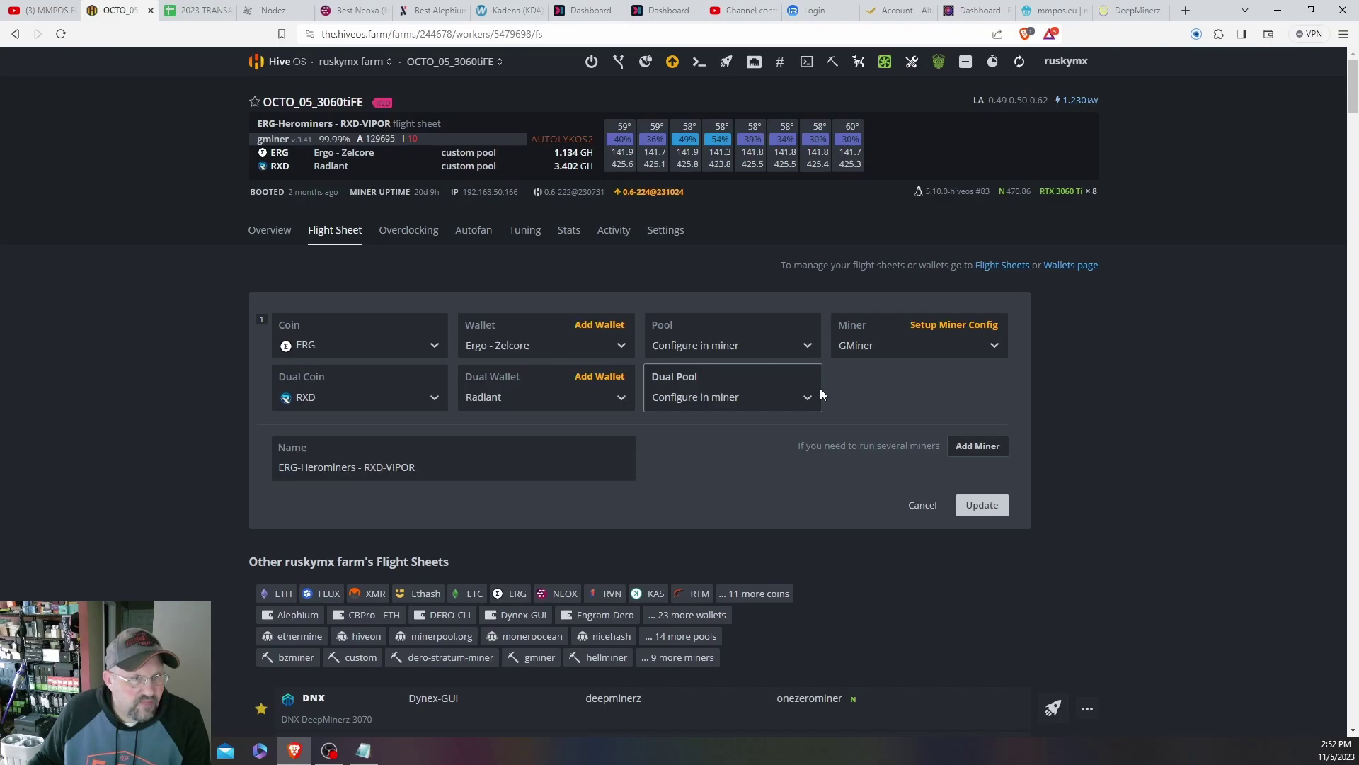
{"action": "left_click", "coordinate": [928, 324]}
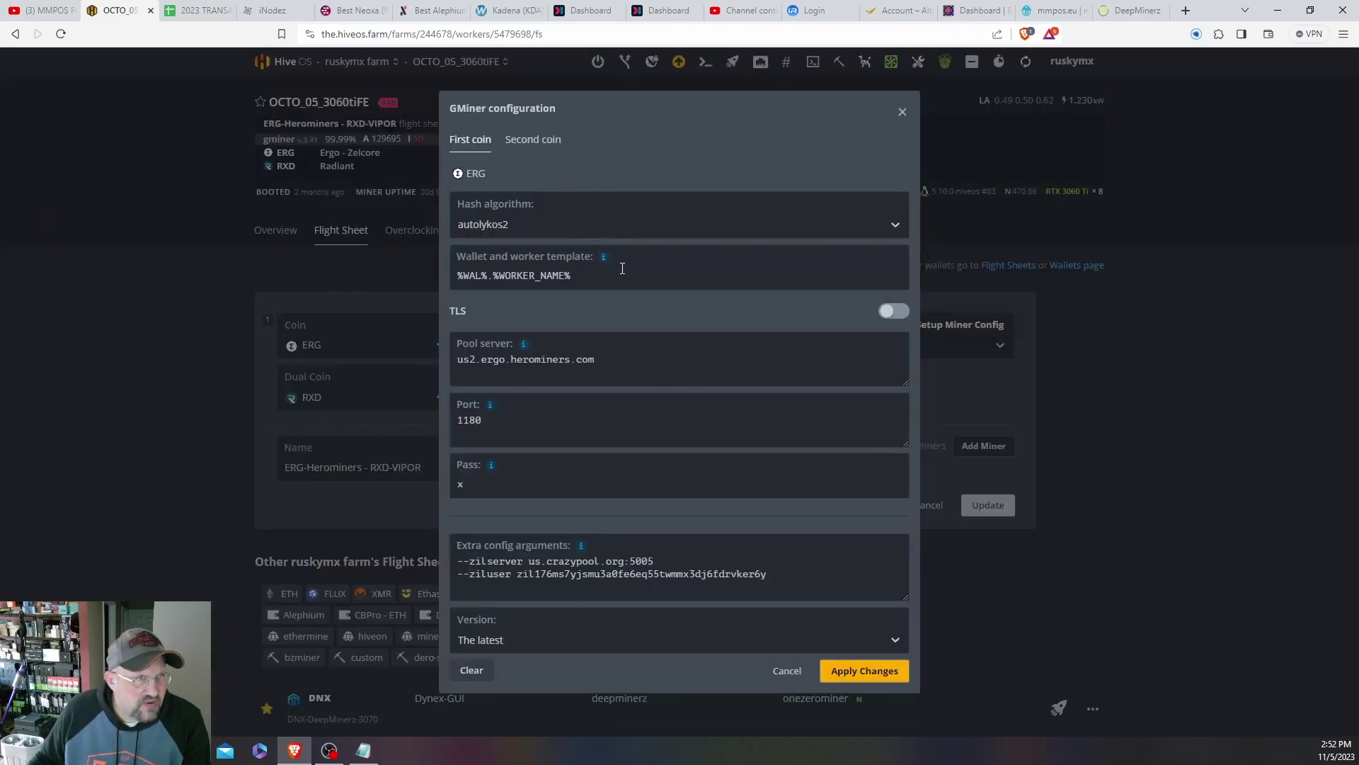
{"action": "left_click", "coordinate": [533, 139]}
{"action": "left_click_drag", "start_coordinate": [562, 359], "coordinate": [435, 360]}
{"action": "right_click", "coordinate": [466, 362]}
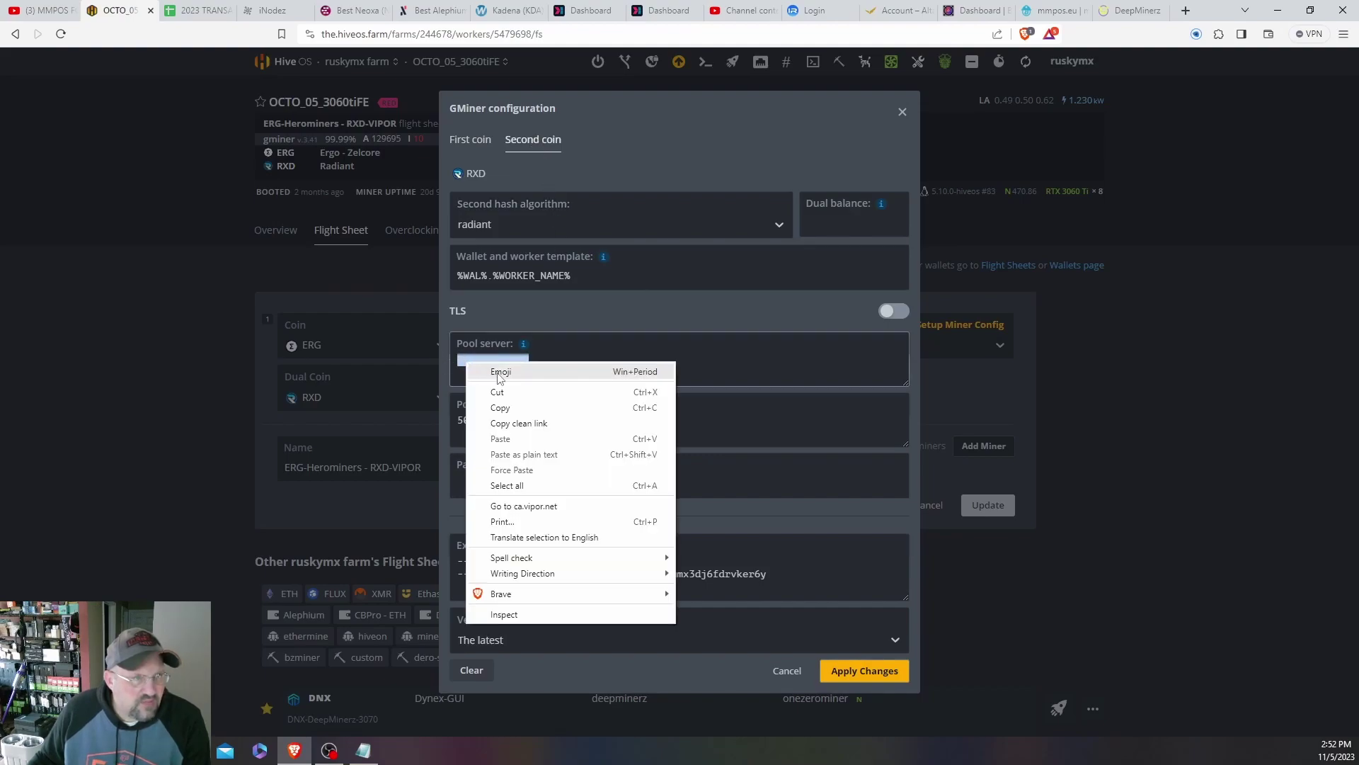
{"action": "left_click", "coordinate": [513, 402]}
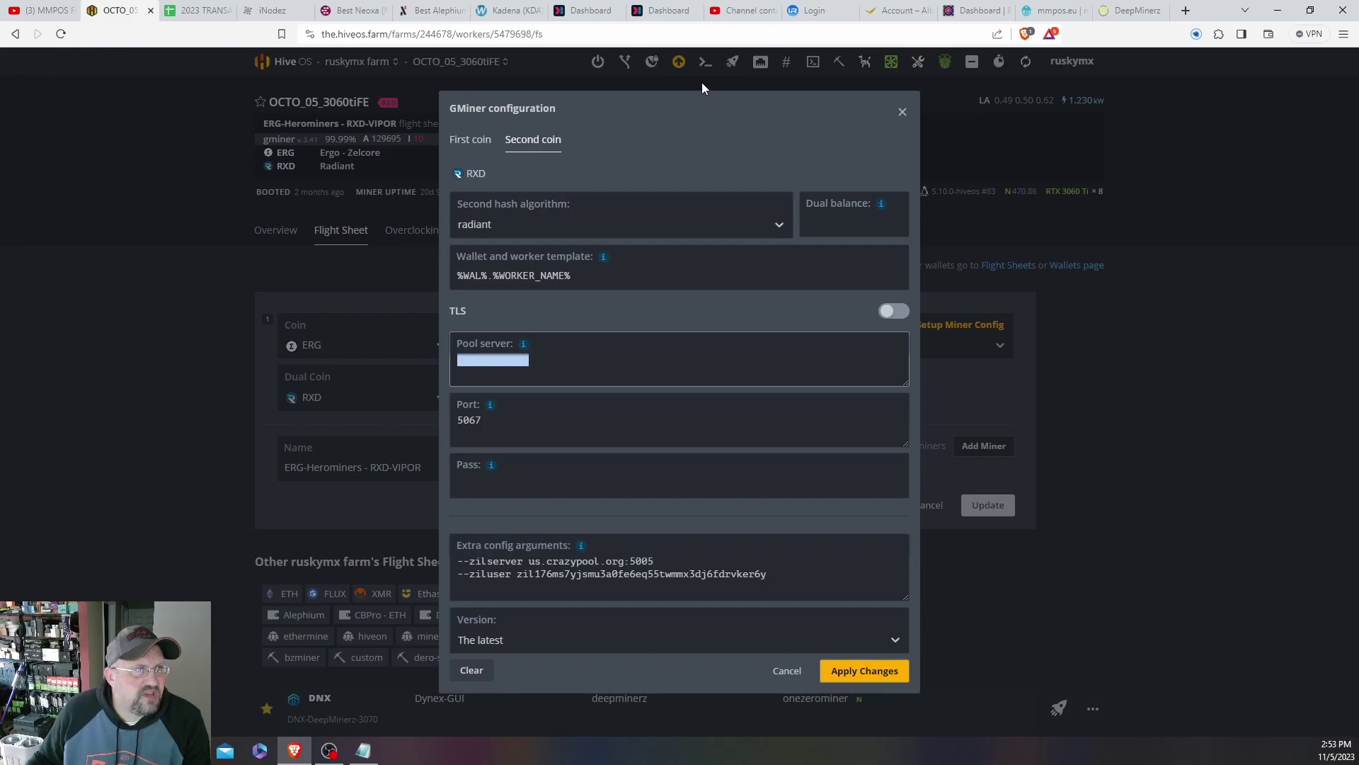
Step: Return to mmpOS and set the Radiant profile's miner to gminer with the latest miner version
{"action": "left_click", "coordinate": [1045, 11]}
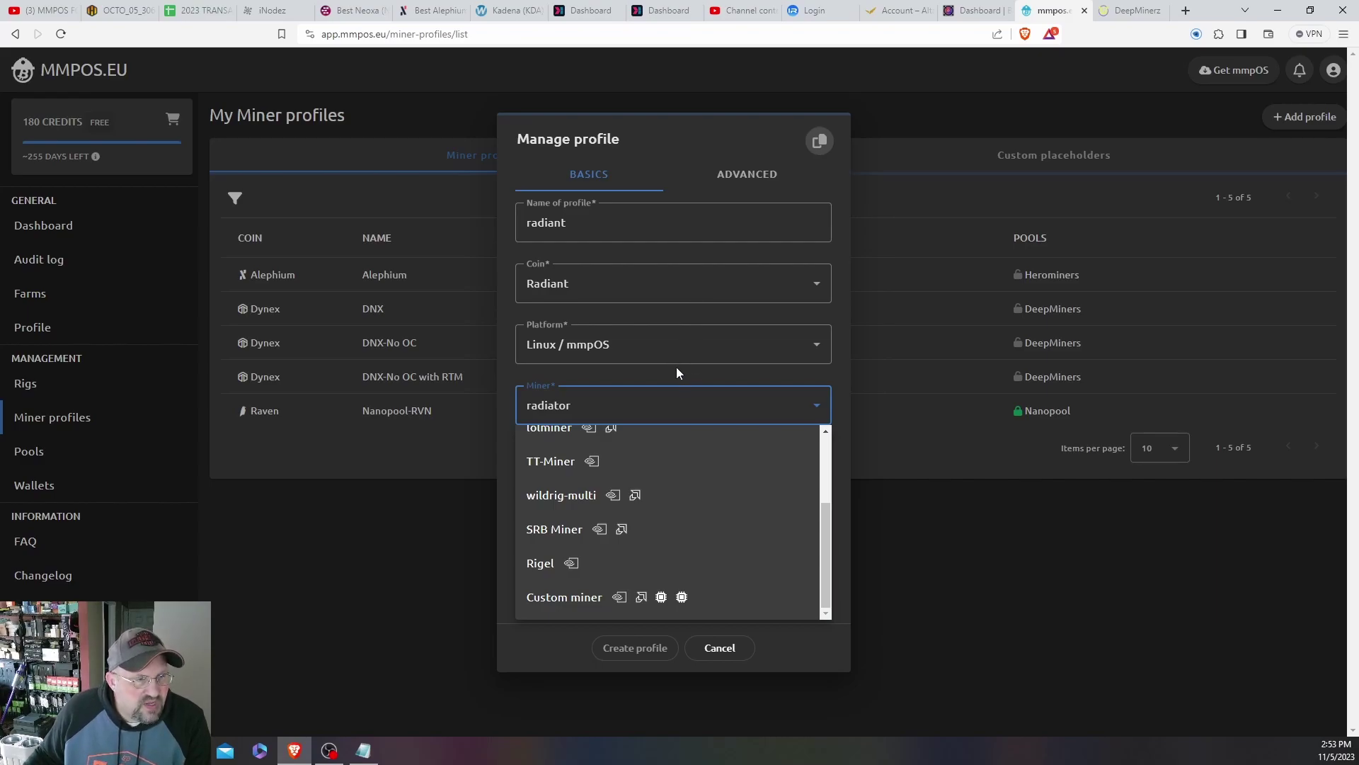
{"action": "scroll", "coordinate": [711, 496], "scroll_direction": "up", "scroll_amount": 3}
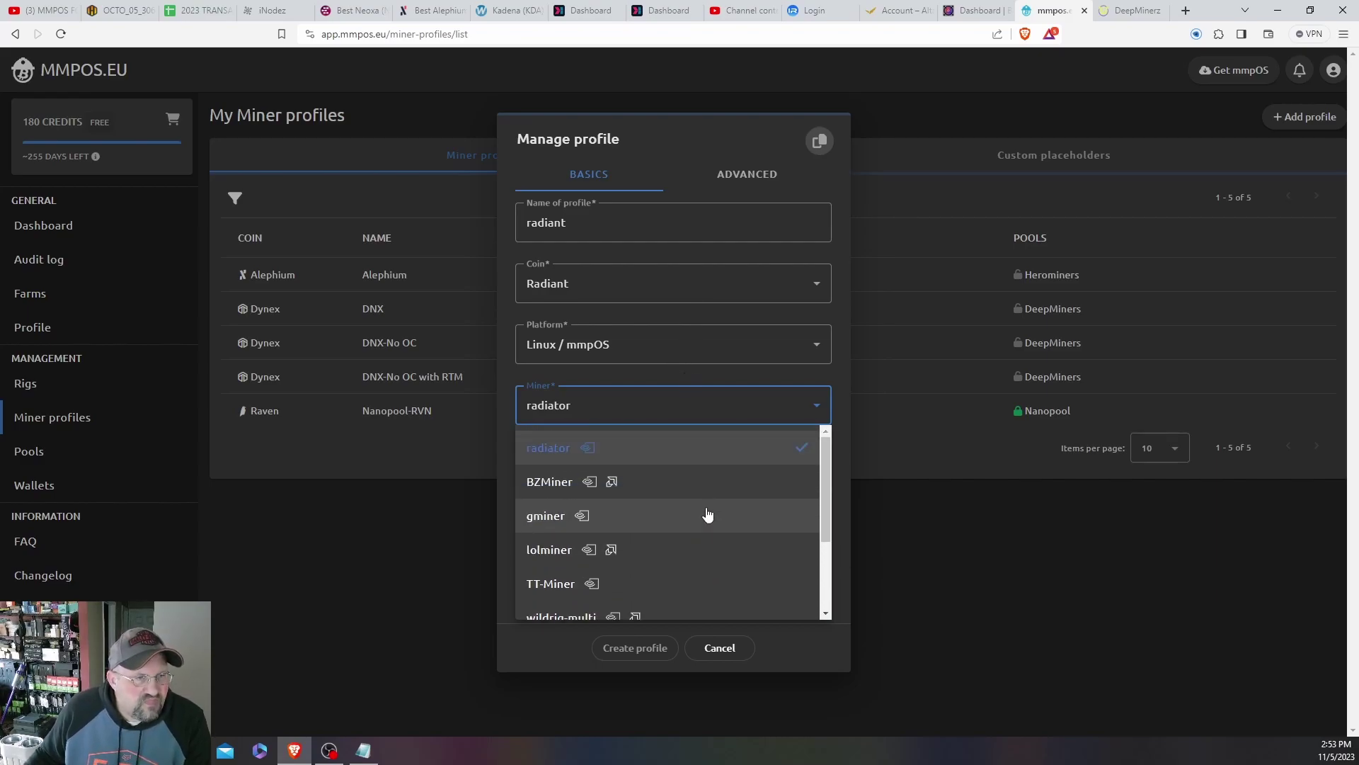
{"action": "left_click", "coordinate": [708, 514]}
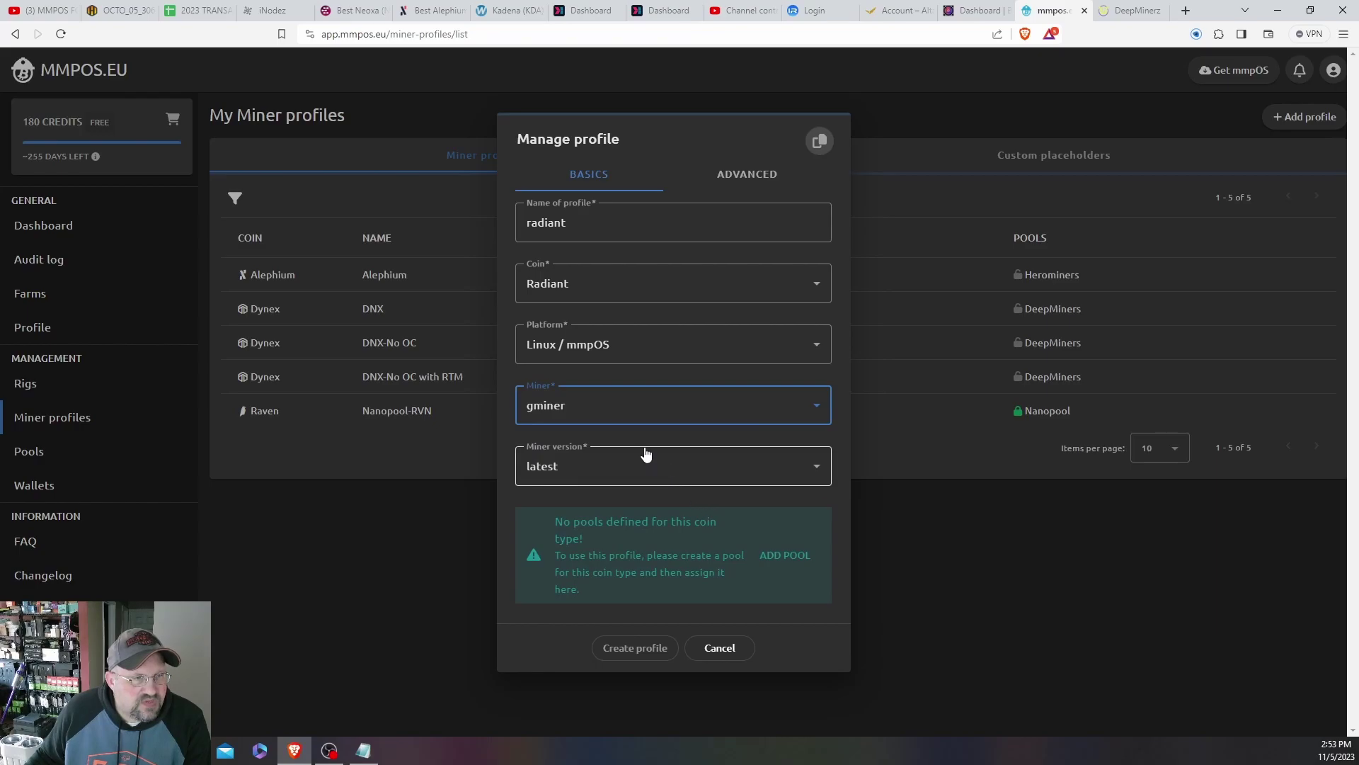
{"action": "left_click", "coordinate": [669, 469]}
{"action": "left_click", "coordinate": [672, 469]}
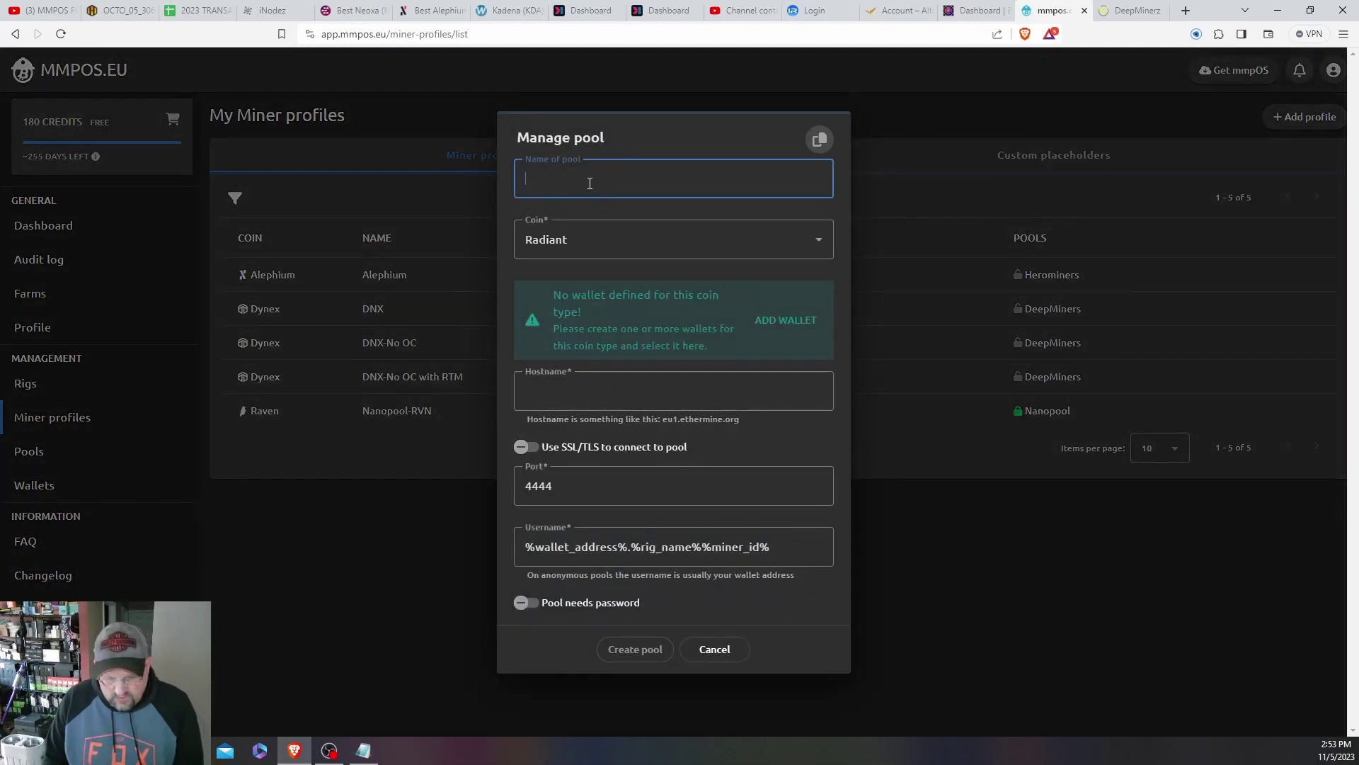
Step: Name the new Radiant pool Vipor-Radiant and paste ca.vipor.net as its hostname
{"action": "type", "text": "ipor-Radiant"}
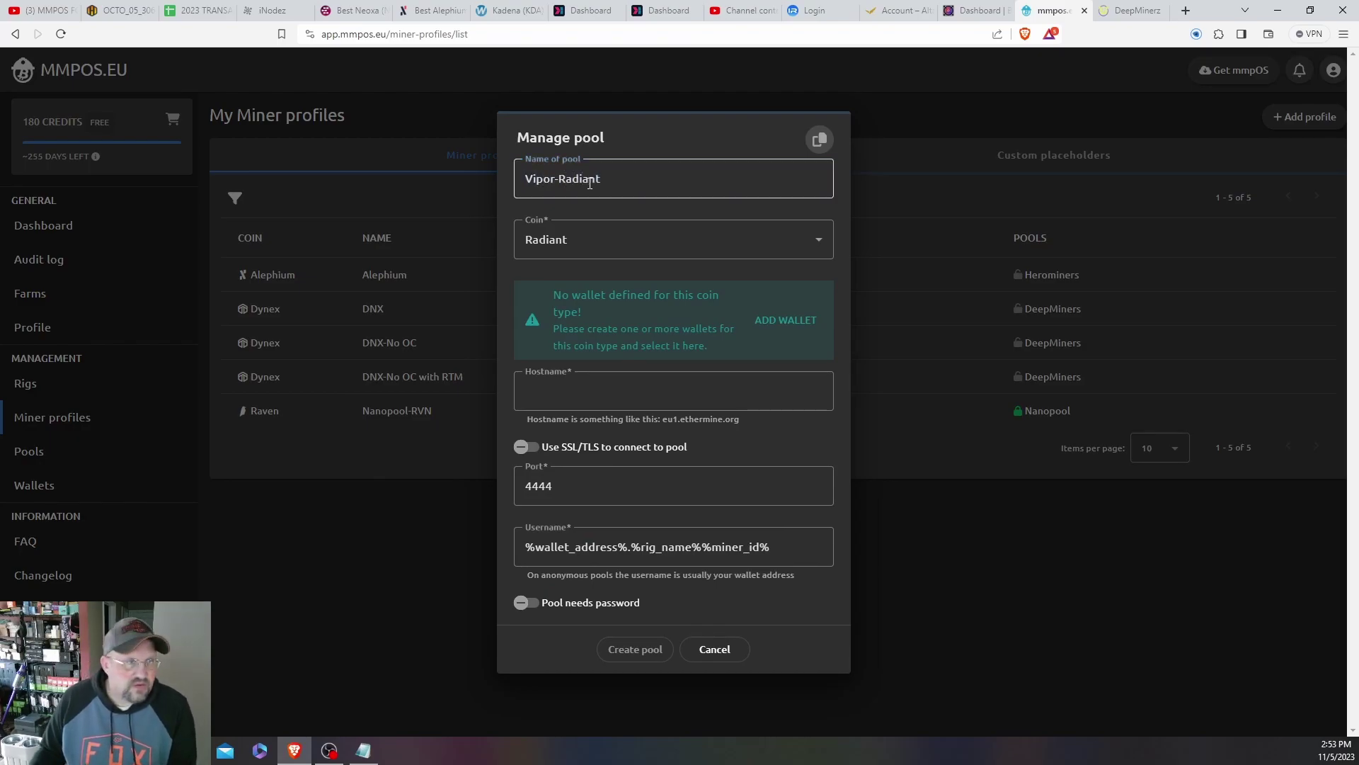
{"action": "left_click", "coordinate": [673, 389]}
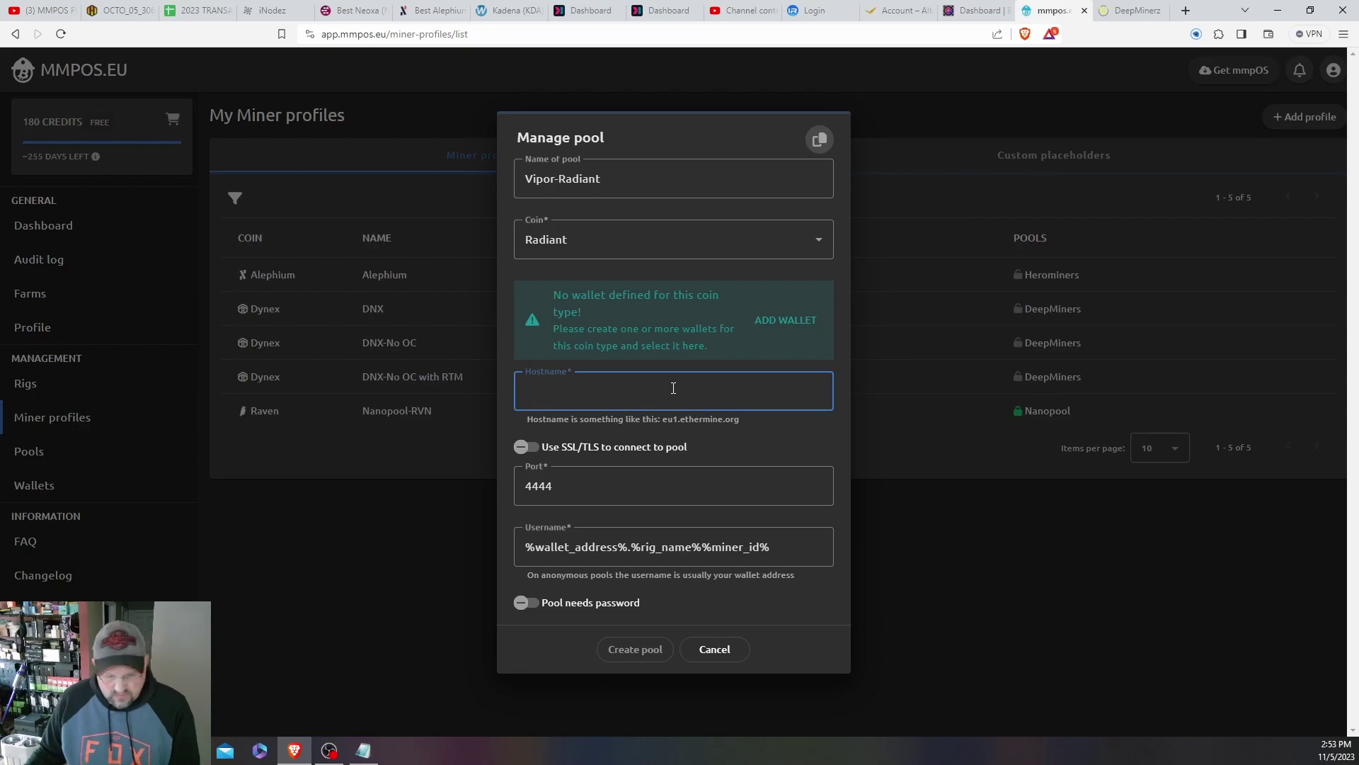
{"action": "key", "text": "ctrl+v"}
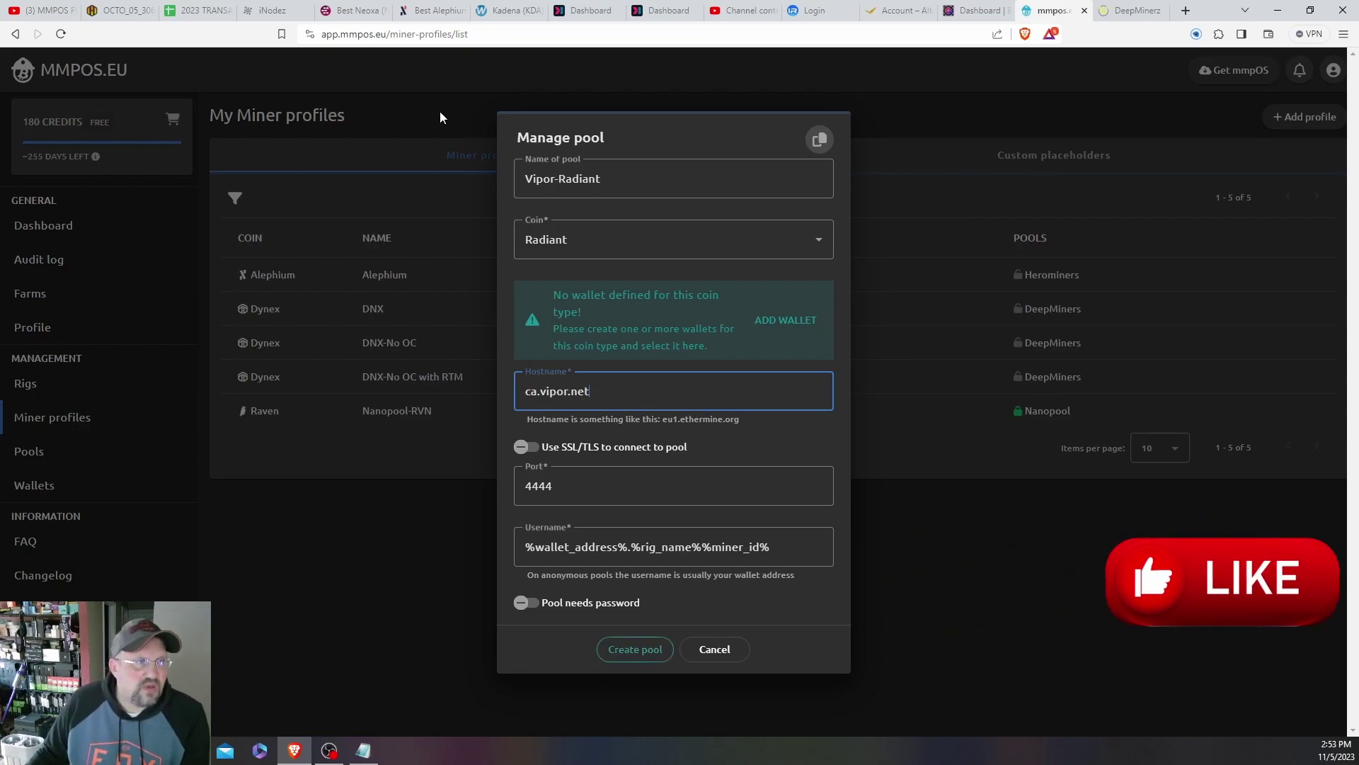
Step: Look up the pool port in the Hive OS GMiner configuration and set the new mmpOS pool's port to 5067
{"action": "left_click", "coordinate": [130, 14]}
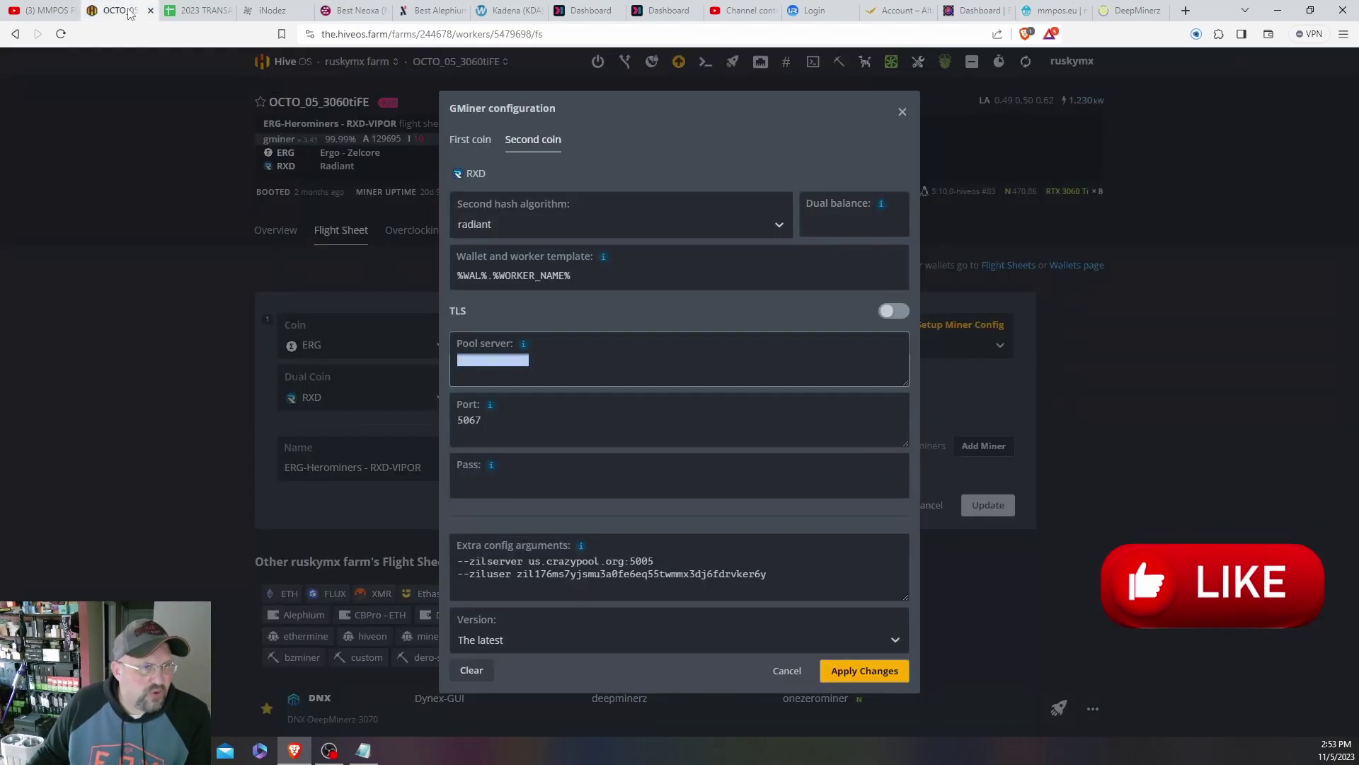
{"action": "left_click", "coordinate": [1048, 10]}
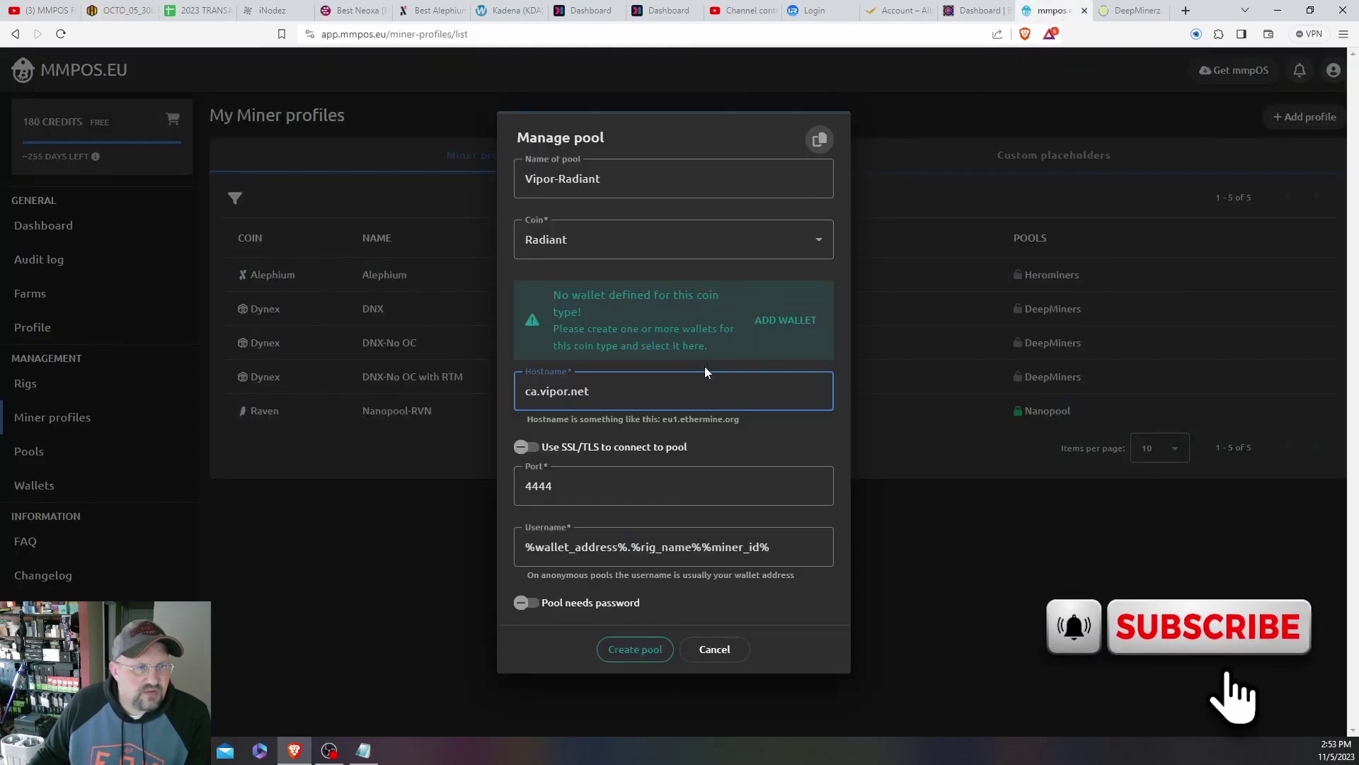
{"action": "left_click_drag", "start_coordinate": [560, 485], "coordinate": [497, 478]}
{"action": "type", "text": "506"}
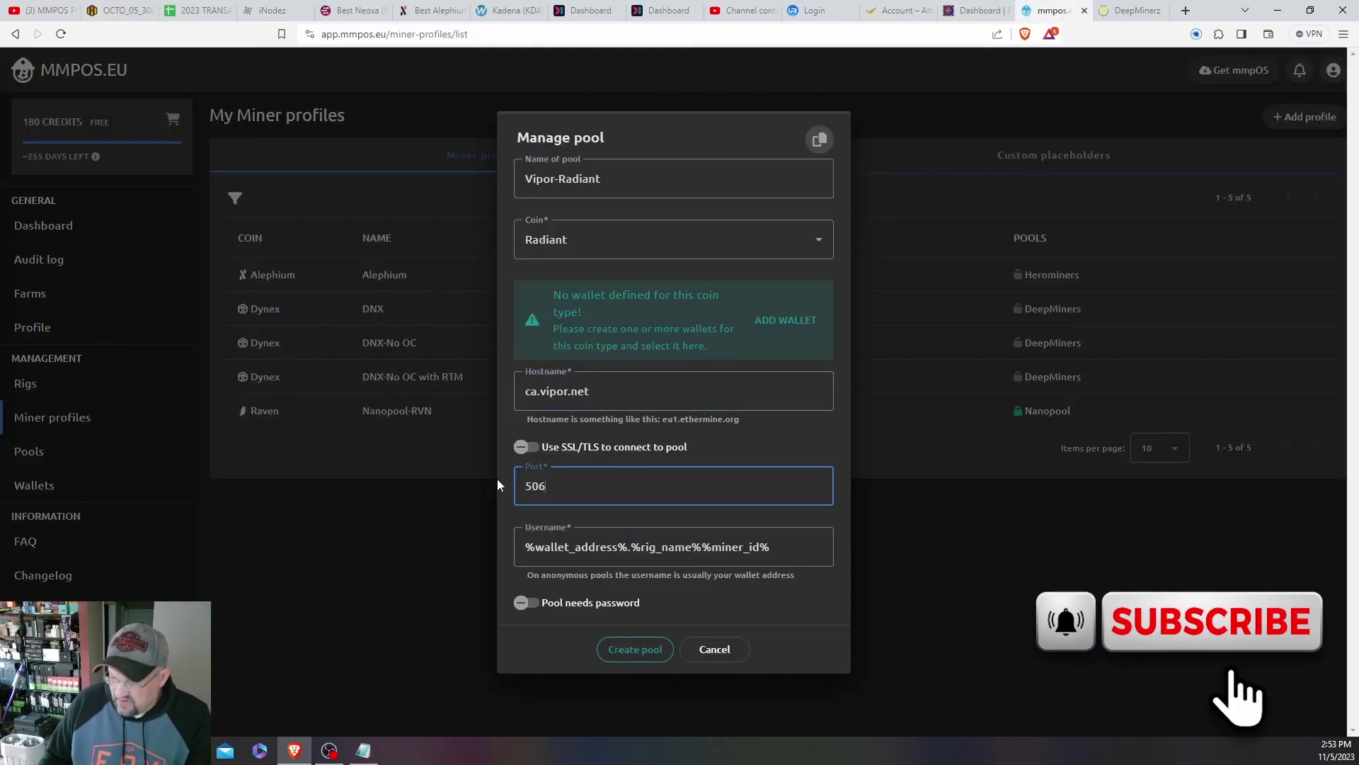
{"action": "type", "text": "7"}
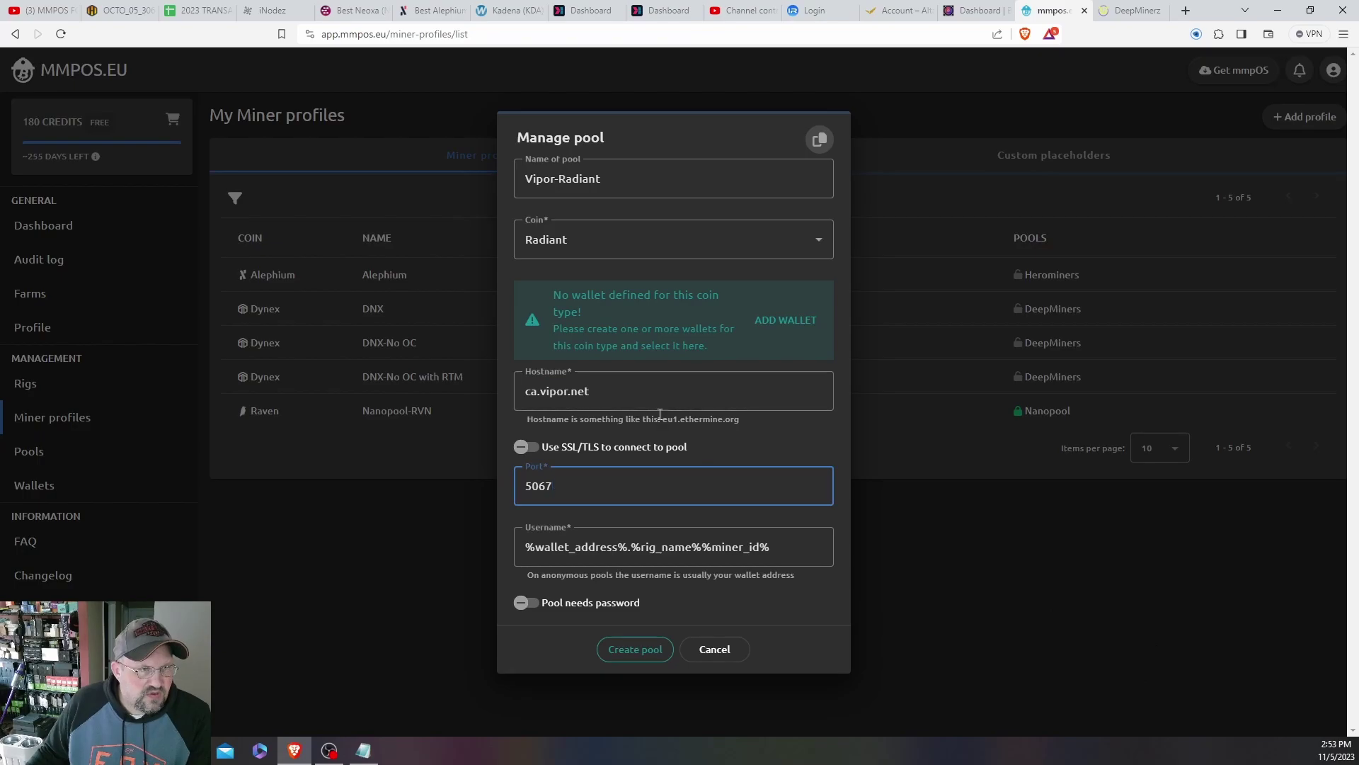
Step: Add a Radiant wallet for the pool and name it Radiant-Core
{"action": "left_click", "coordinate": [776, 319]}
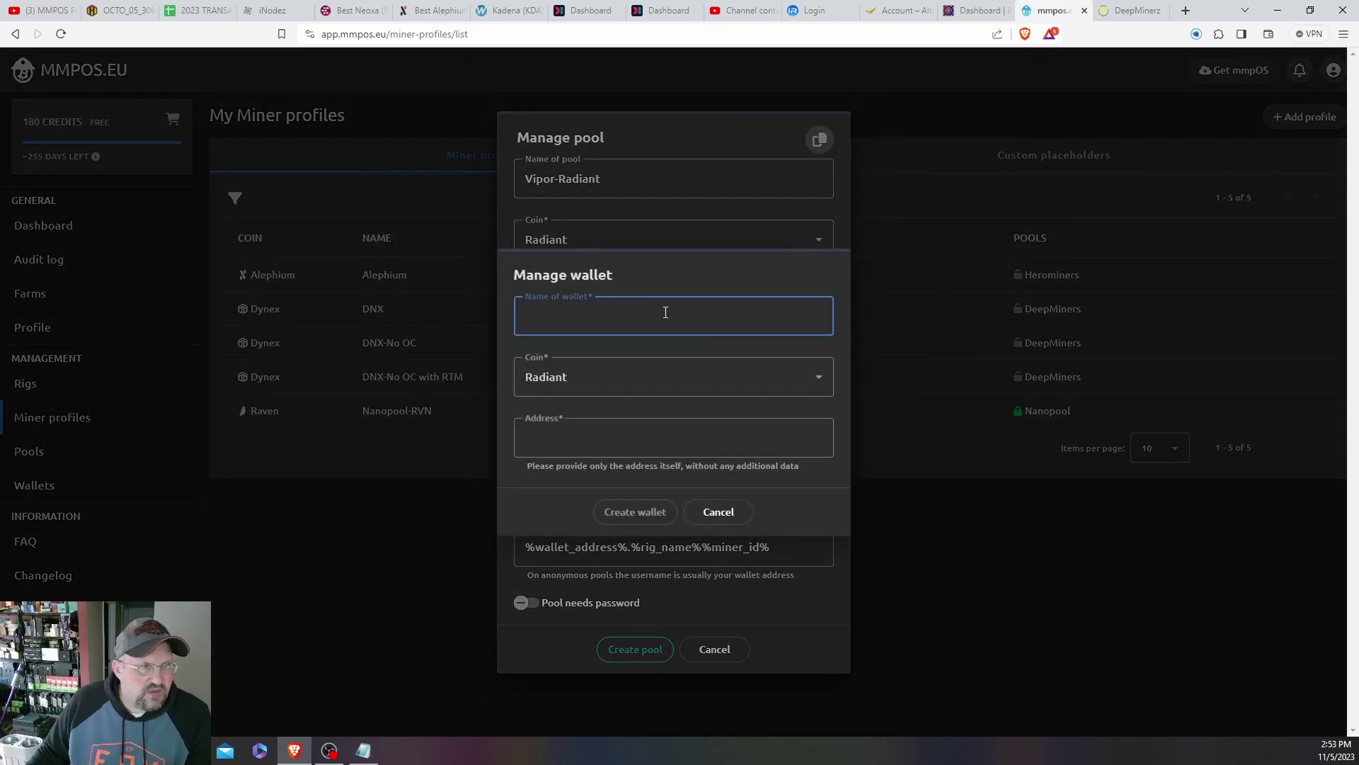
{"action": "type", "text": "Radiant-"}
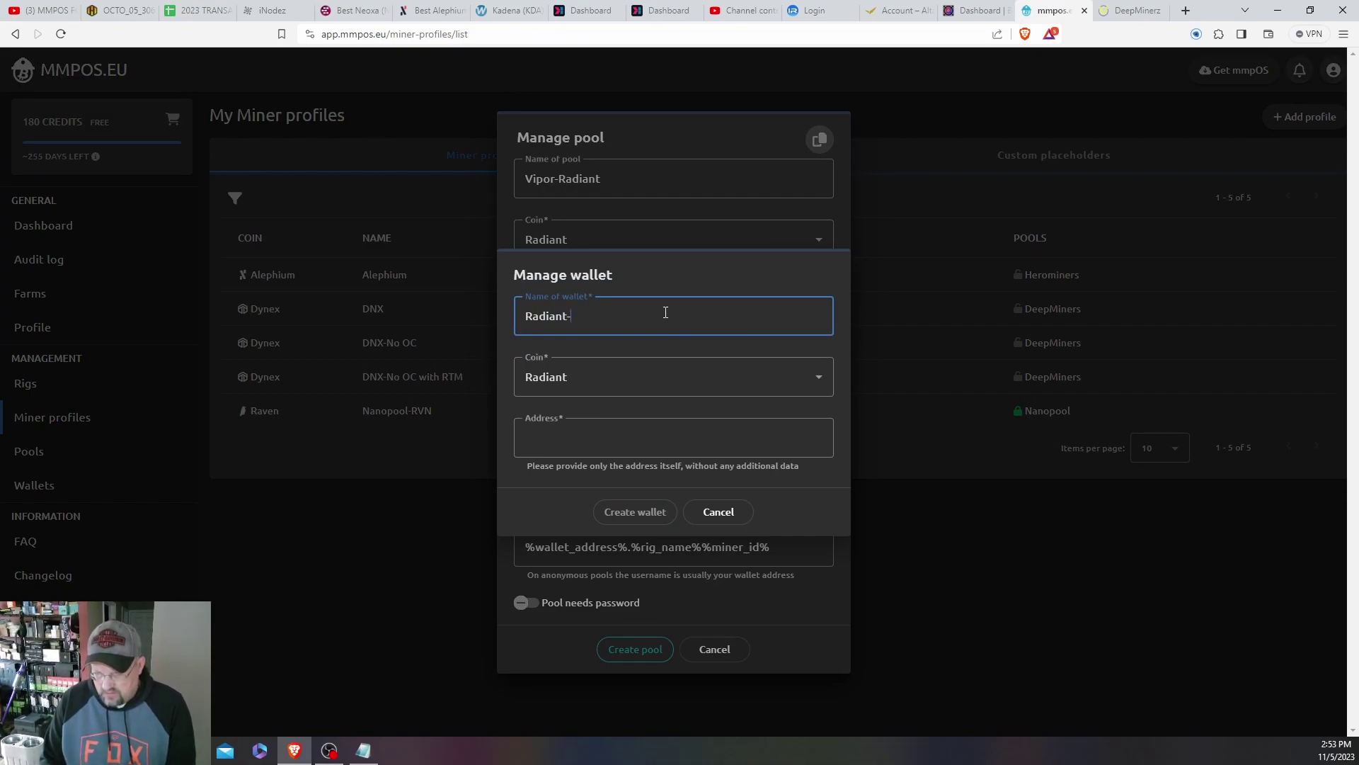
{"action": "type", "text": "Core"}
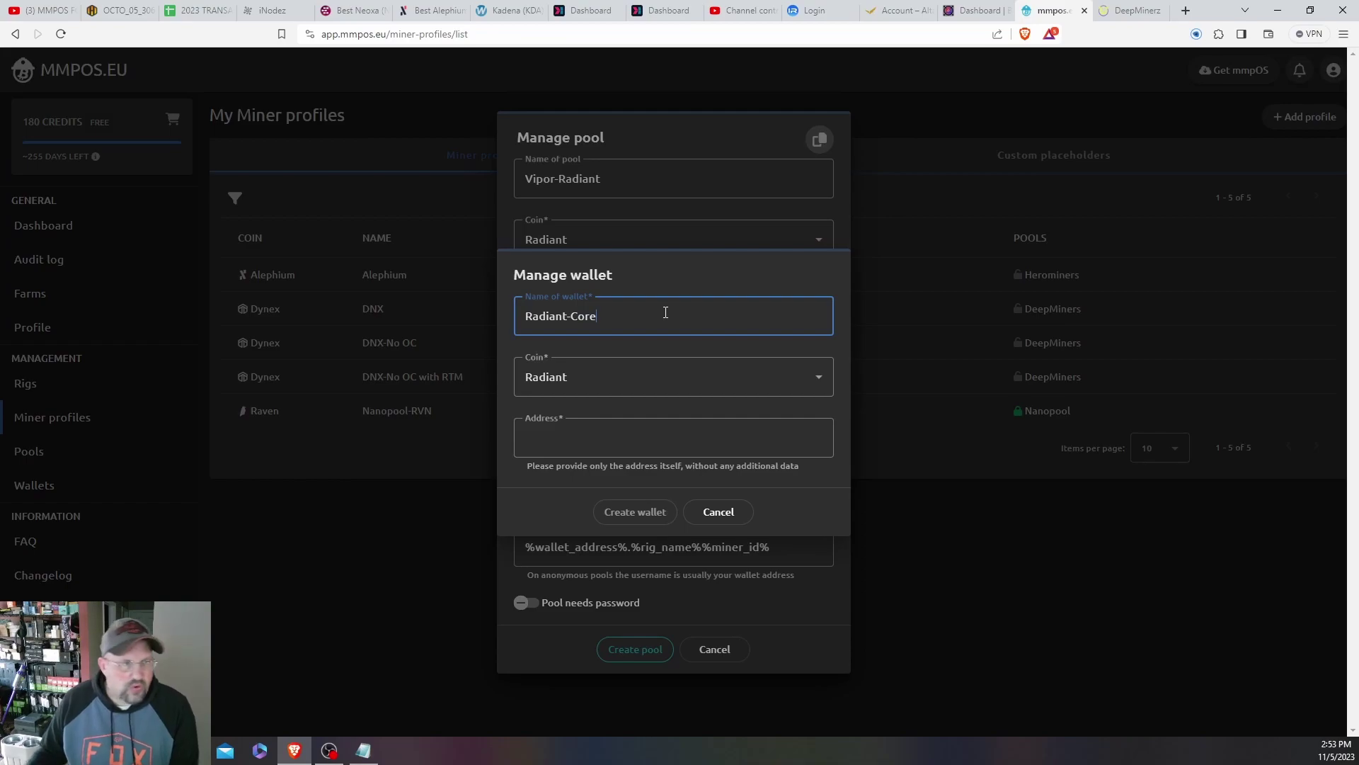
{"action": "left_click", "coordinate": [679, 435]}
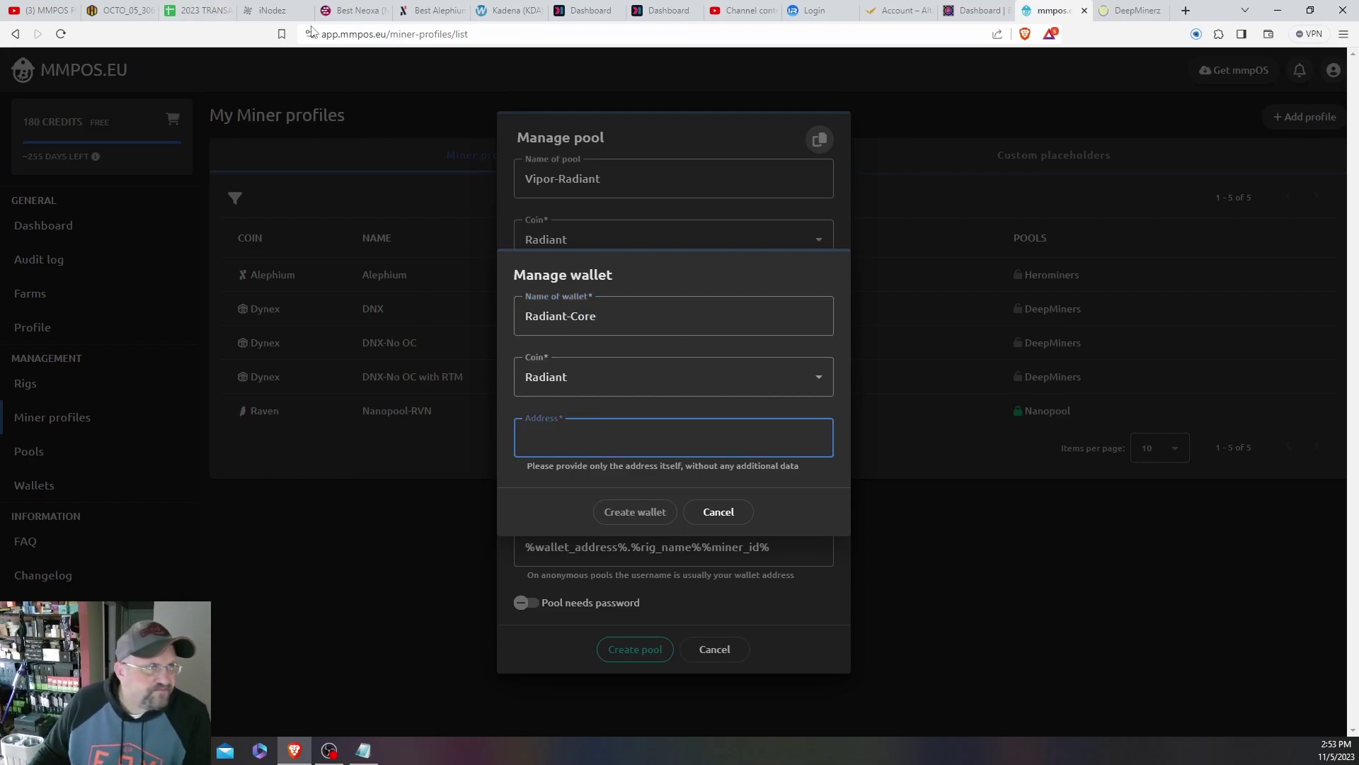
Step: Switch to Hive OS, leave the GMiner configuration without applying changes, and open the farm's wallets
{"action": "left_click", "coordinate": [124, 10]}
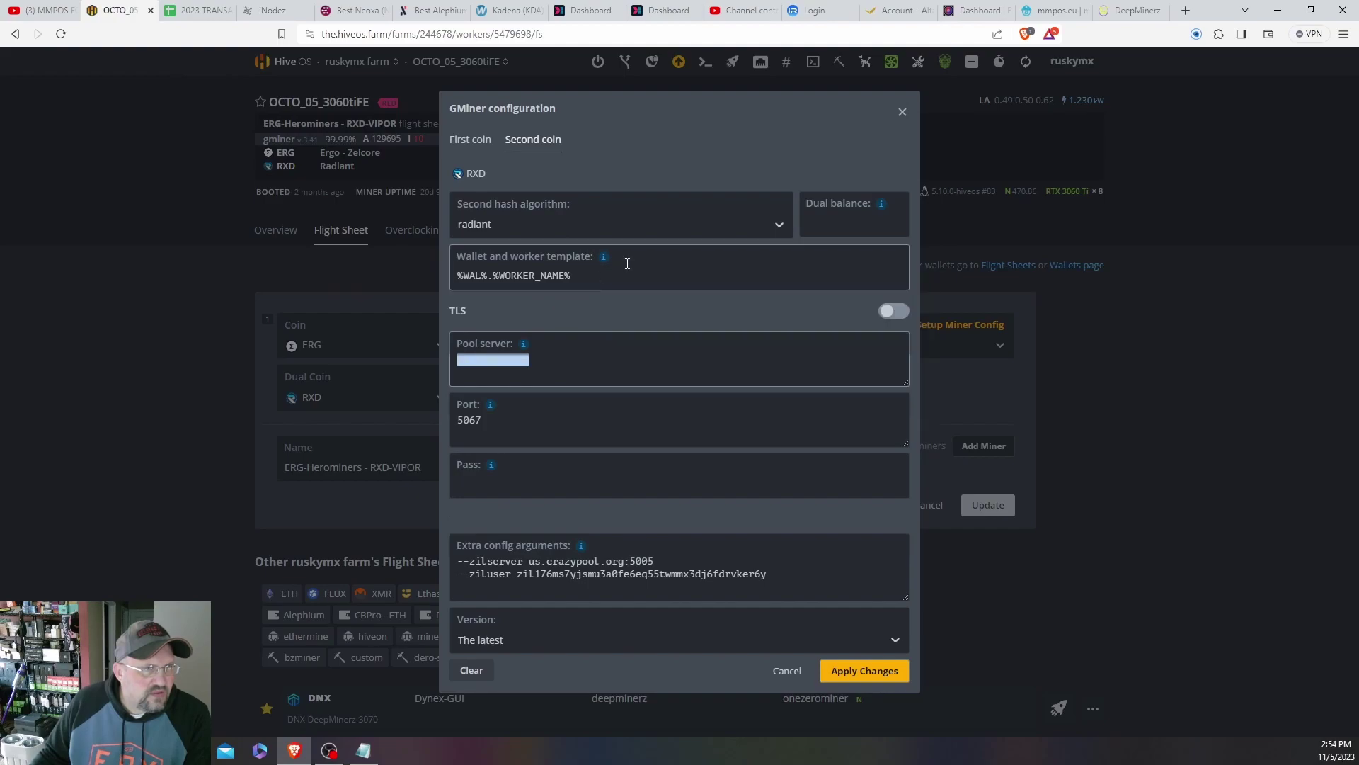
{"action": "left_click", "coordinate": [470, 141]}
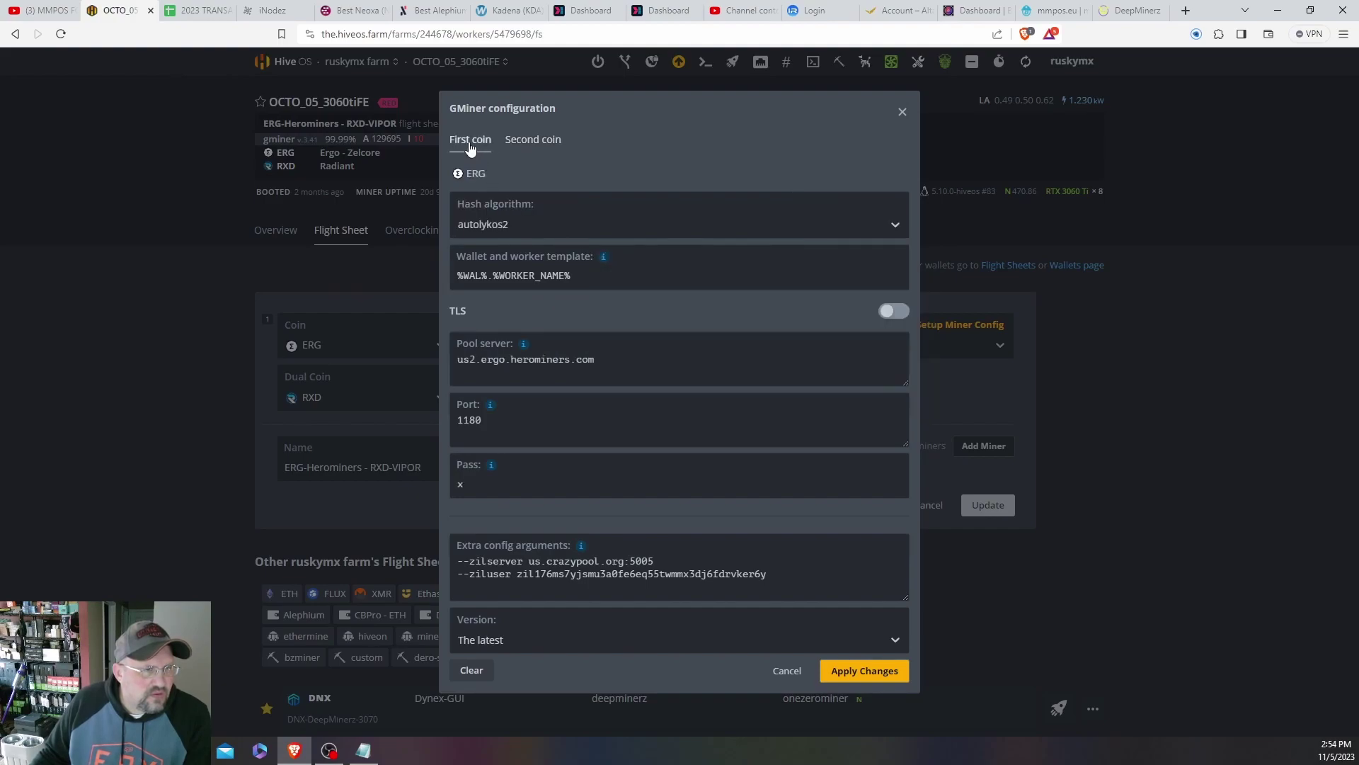
{"action": "left_click", "coordinate": [786, 673]}
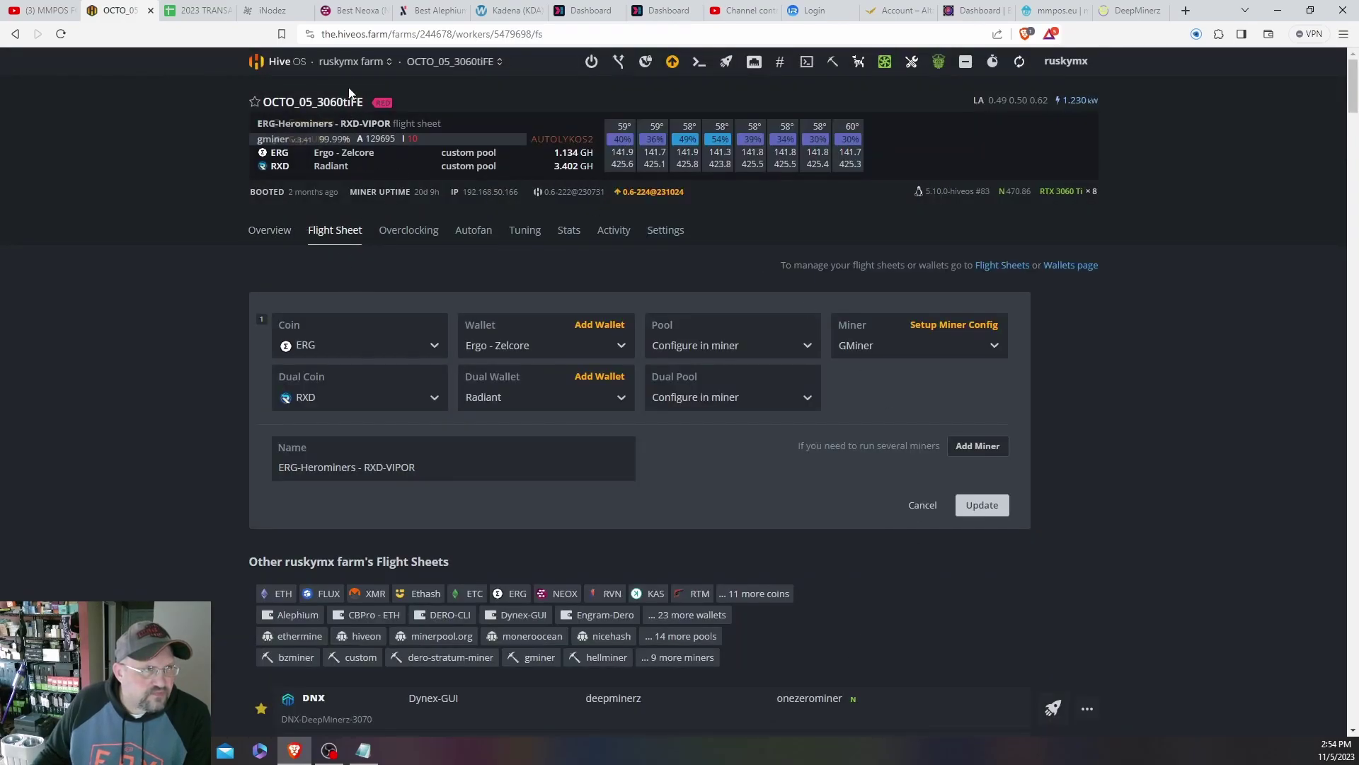
{"action": "left_click", "coordinate": [352, 62]}
{"action": "left_click", "coordinate": [377, 134]}
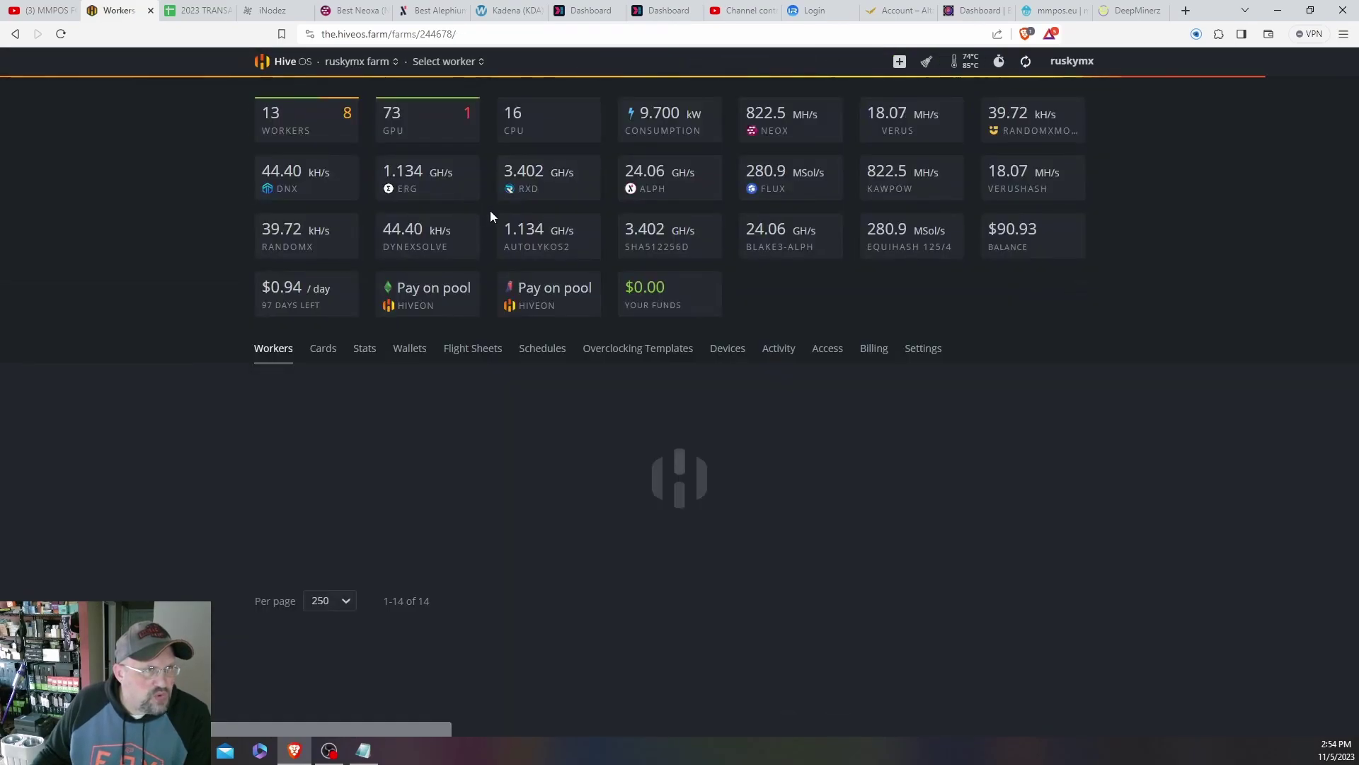
{"action": "left_click", "coordinate": [407, 353]}
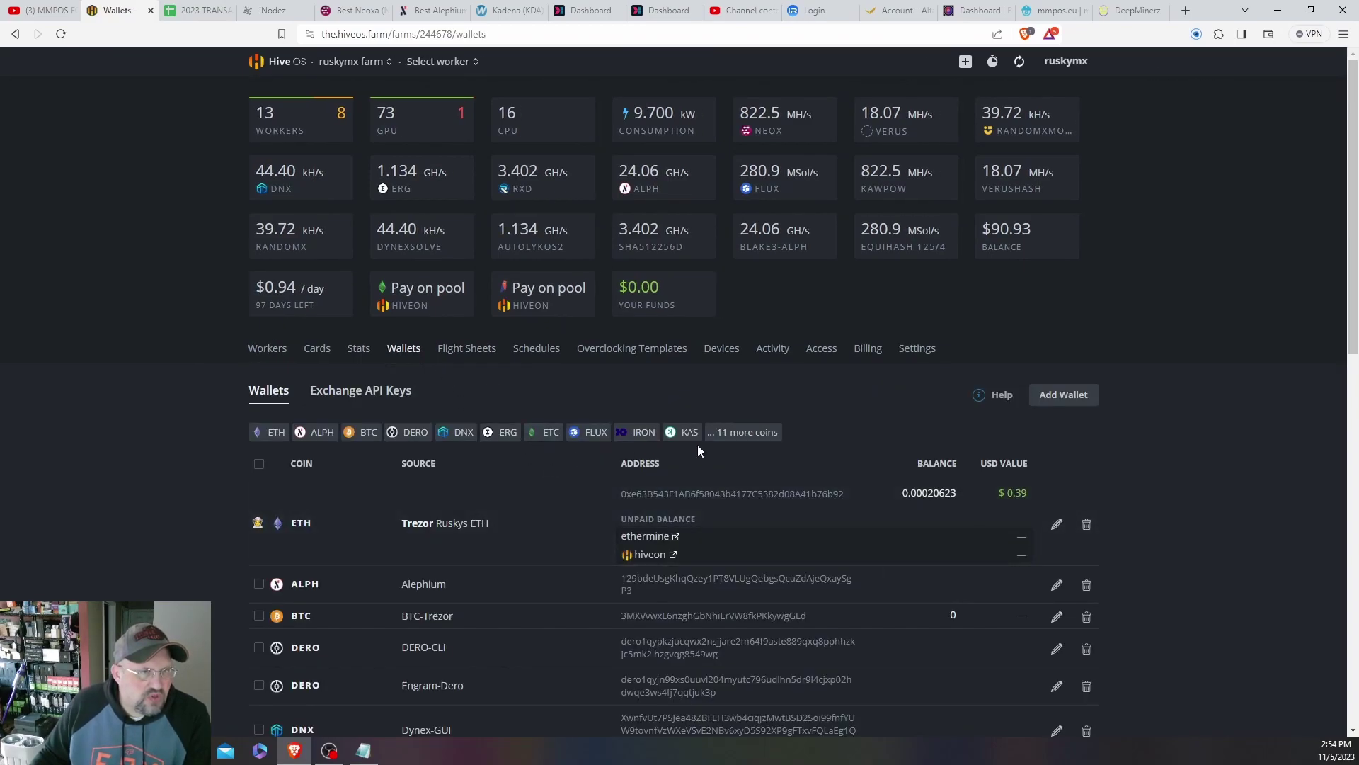
Step: Filter the farm's wallets by RXD and copy the Radiant wallet address
{"action": "left_click", "coordinate": [726, 434]}
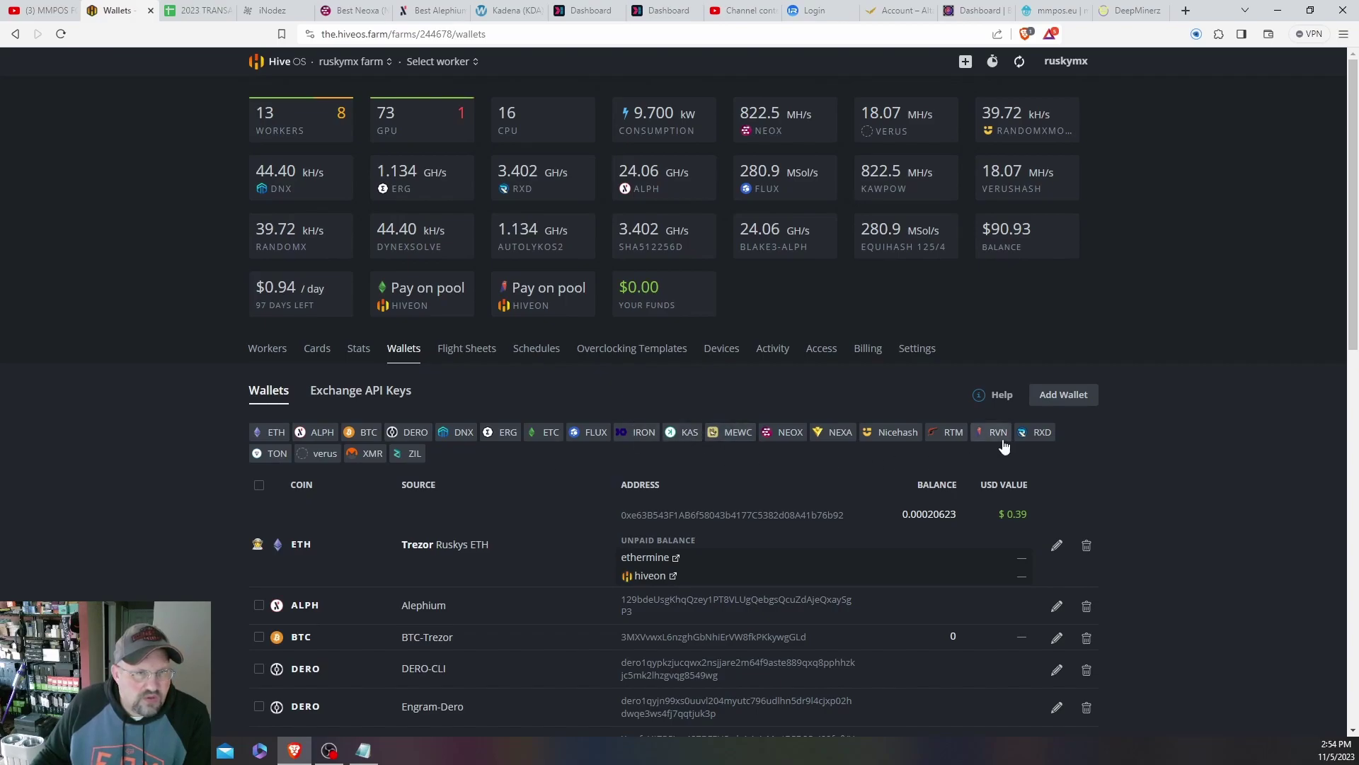
{"action": "left_click", "coordinate": [1038, 432]}
{"action": "double_click", "coordinate": [664, 523]}
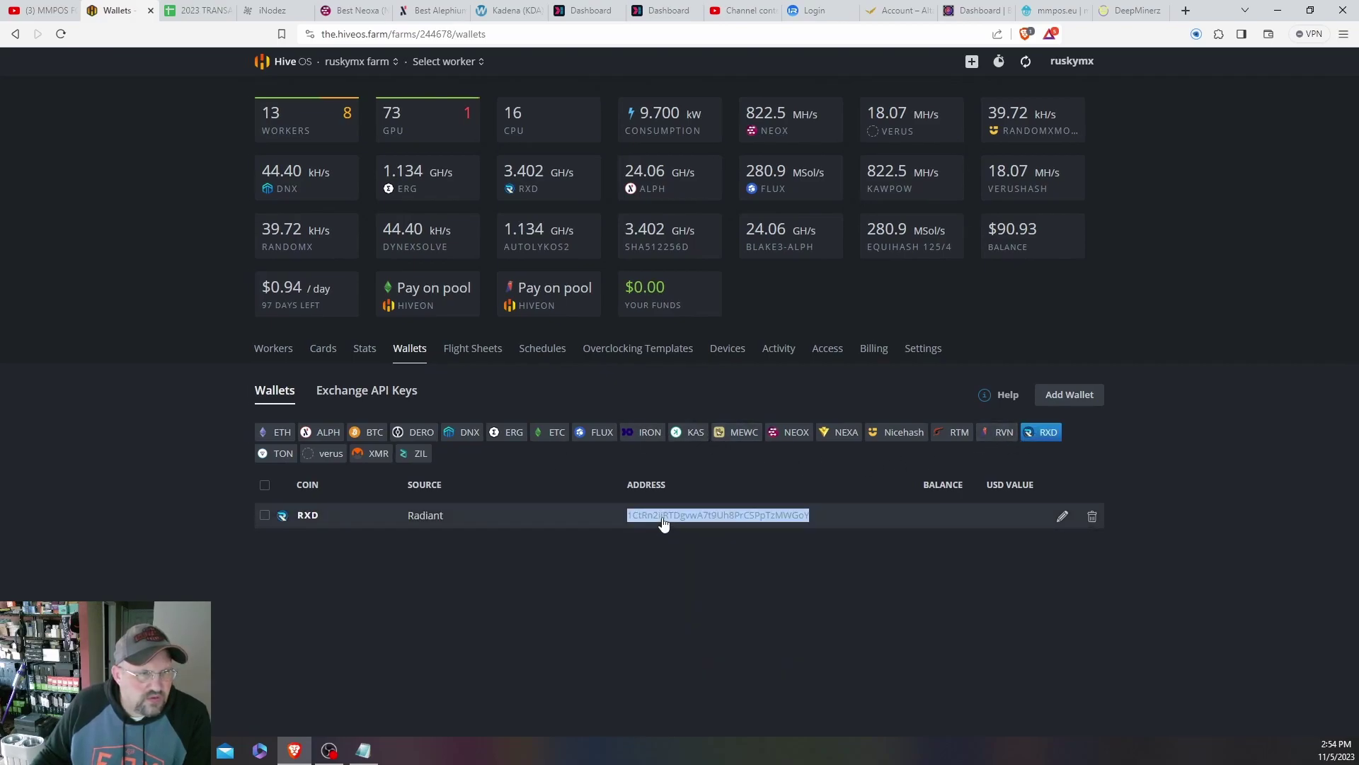
{"action": "right_click", "coordinate": [663, 522]}
{"action": "left_click", "coordinate": [691, 525]}
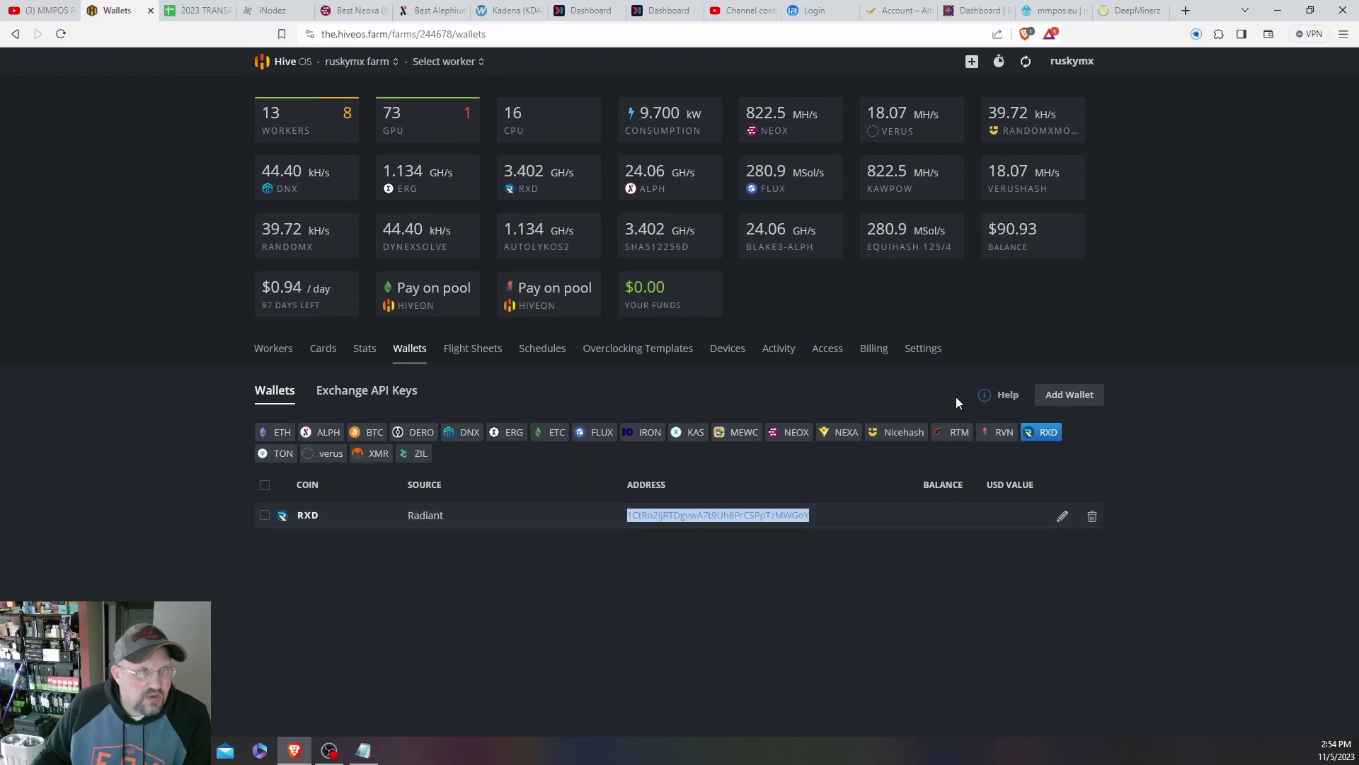
Step: Switch back to mmpOS, paste the copied wallet address into the Radiant-Core wallet, and create the wallet
{"action": "left_click", "coordinate": [1049, 11]}
{"action": "left_click", "coordinate": [545, 423]}
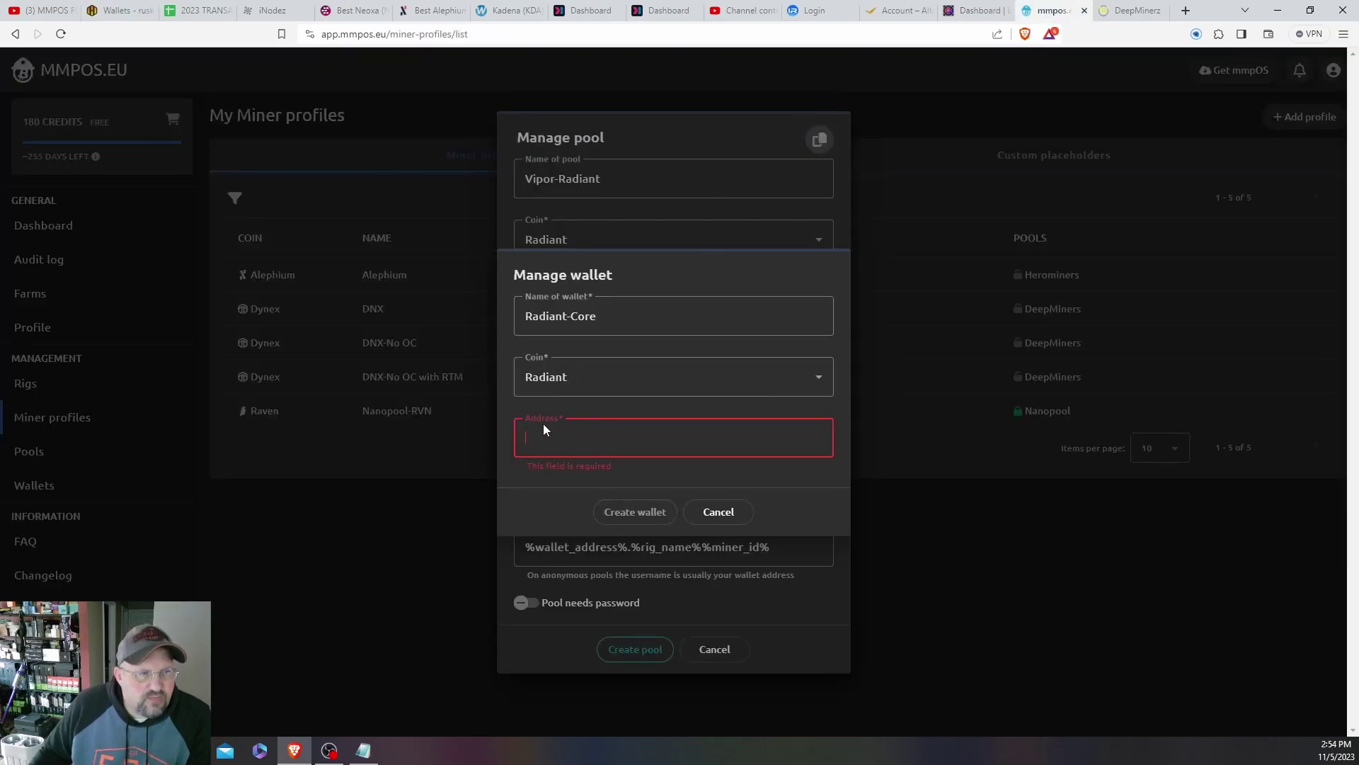
{"action": "right_click", "coordinate": [538, 443]}
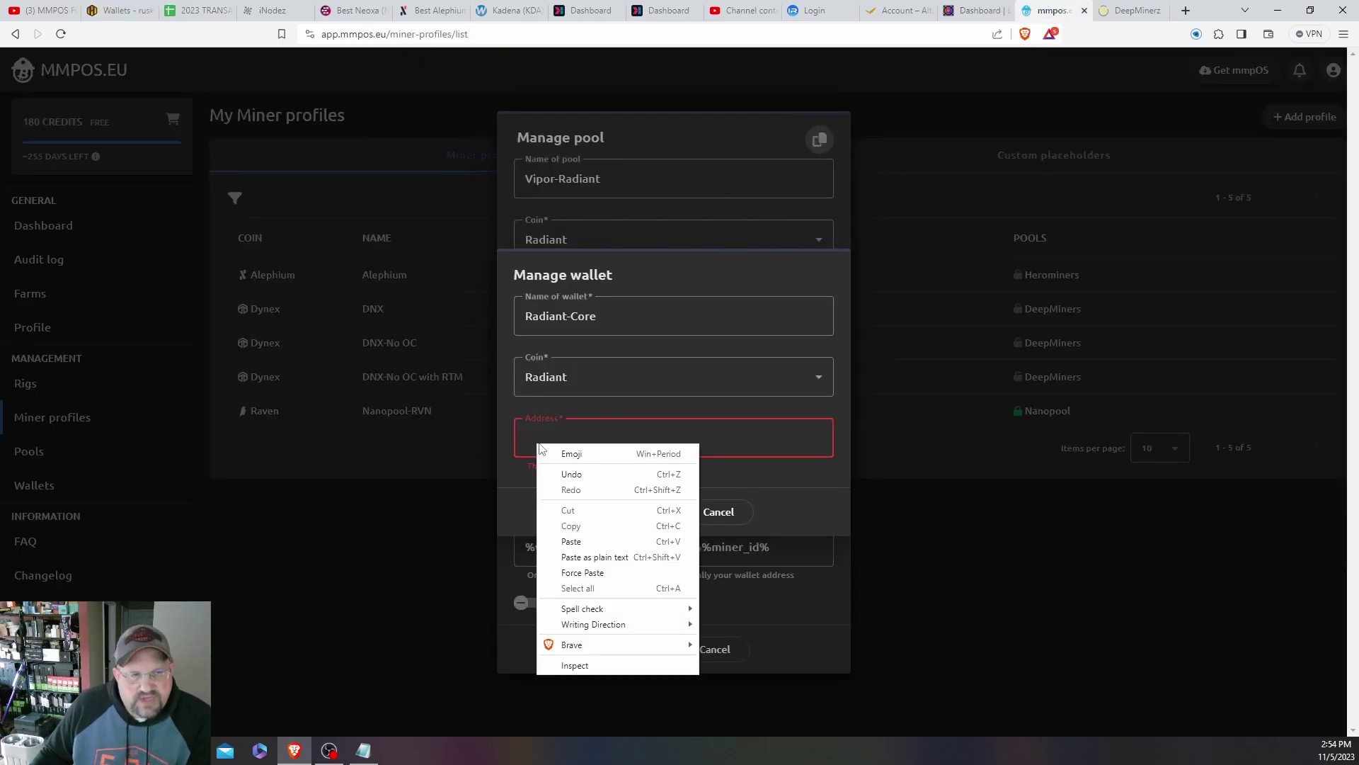
{"action": "left_click", "coordinate": [589, 536]}
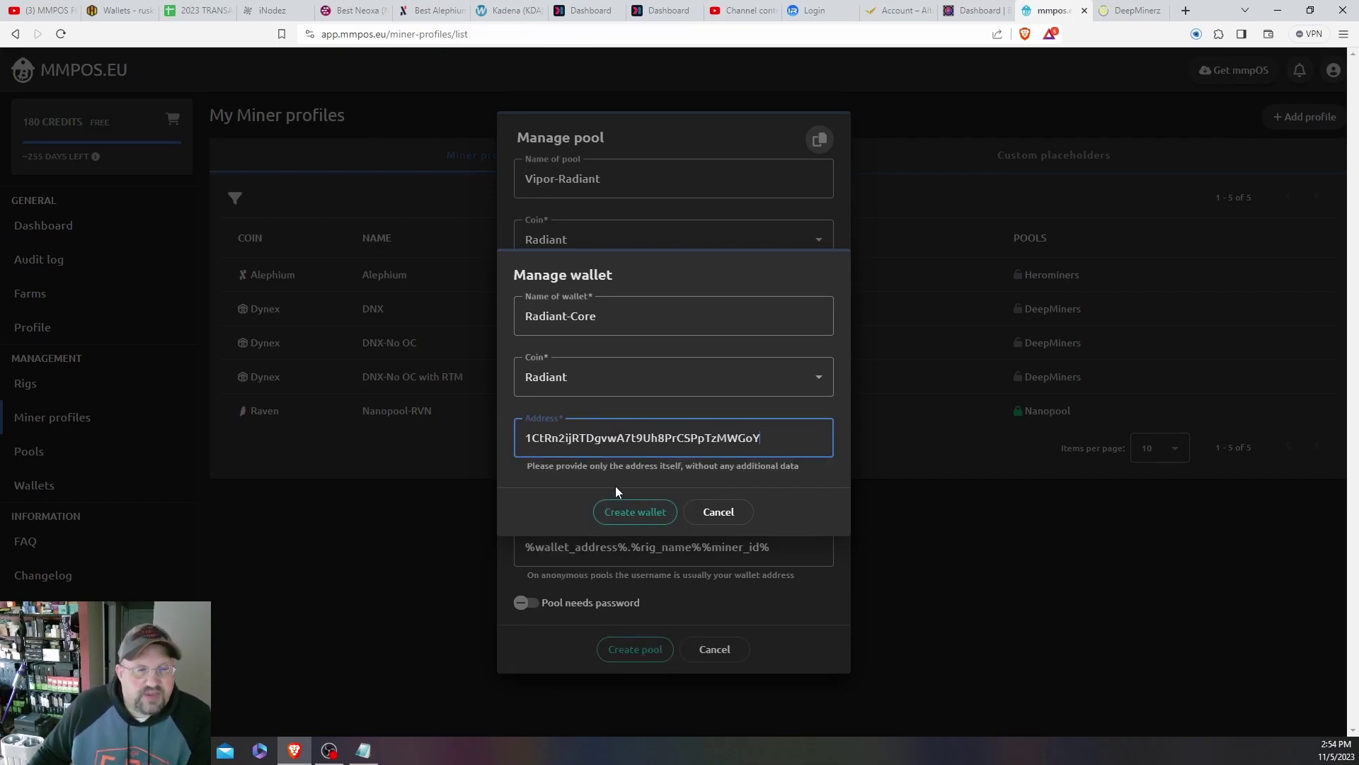
{"action": "left_click", "coordinate": [639, 516]}
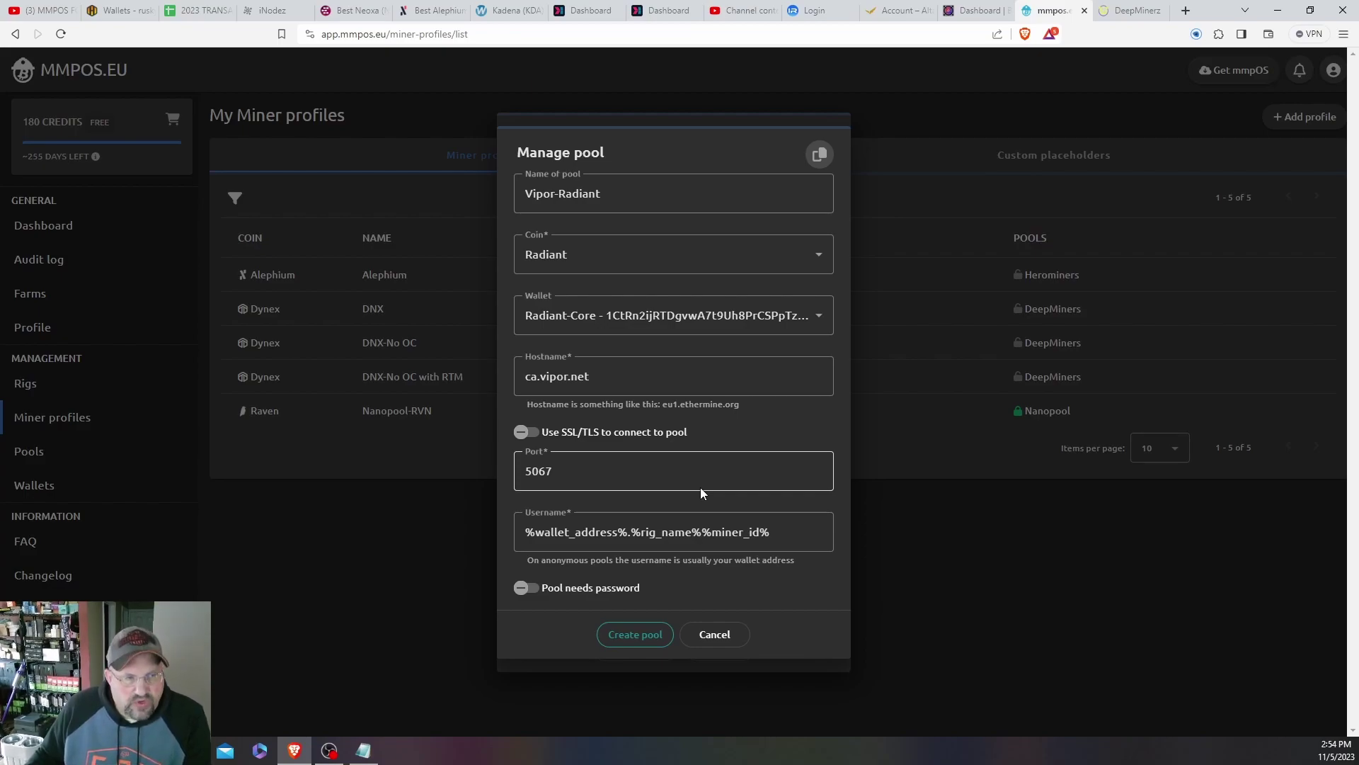
Step: Create the Vipor-Radiant pool and the radiant miner profile that uses it
{"action": "left_click", "coordinate": [654, 635]}
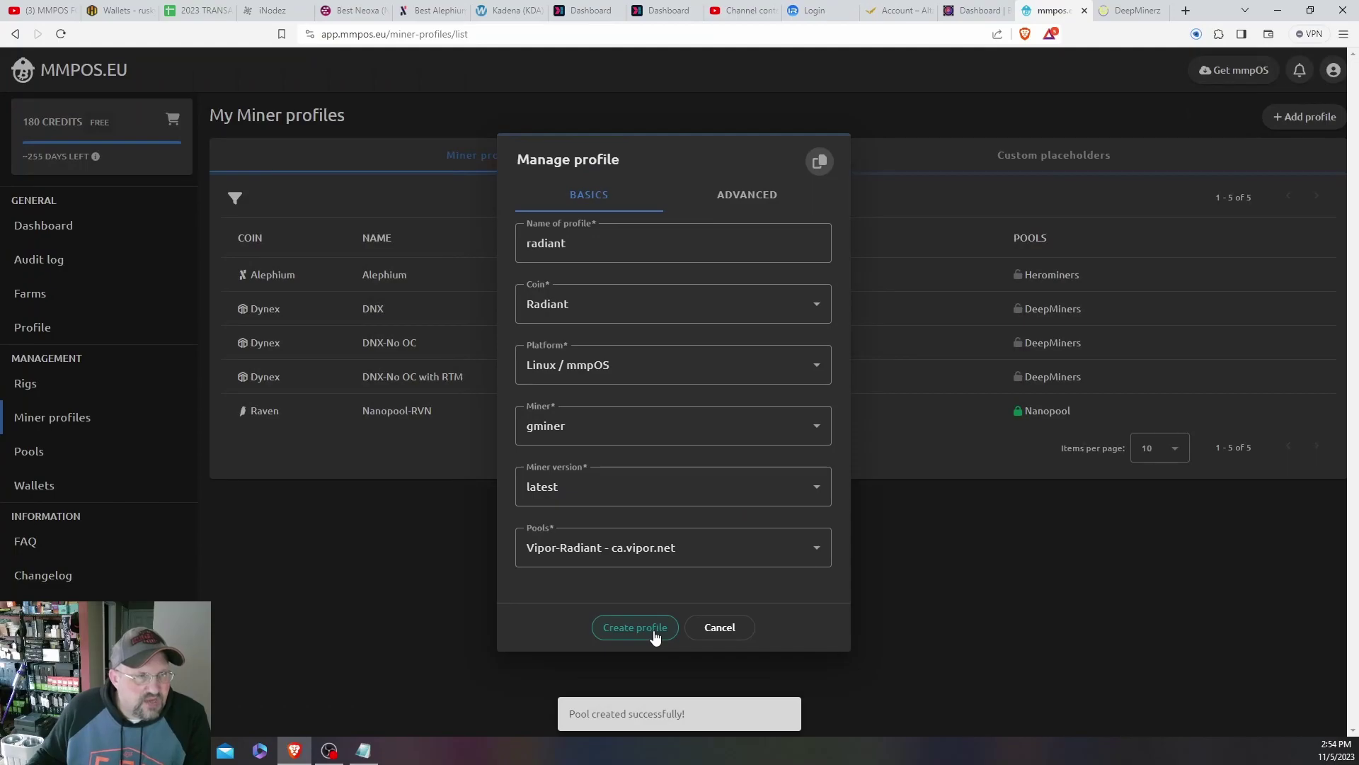
{"action": "left_click", "coordinate": [609, 627]}
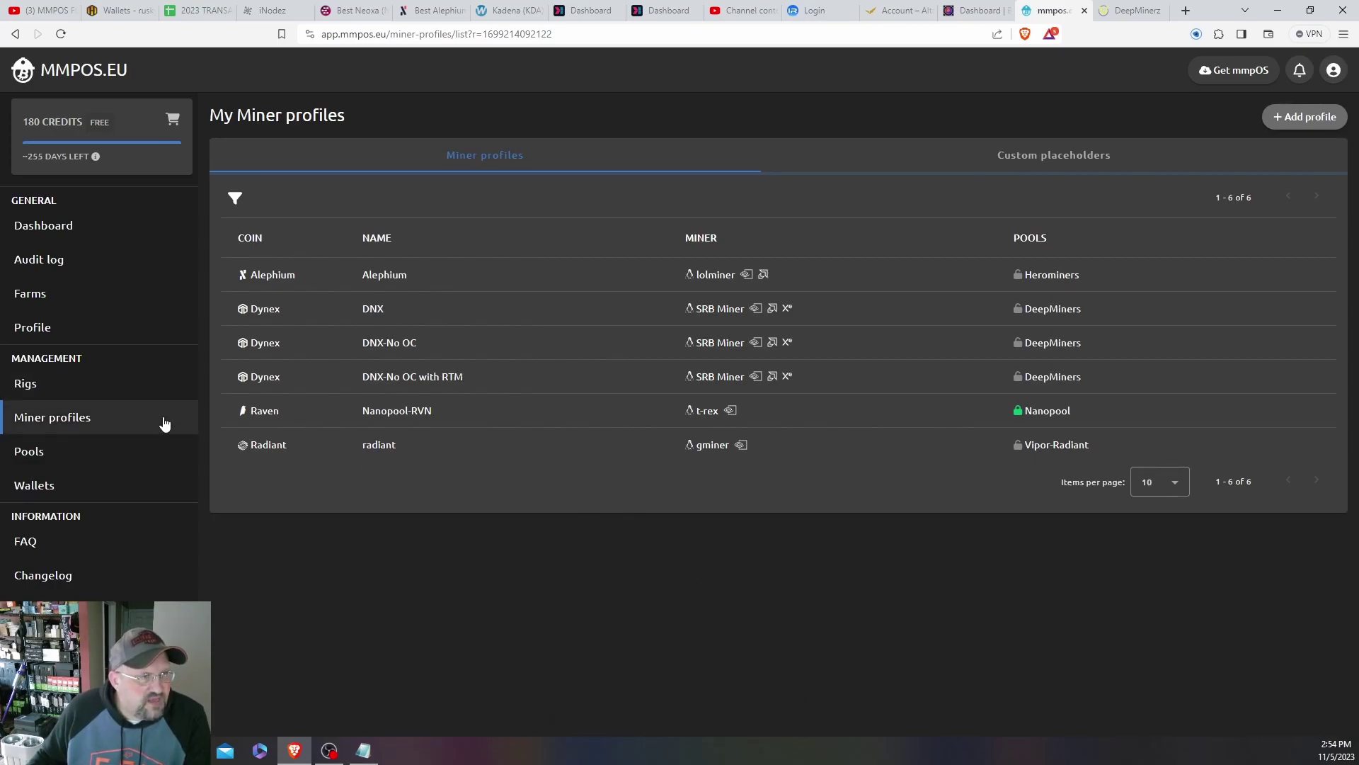
Step: Open the 6x2070 rig and bring up its miner profile switching options
{"action": "left_click", "coordinate": [110, 391]}
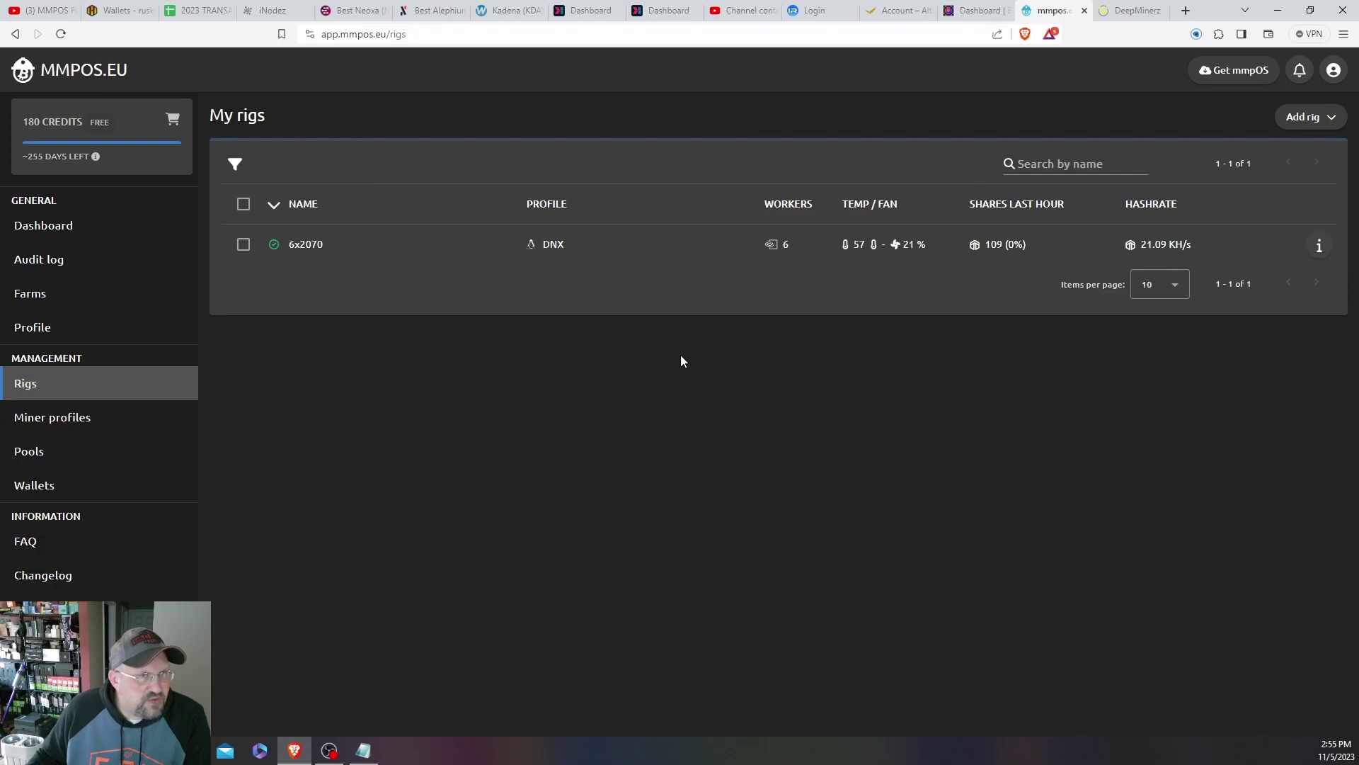
{"action": "left_click", "coordinate": [375, 252]}
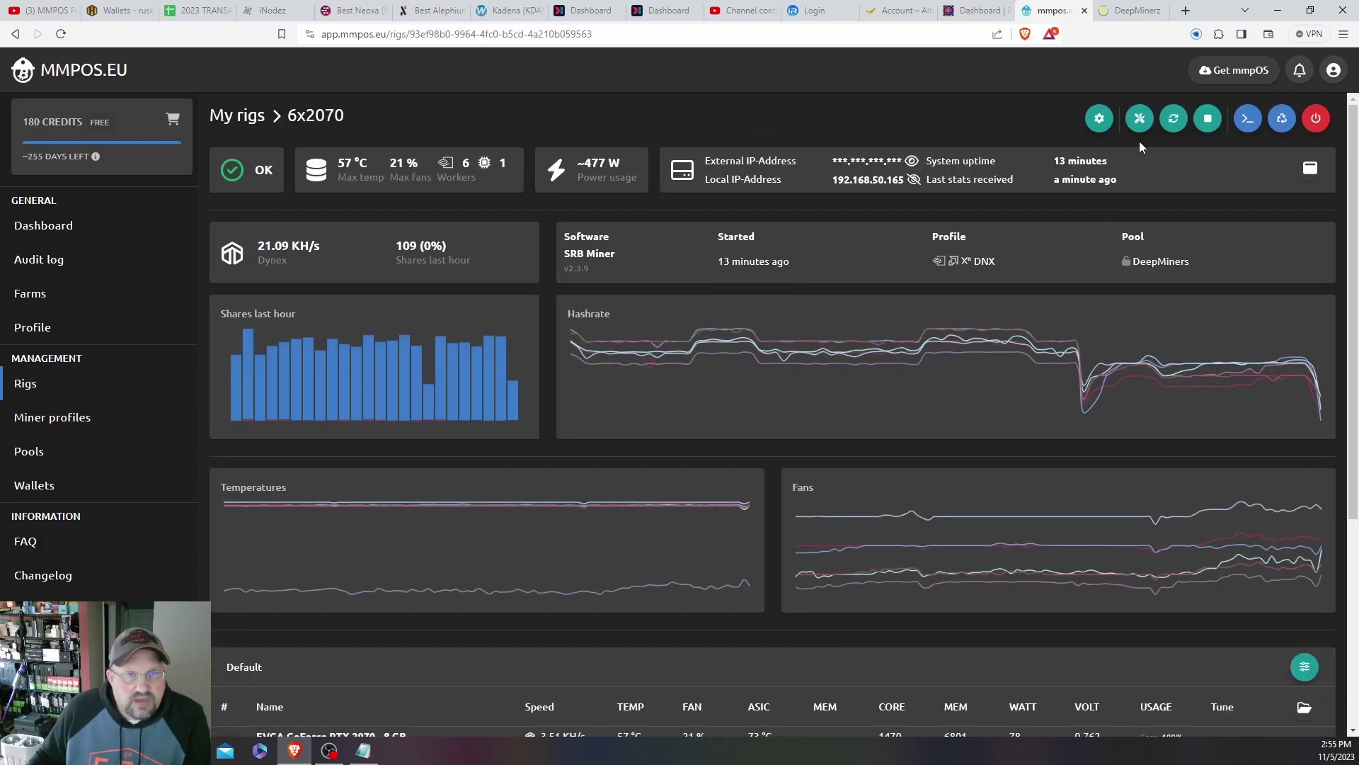
{"action": "left_click", "coordinate": [1139, 120]}
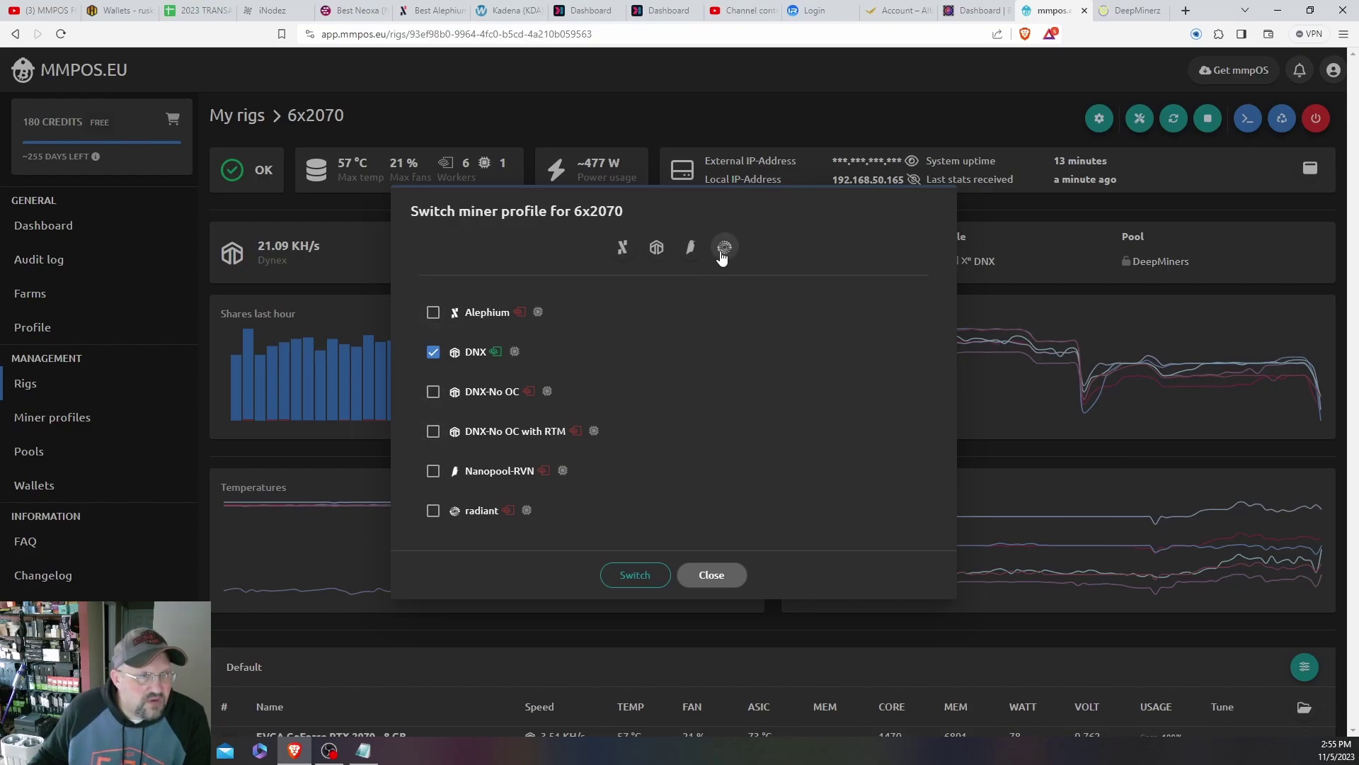
Step: Filter the 6x2070 rig's switchable miner profiles by the Raven, Dynex, Alephium and Radiant coins
{"action": "left_click", "coordinate": [691, 248]}
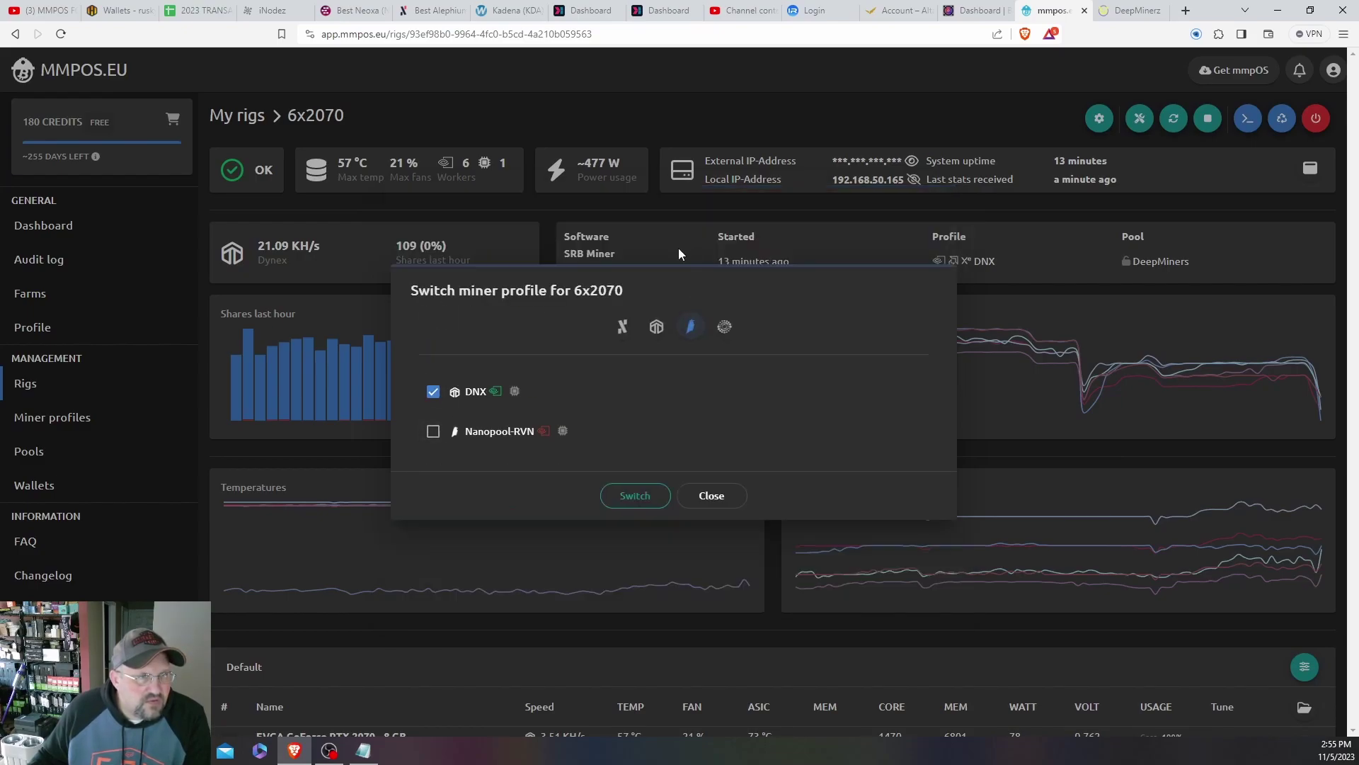
{"action": "left_click", "coordinate": [655, 329]}
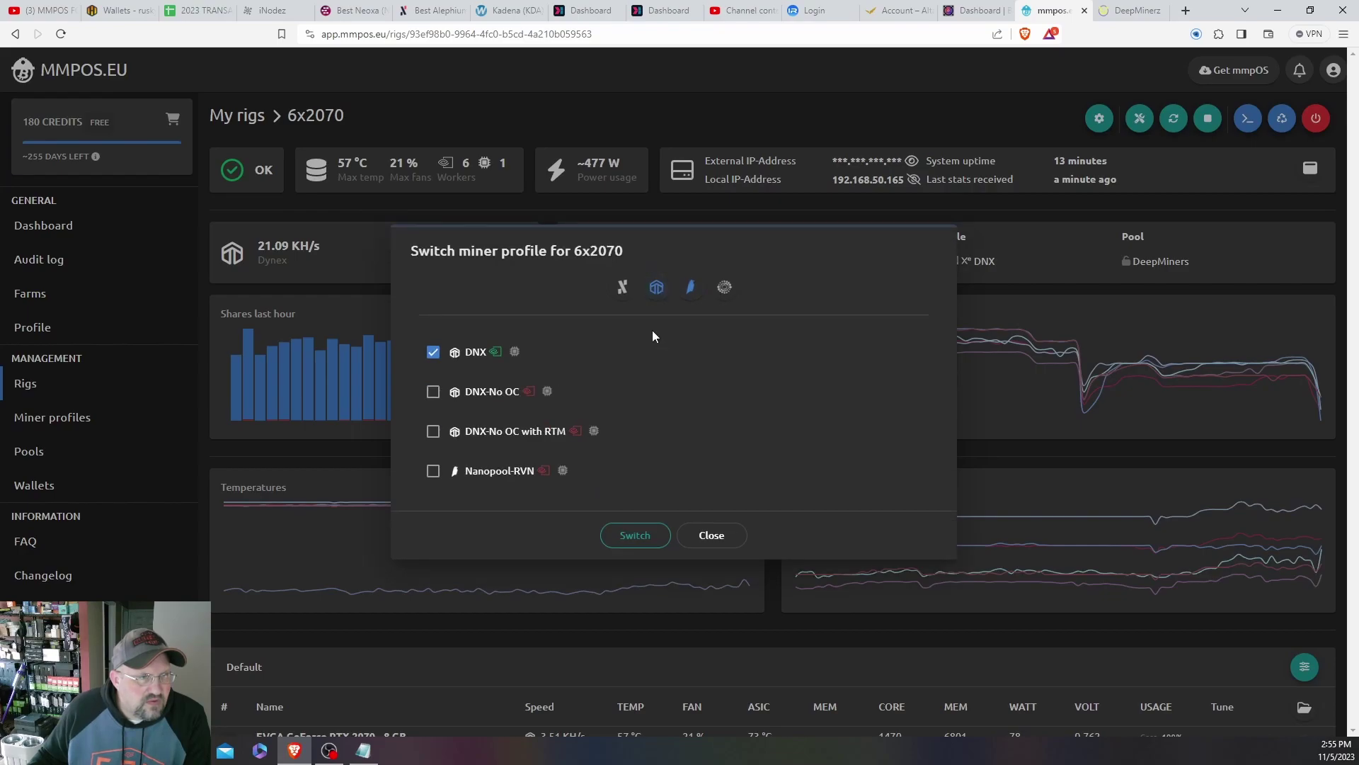
{"action": "left_click", "coordinate": [624, 287]}
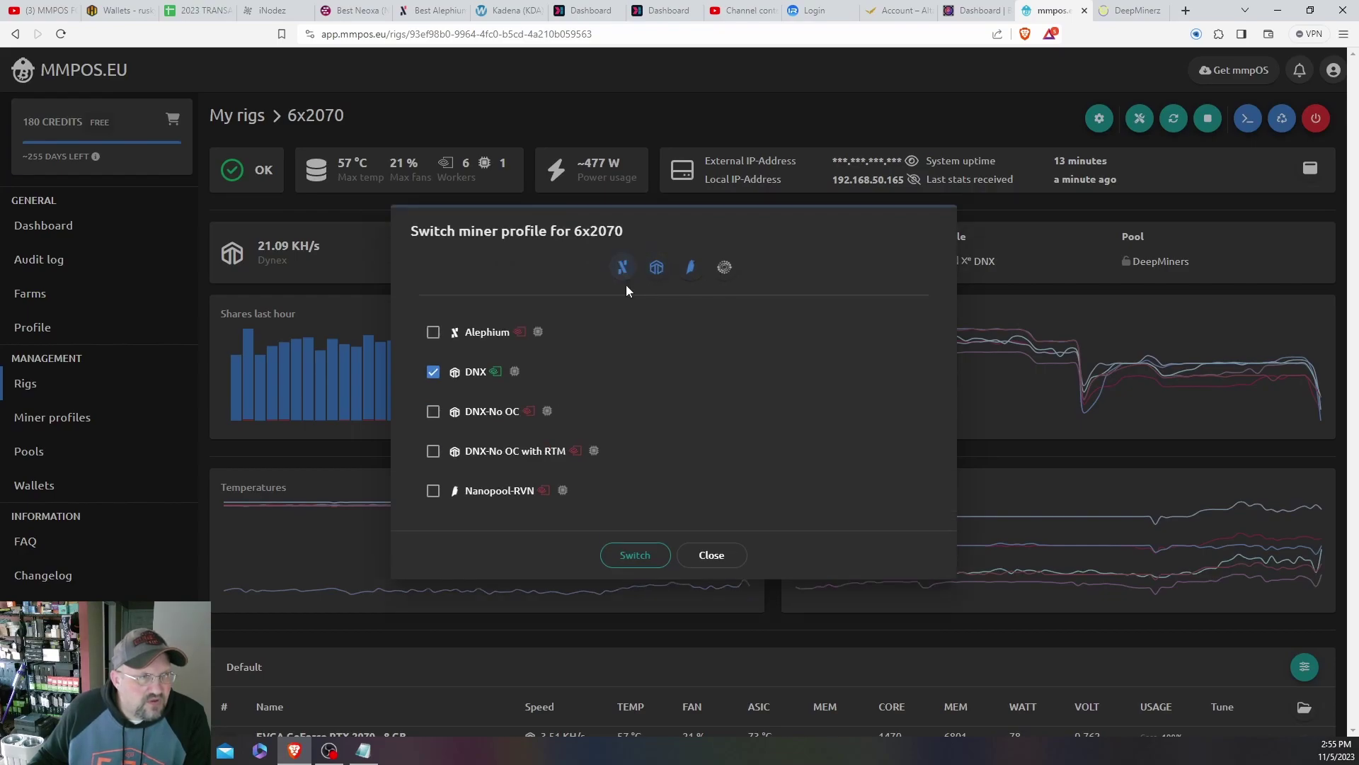
{"action": "left_click", "coordinate": [724, 267]}
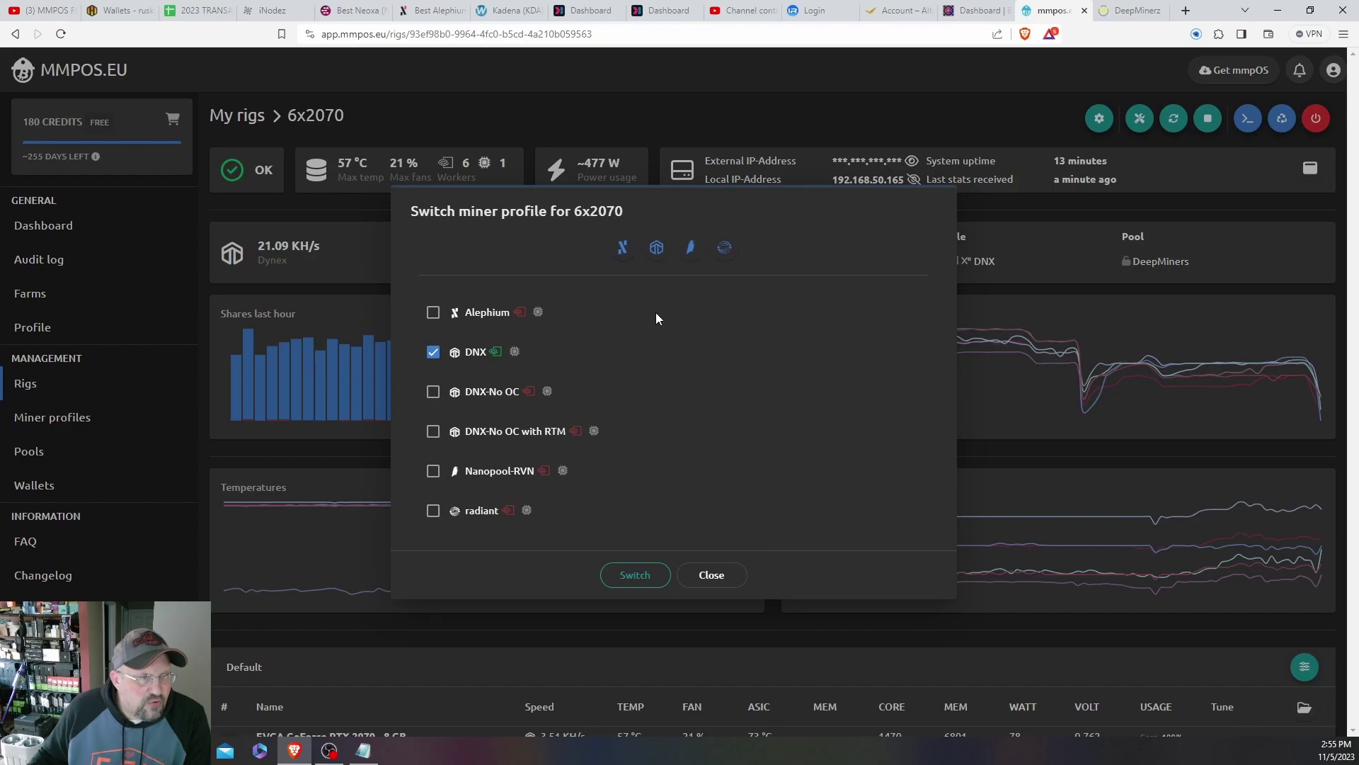
Step: Try selecting the radiant profile in place of DNX, restore the DNX selection, and close the profile options without switching
{"action": "left_click", "coordinate": [433, 354]}
{"action": "left_click", "coordinate": [433, 510]}
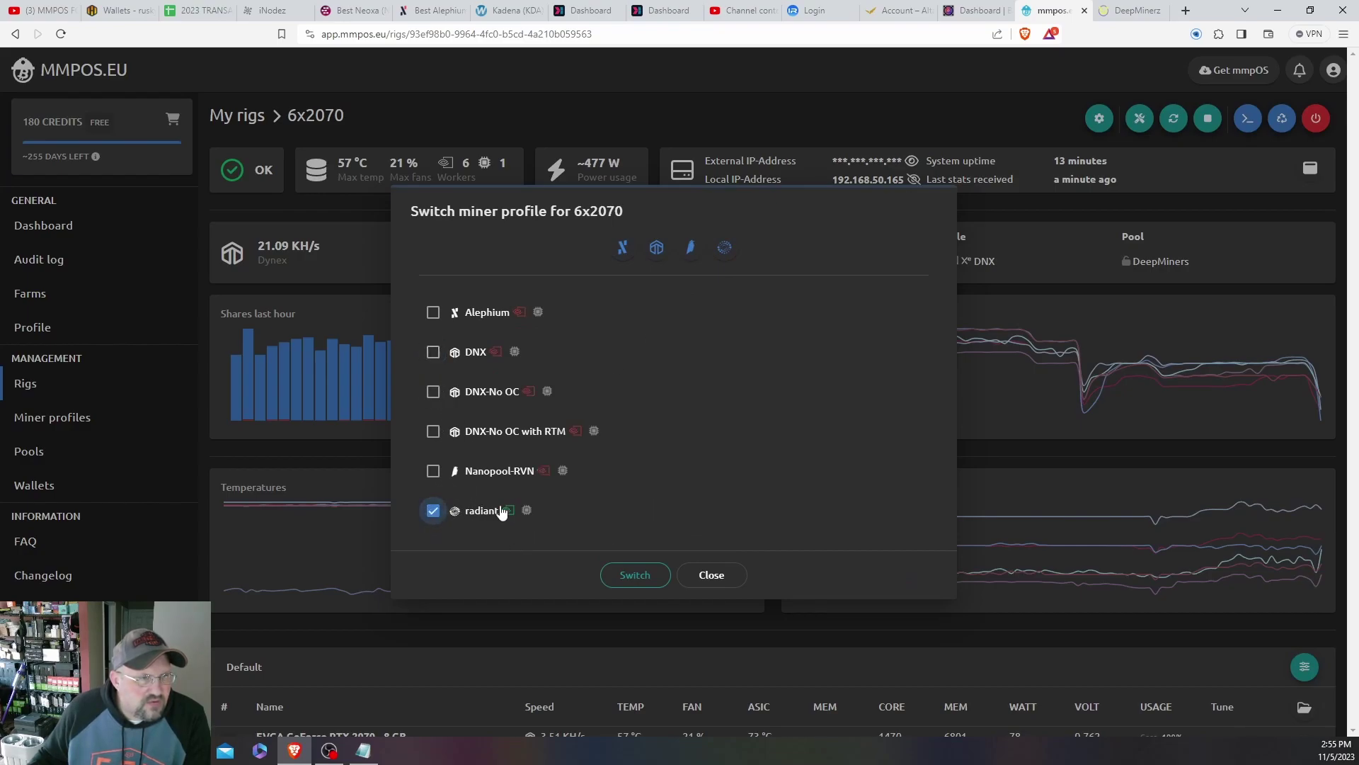
{"action": "left_click", "coordinate": [434, 352]}
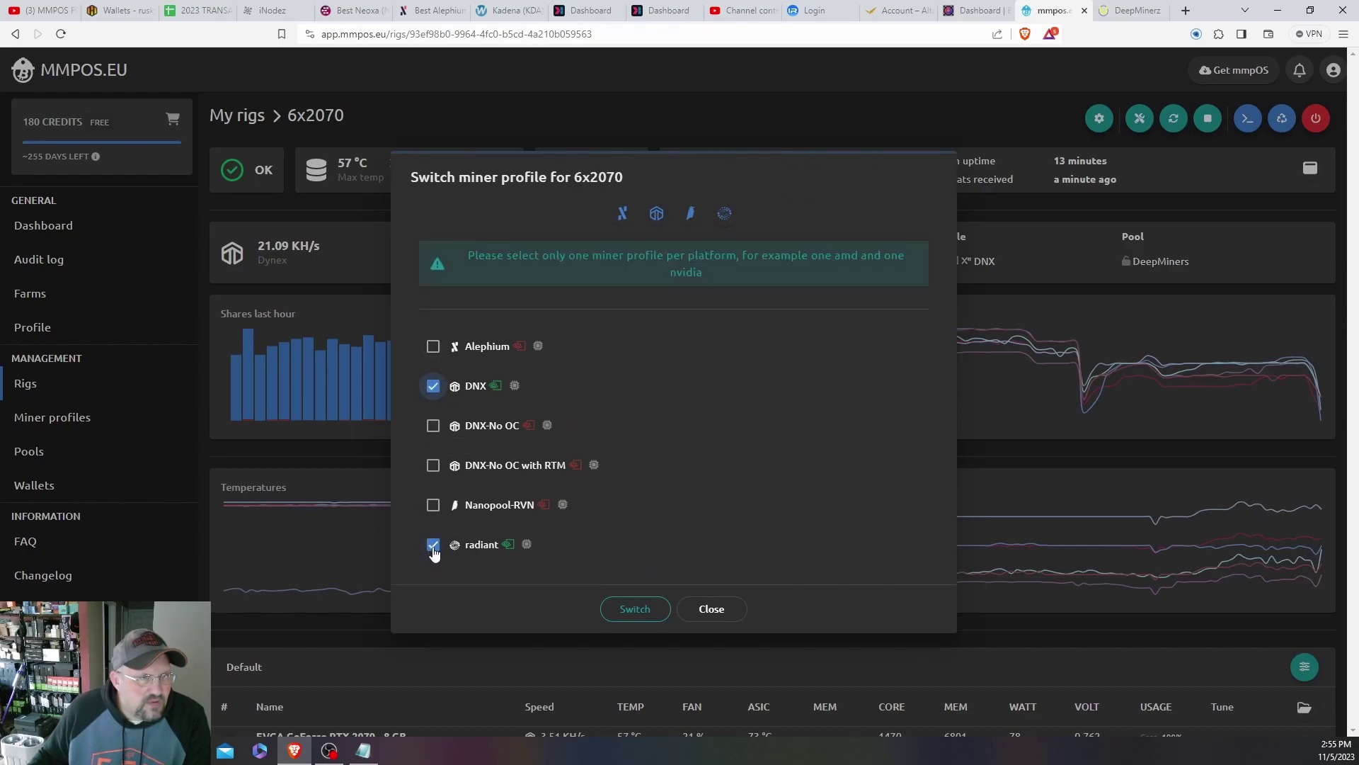
{"action": "left_click", "coordinate": [433, 550]}
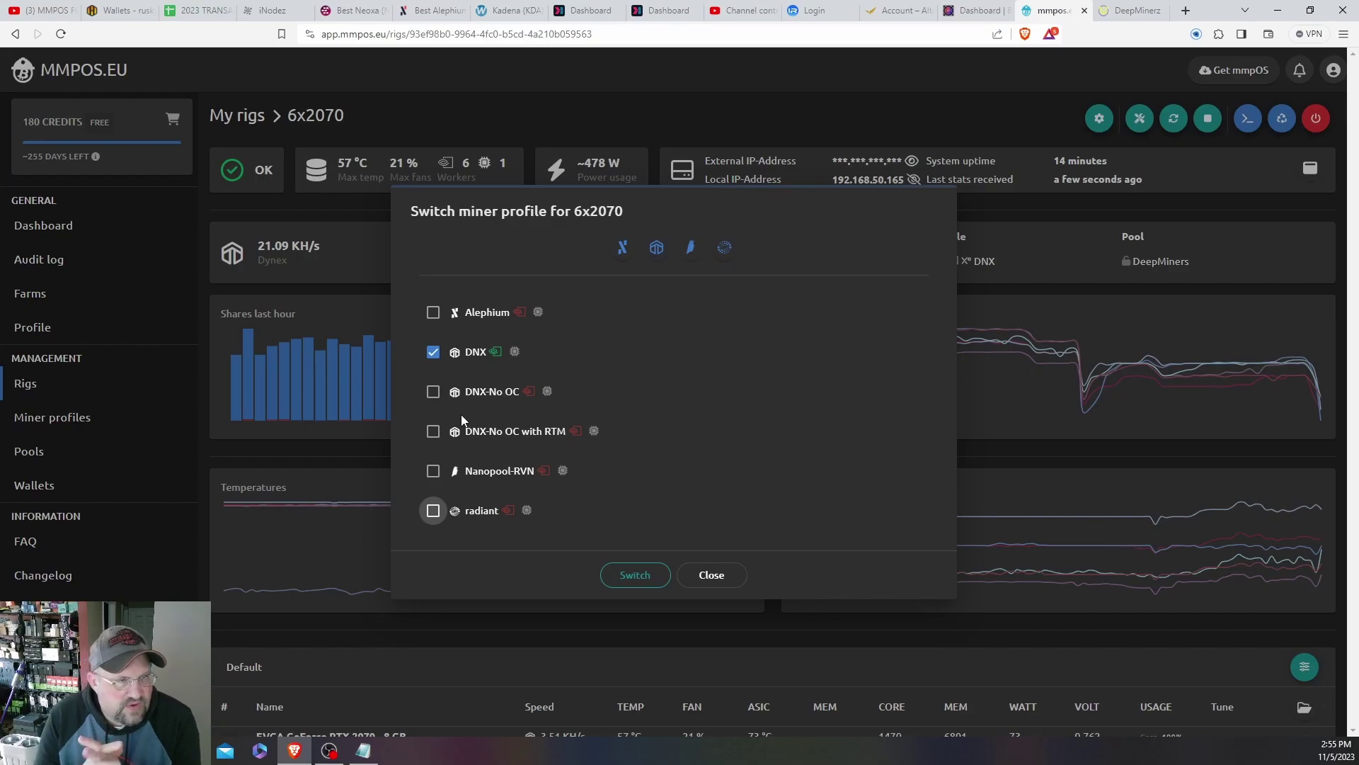
{"action": "left_click", "coordinate": [710, 574]}
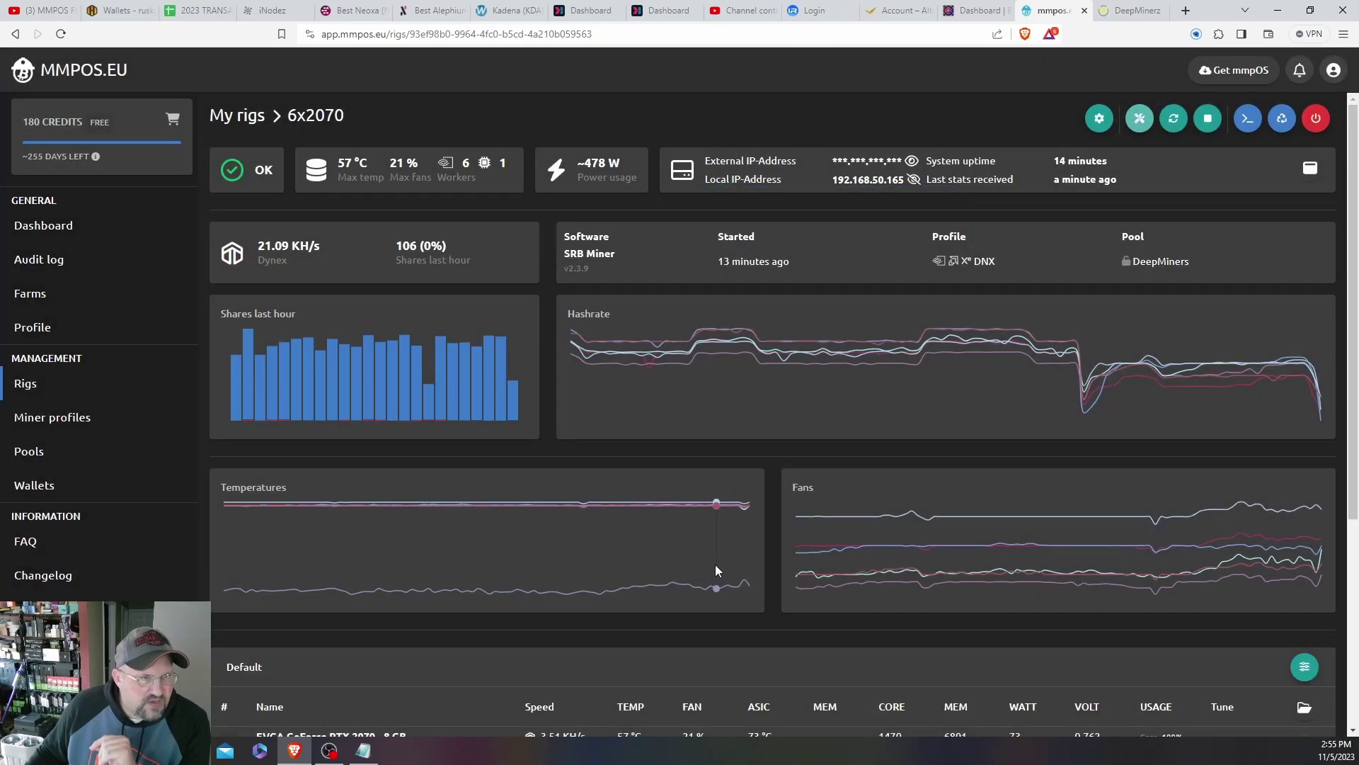
Step: Examine the advanced settings of the DNX-No OC with RTM profile, including its arguments and secondary coin choices, without changing it
{"action": "left_click", "coordinate": [96, 427]}
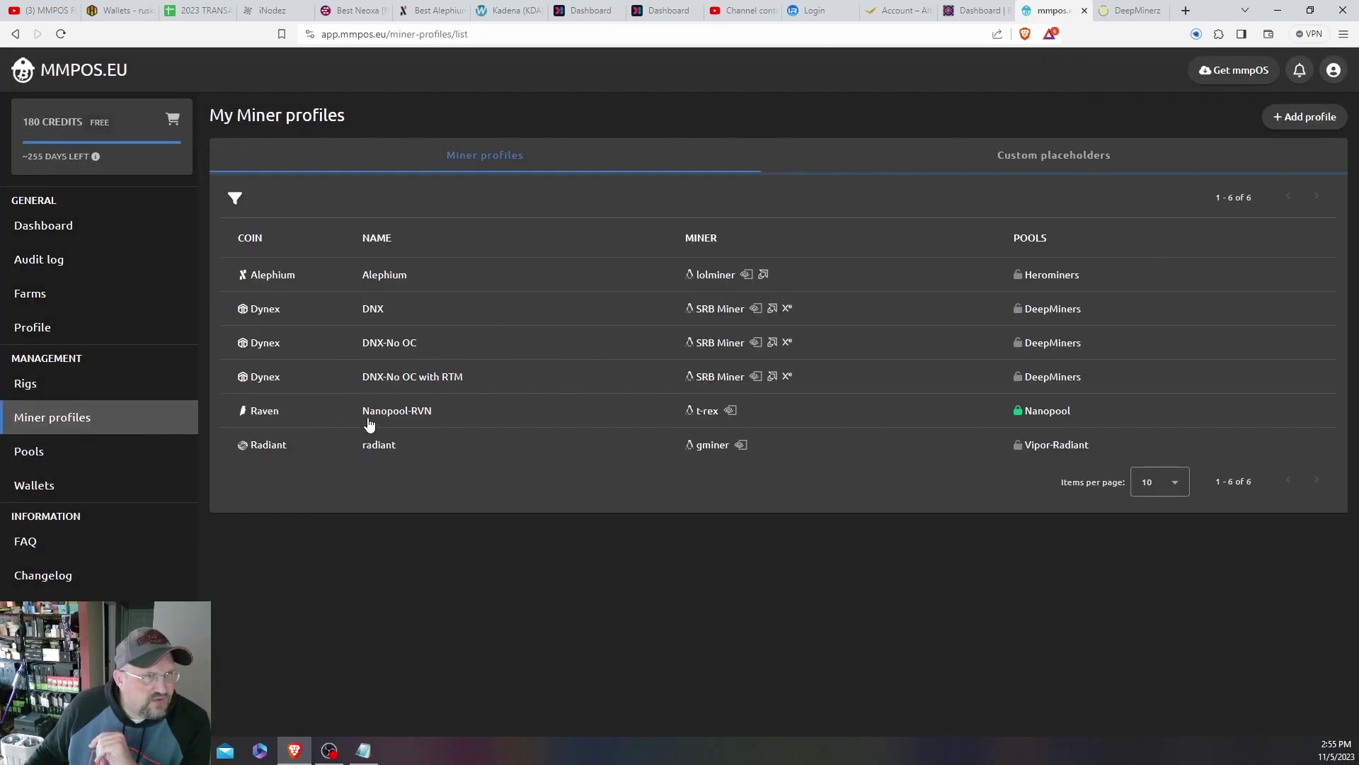
{"action": "left_click", "coordinate": [443, 376]}
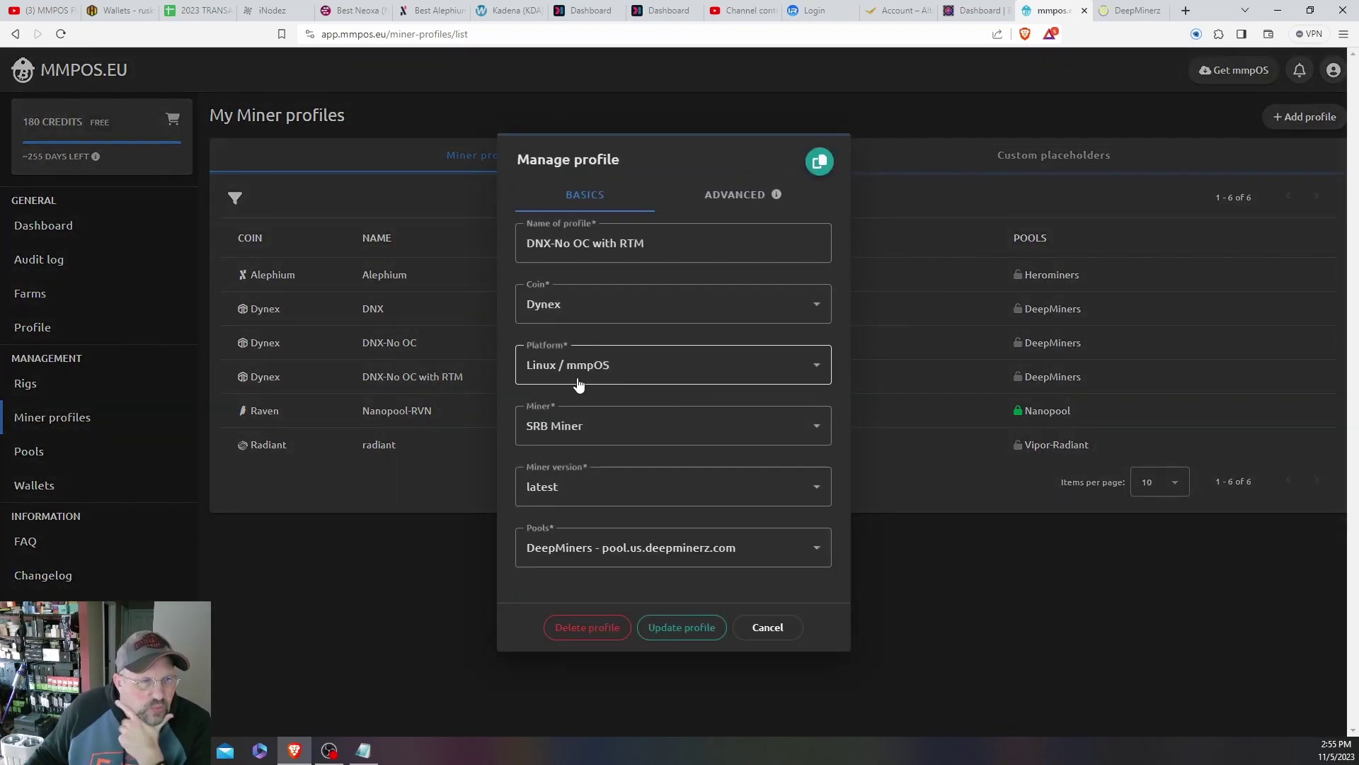
{"action": "left_click", "coordinate": [740, 194]}
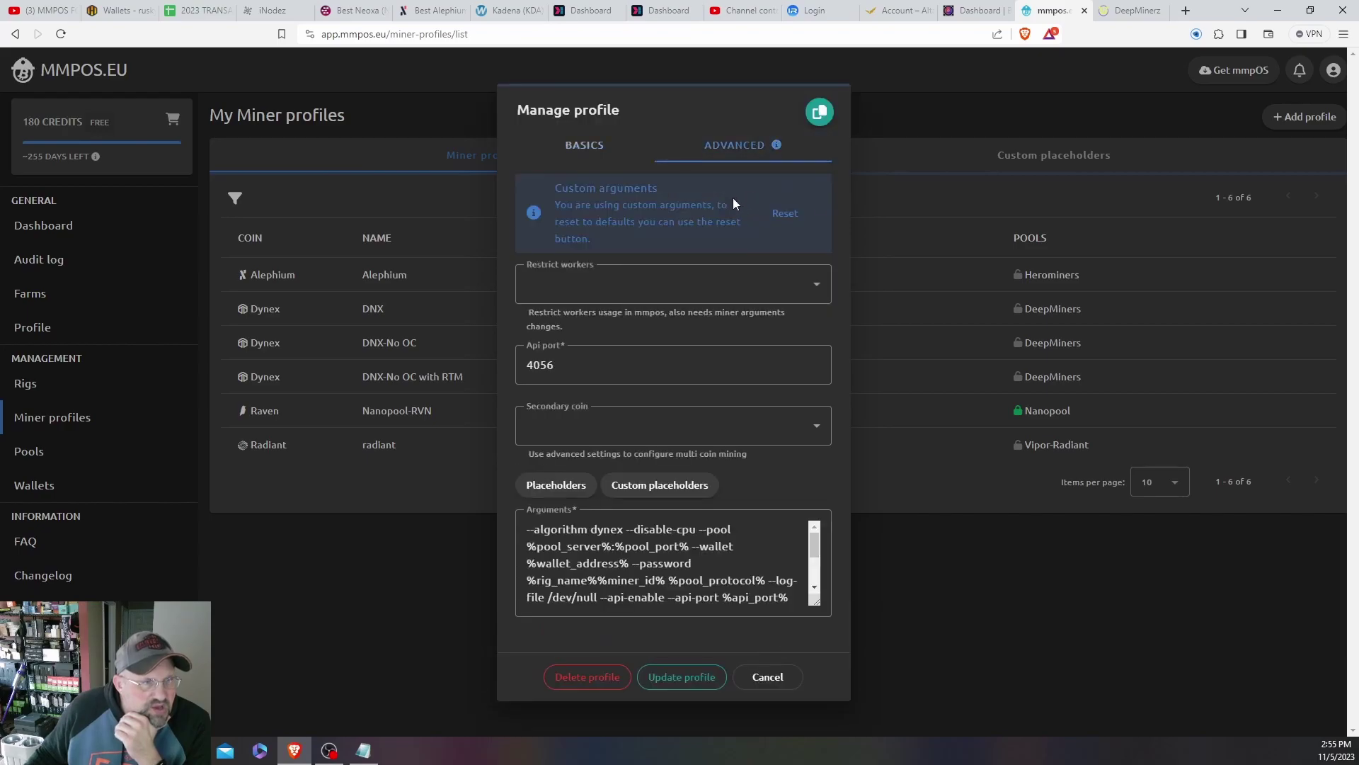
{"action": "scroll", "coordinate": [767, 543], "scroll_direction": "down", "scroll_amount": 3}
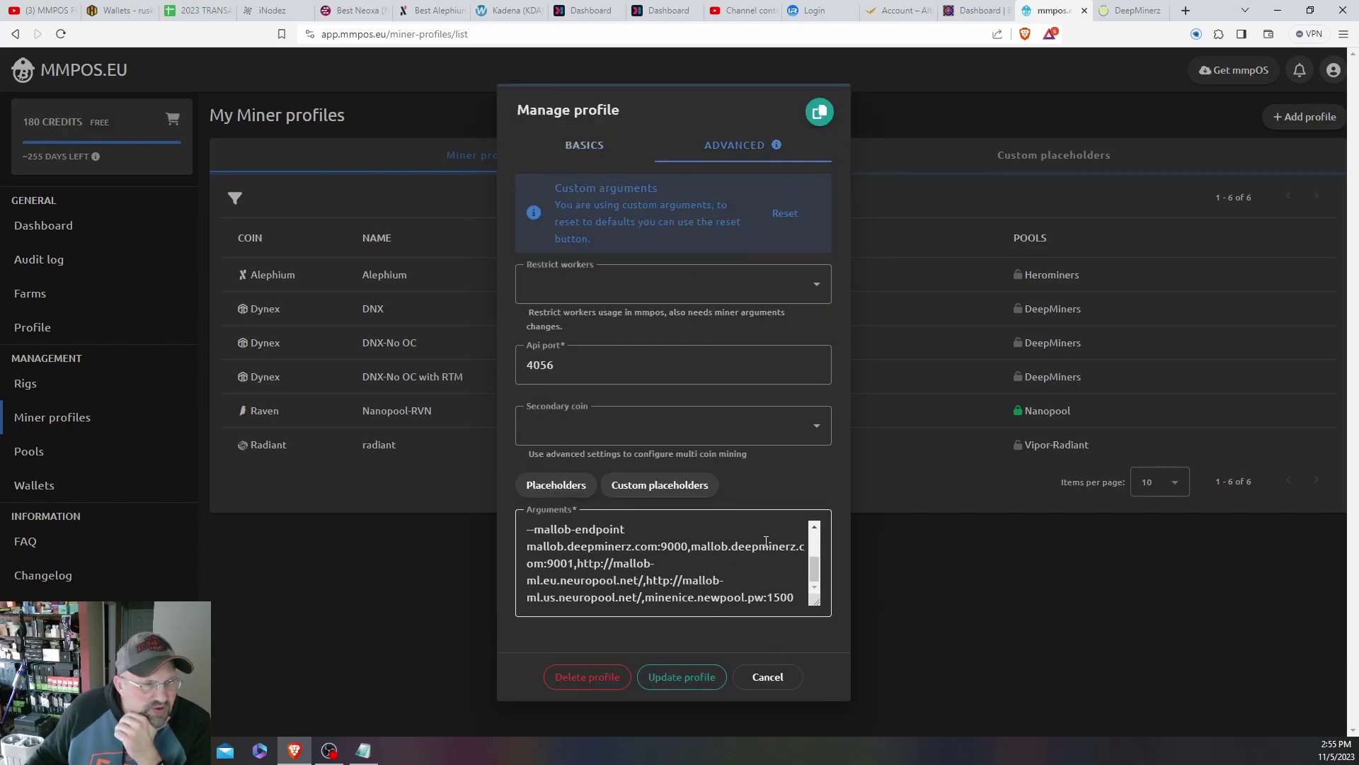
{"action": "scroll", "coordinate": [736, 513], "scroll_direction": "up", "scroll_amount": 5}
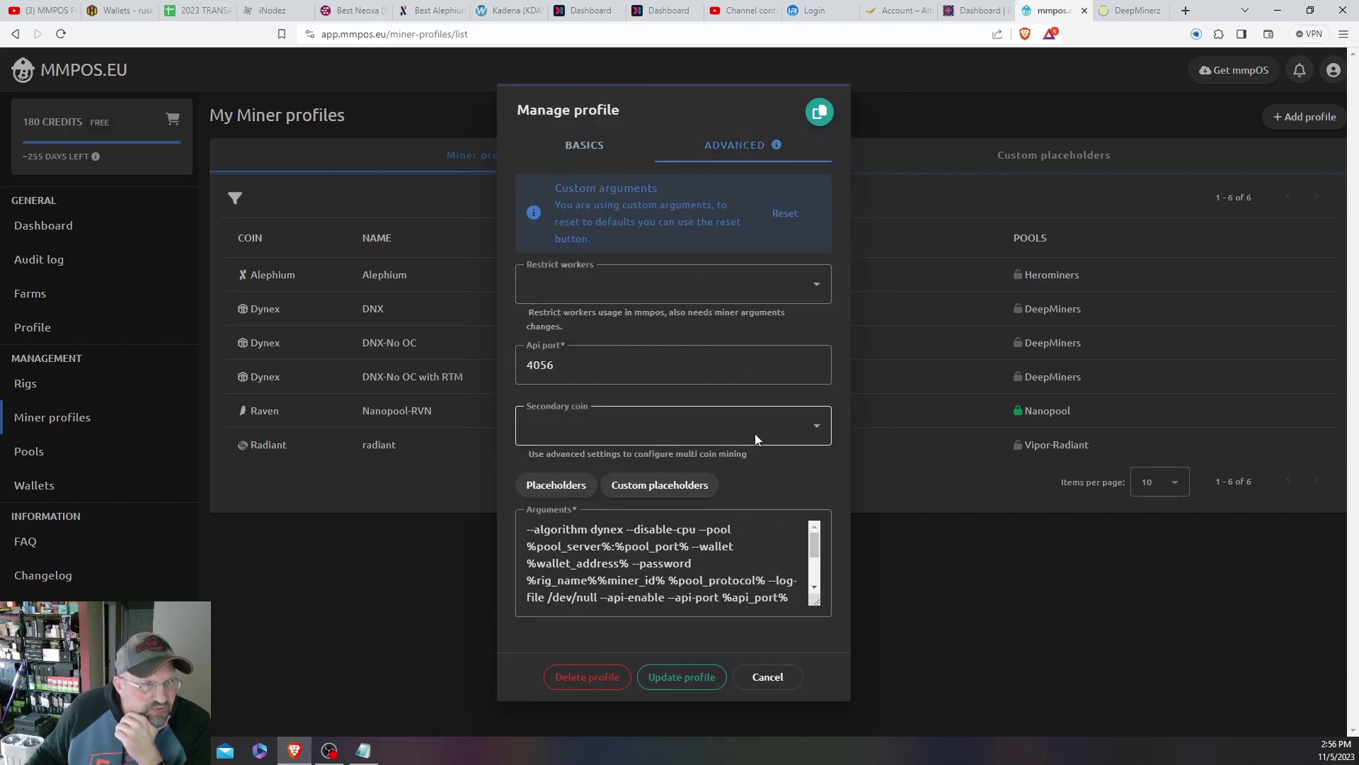
{"action": "left_click", "coordinate": [773, 434]}
{"action": "scroll", "coordinate": [673, 567], "scroll_direction": "down", "scroll_amount": 5}
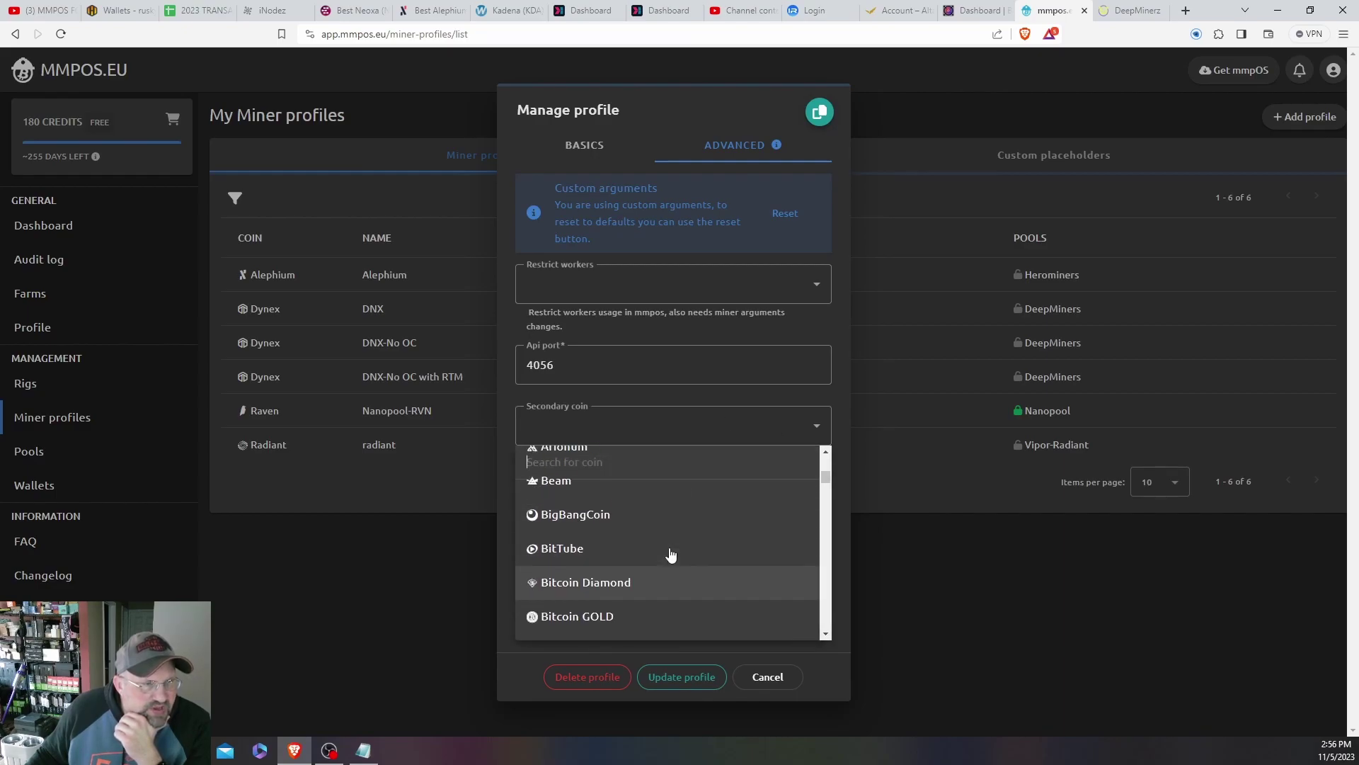
{"action": "scroll", "coordinate": [668, 555], "scroll_direction": "up", "scroll_amount": 5}
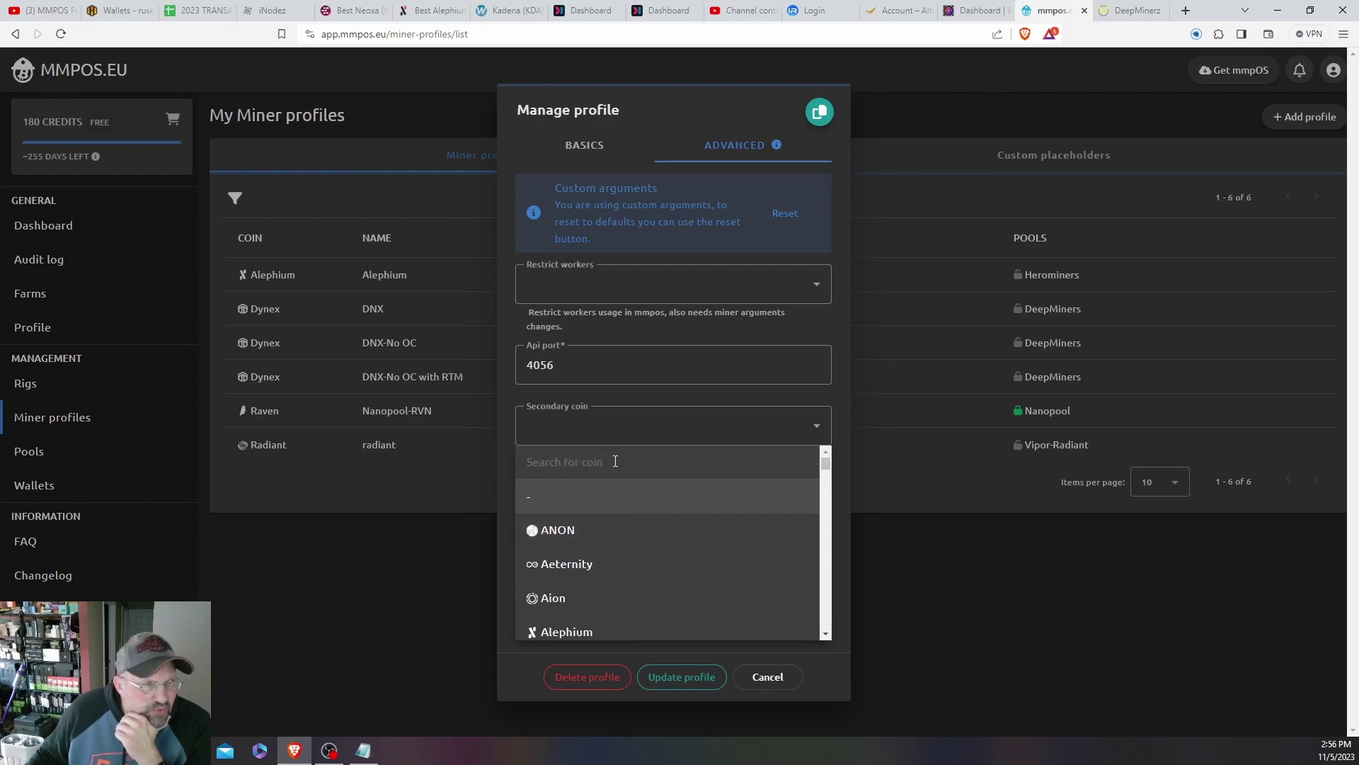
{"action": "left_click", "coordinate": [681, 394]}
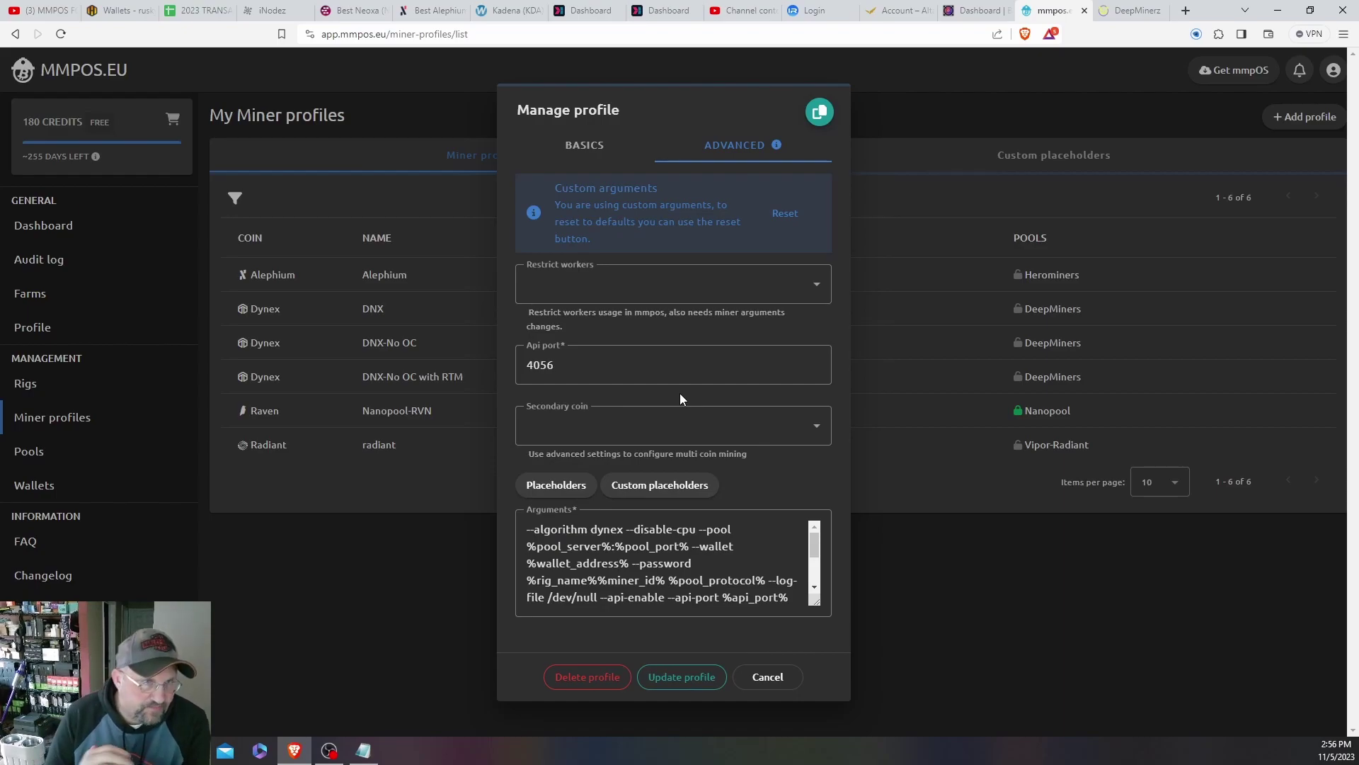
{"action": "left_click", "coordinate": [769, 673]}
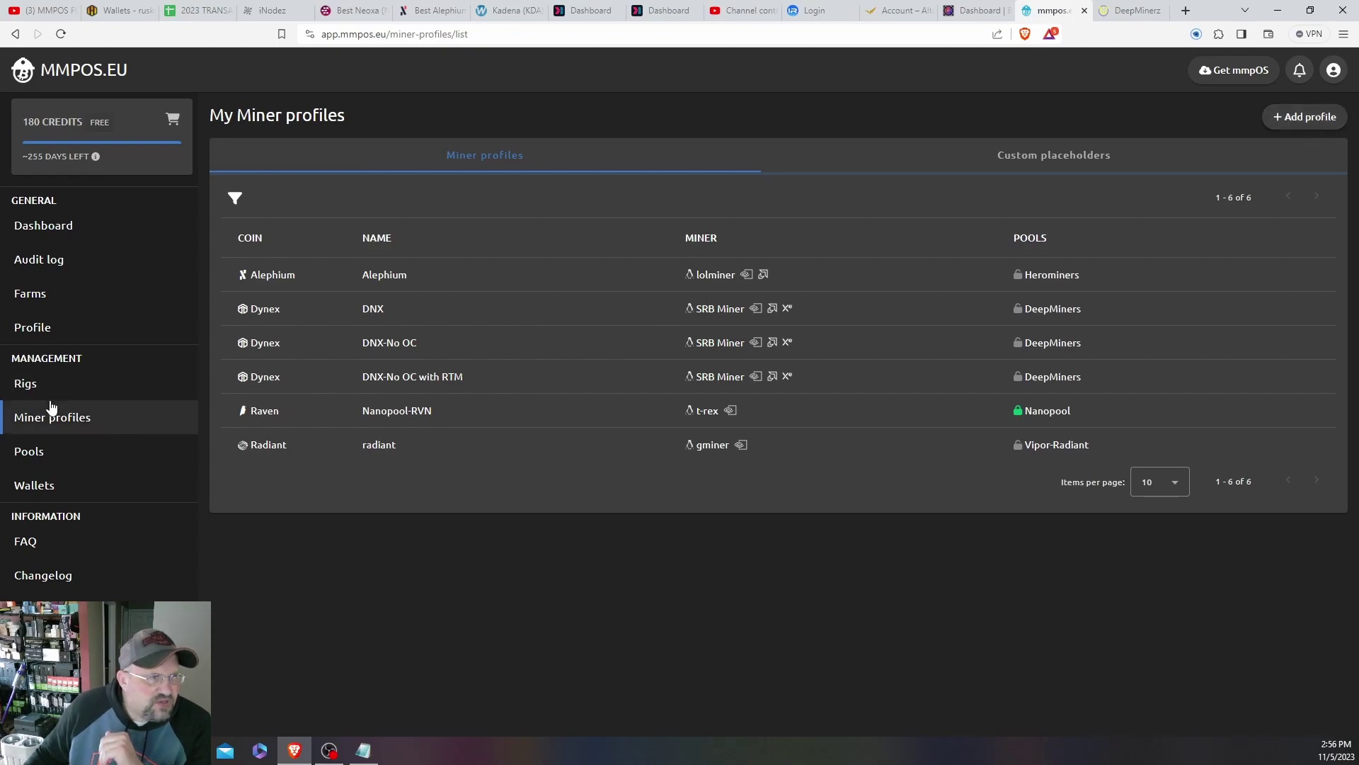
Step: Start a new miner profile named RTM for the Raptoreum coin
{"action": "left_click", "coordinate": [68, 417]}
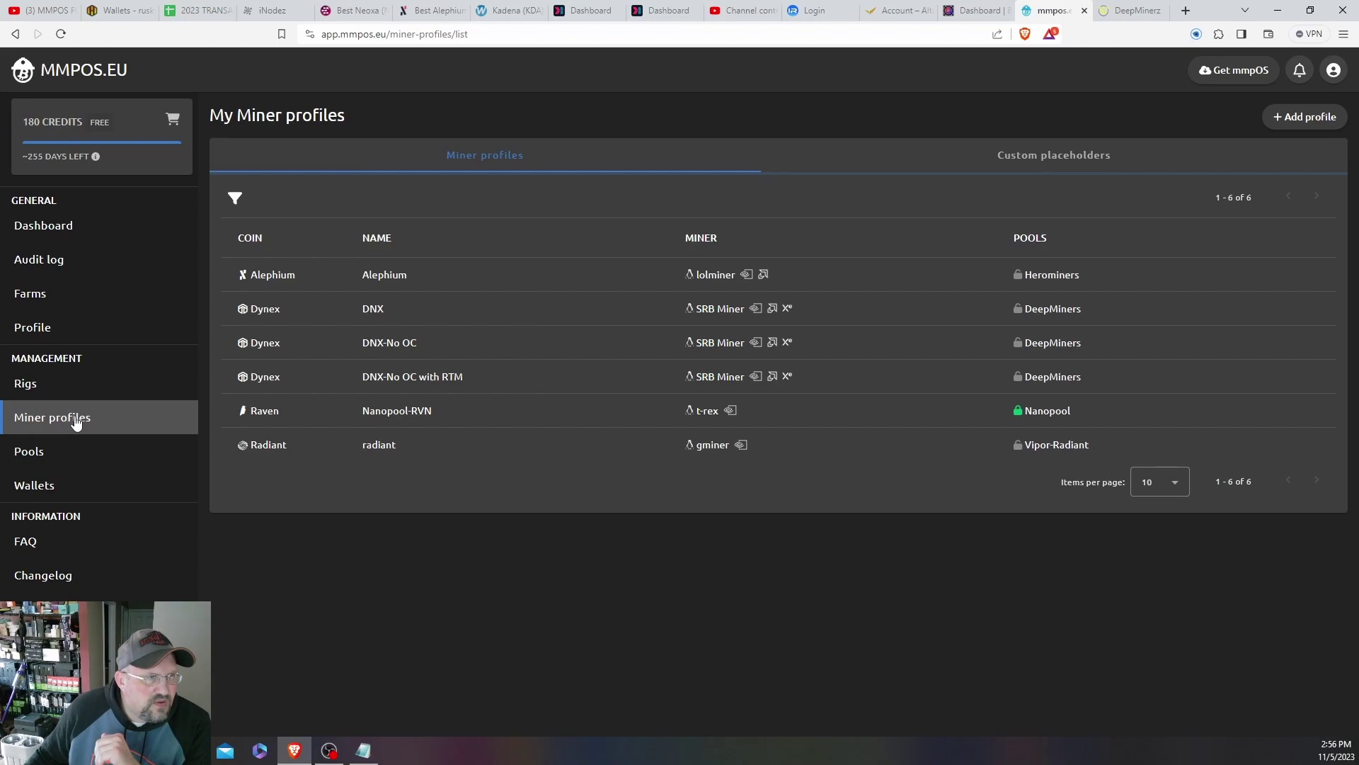
{"action": "left_click", "coordinate": [1307, 116]}
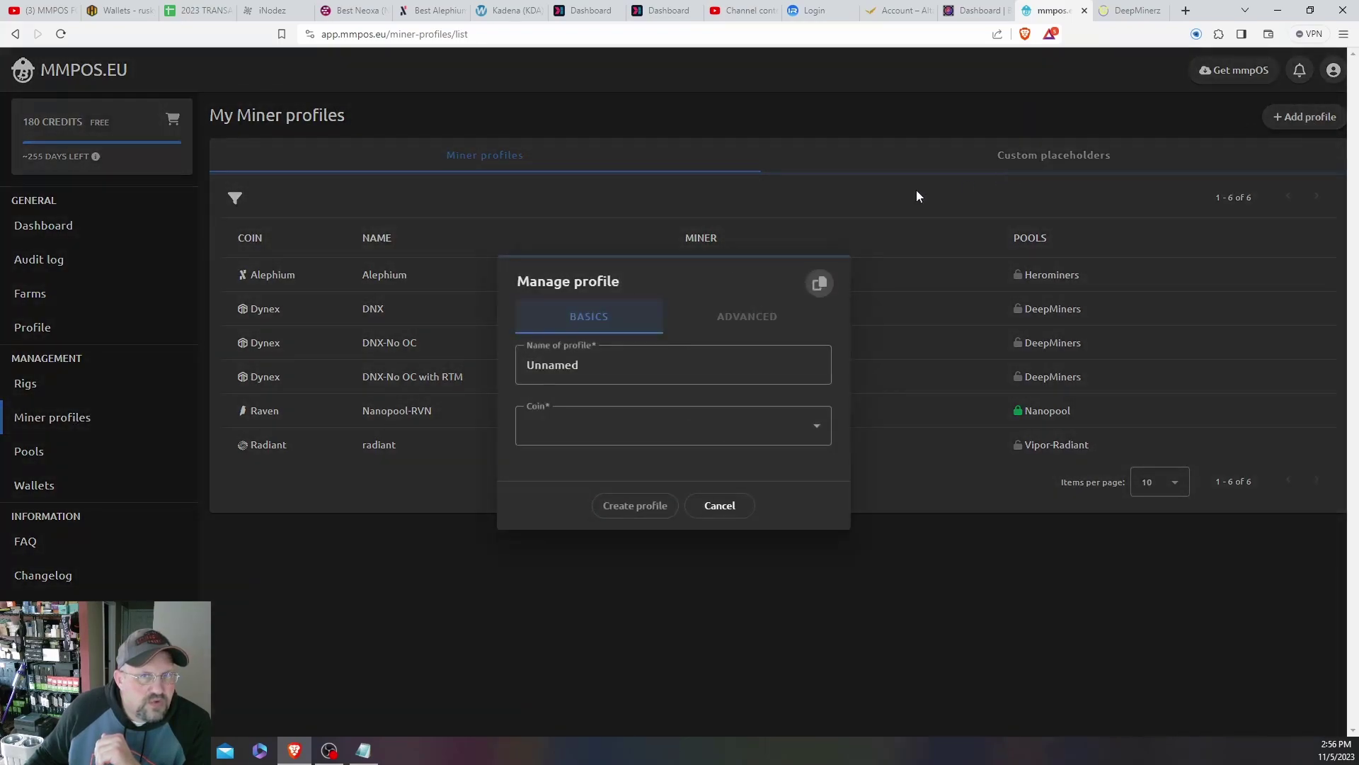
{"action": "double_click", "coordinate": [621, 368]}
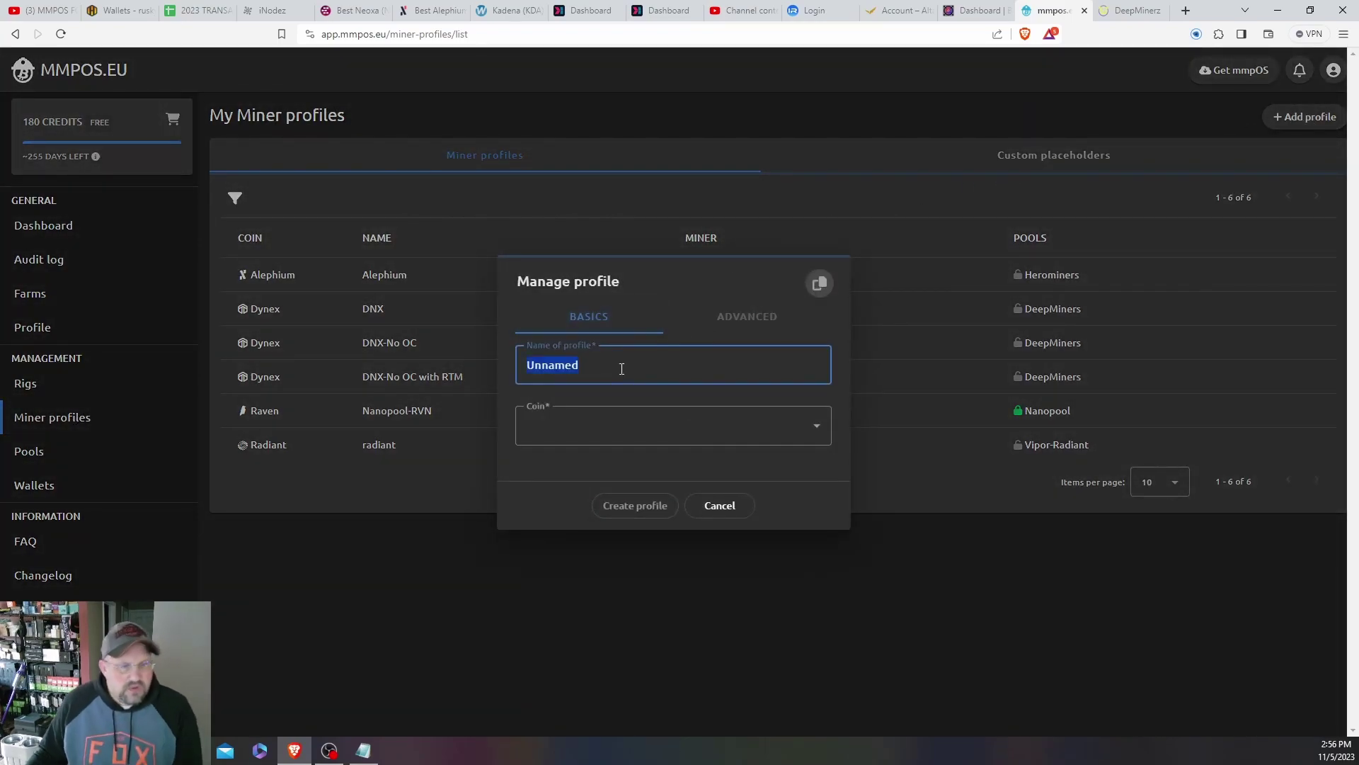
{"action": "type", "text": "RTM"}
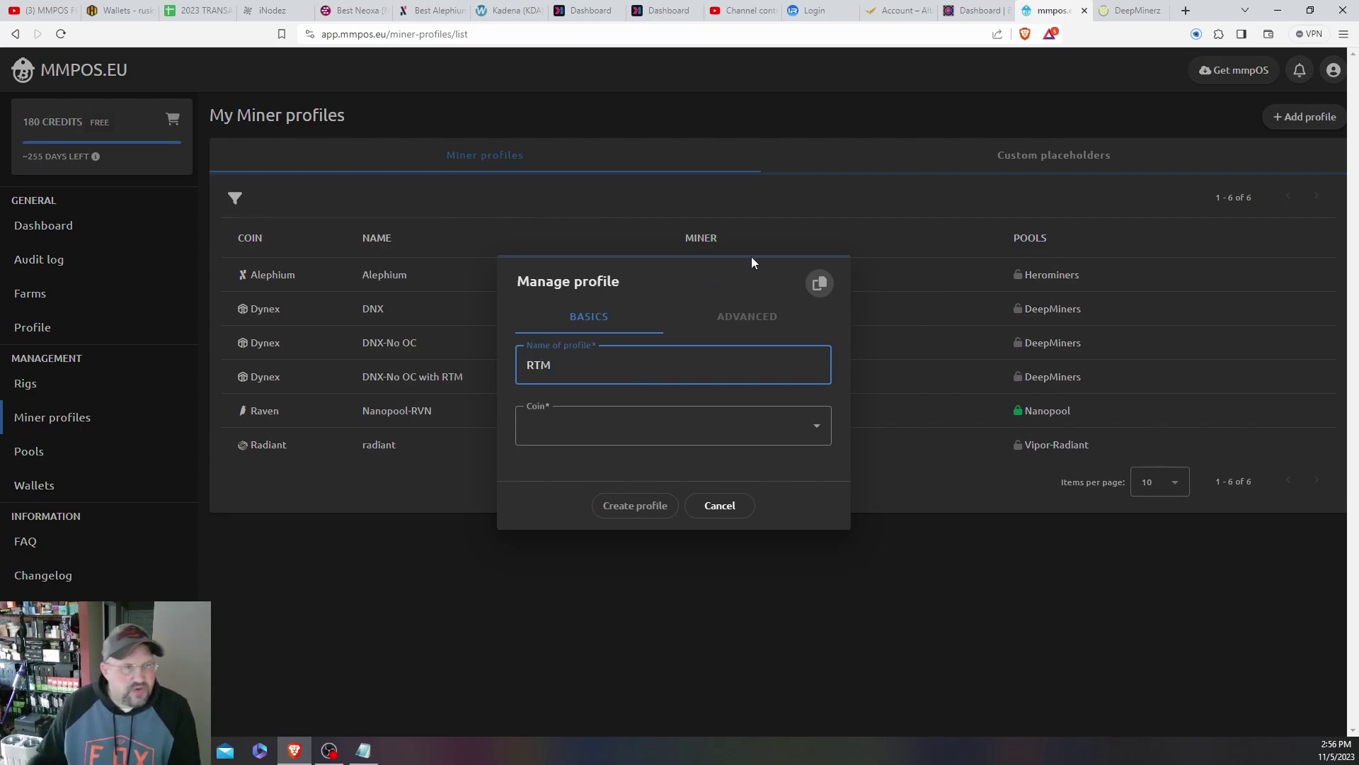
{"action": "left_click", "coordinate": [719, 425]}
{"action": "type", "text": "rap"}
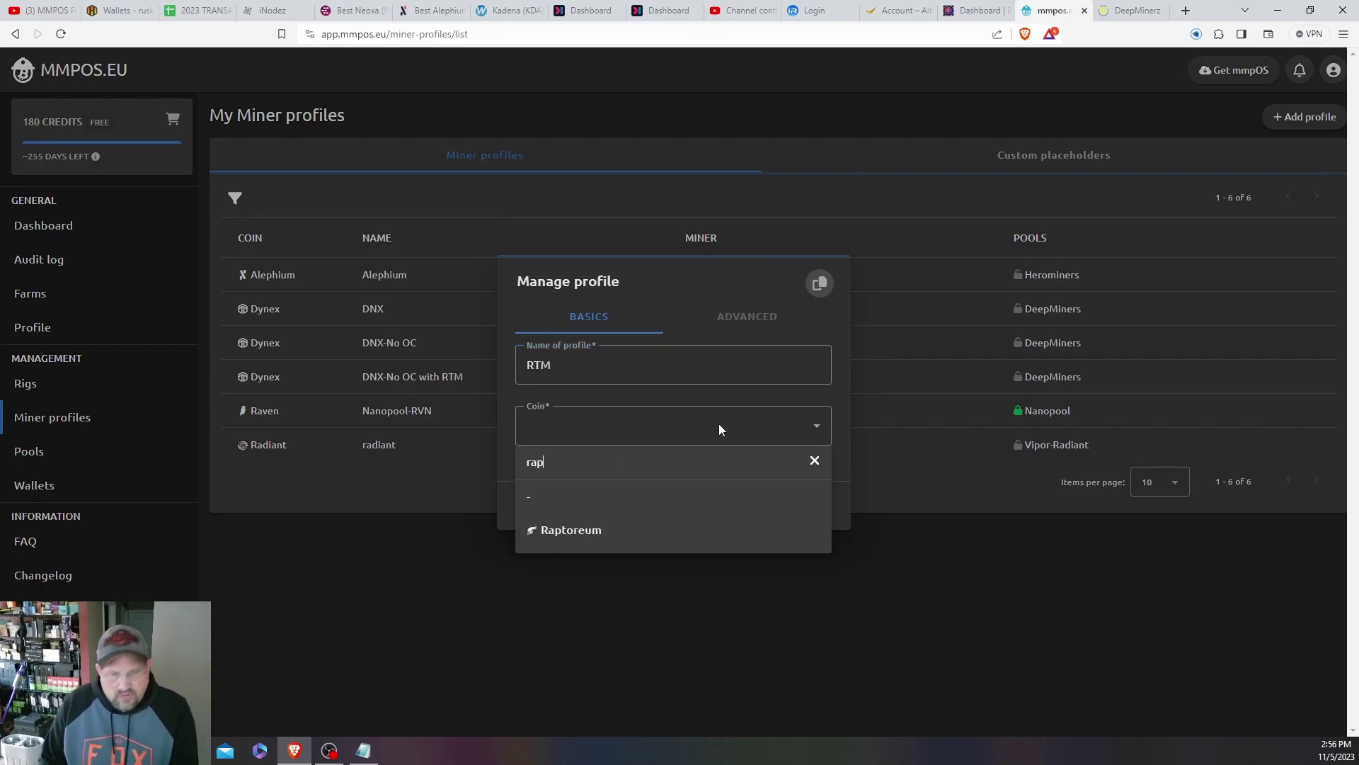
{"action": "left_click", "coordinate": [601, 531]}
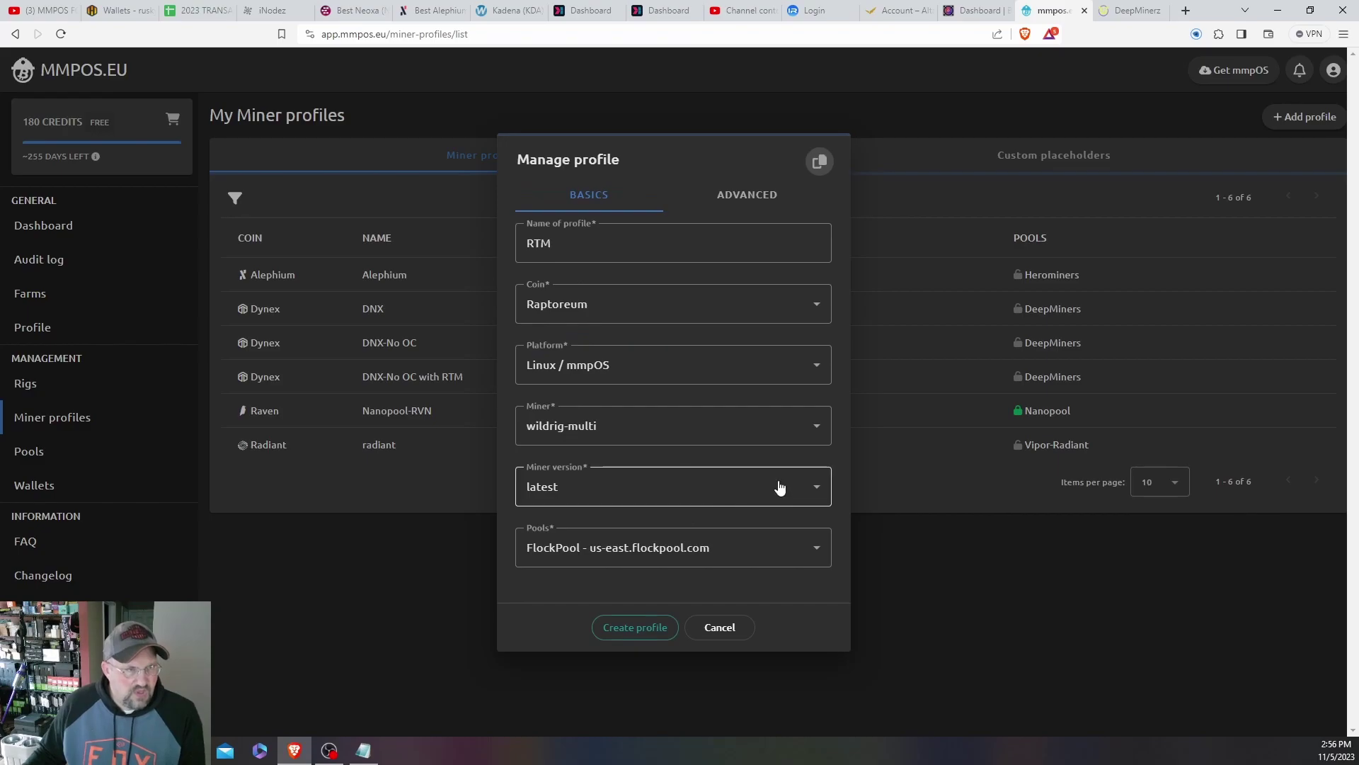
Step: Set the RTM profile's miner to XMRig - ghostrider, choose the FlockPool pool, and create the profile
{"action": "left_click", "coordinate": [808, 431]}
{"action": "scroll", "coordinate": [595, 551], "scroll_direction": "down", "scroll_amount": 1}
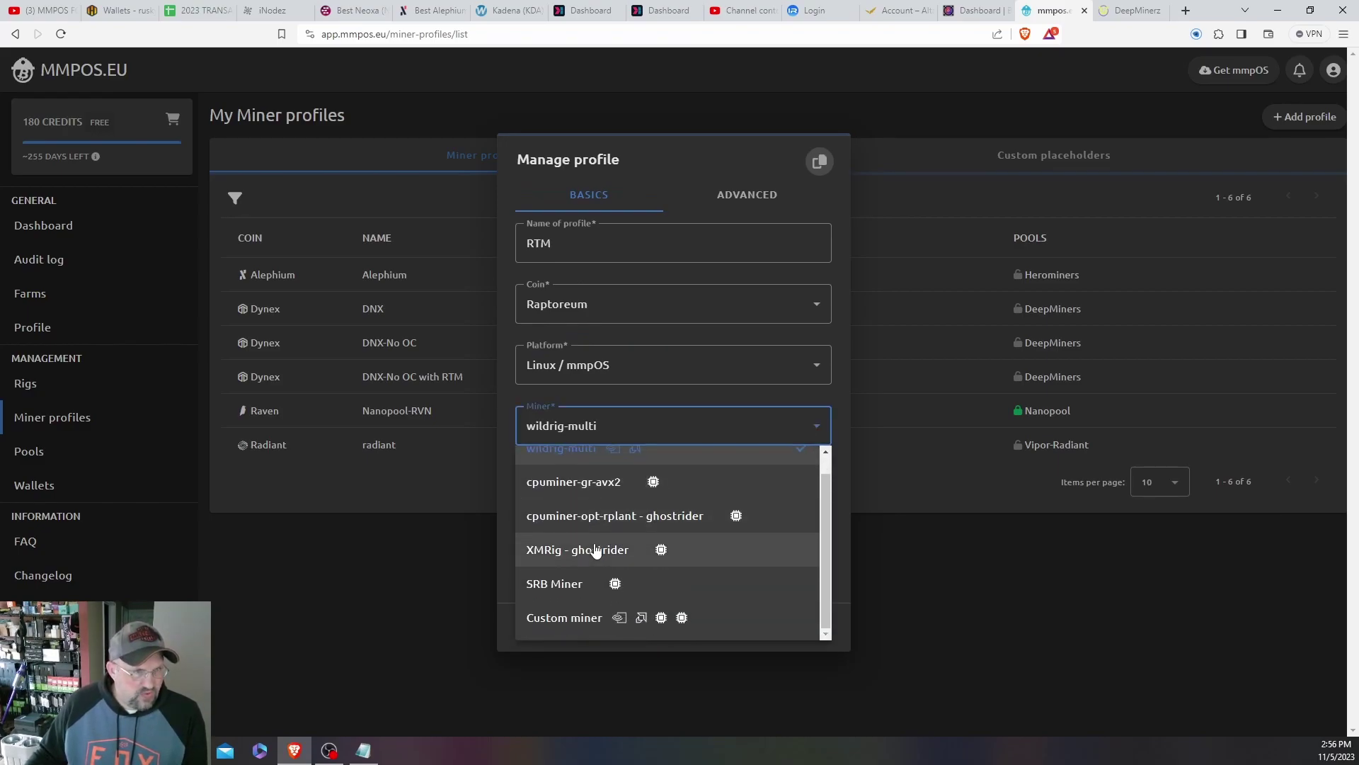
{"action": "left_click", "coordinate": [591, 551]}
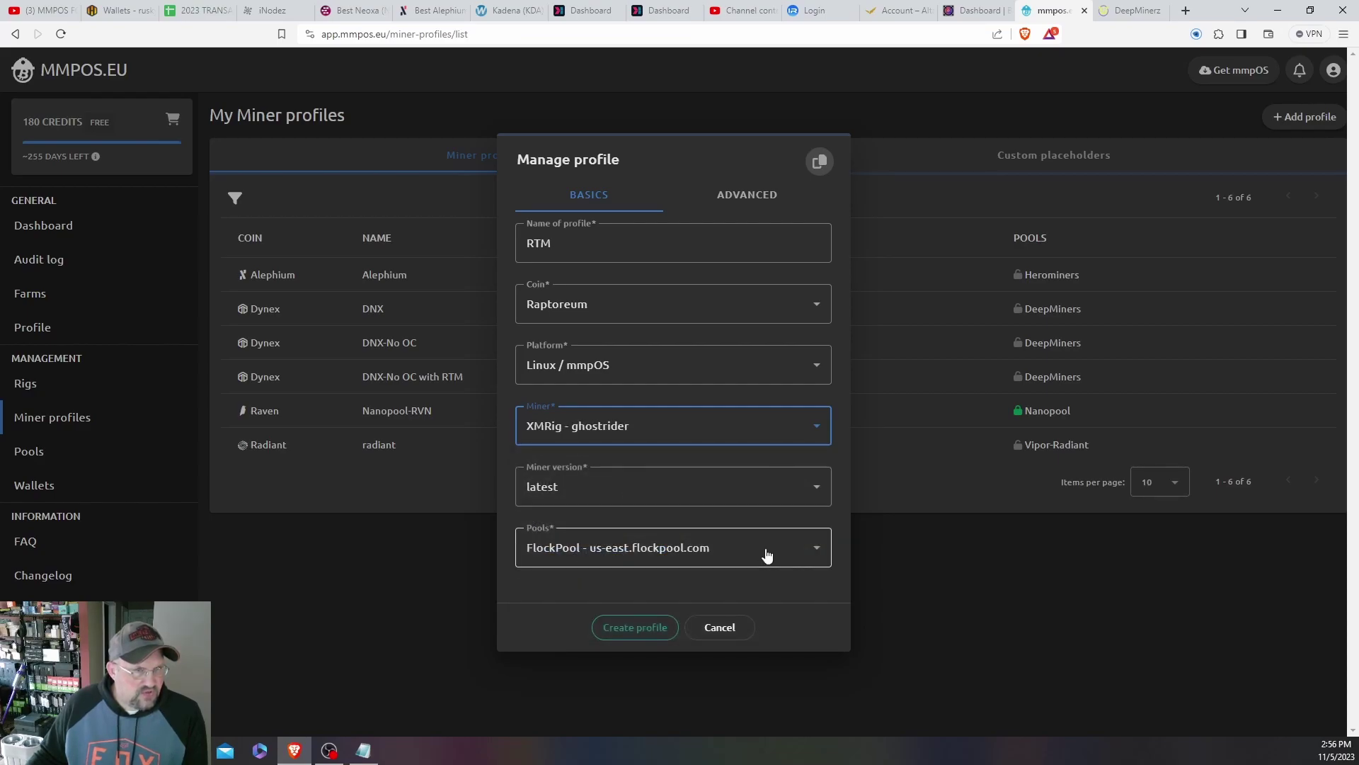
{"action": "left_click", "coordinate": [653, 550]}
{"action": "left_click", "coordinate": [656, 587]}
{"action": "left_click", "coordinate": [637, 625]}
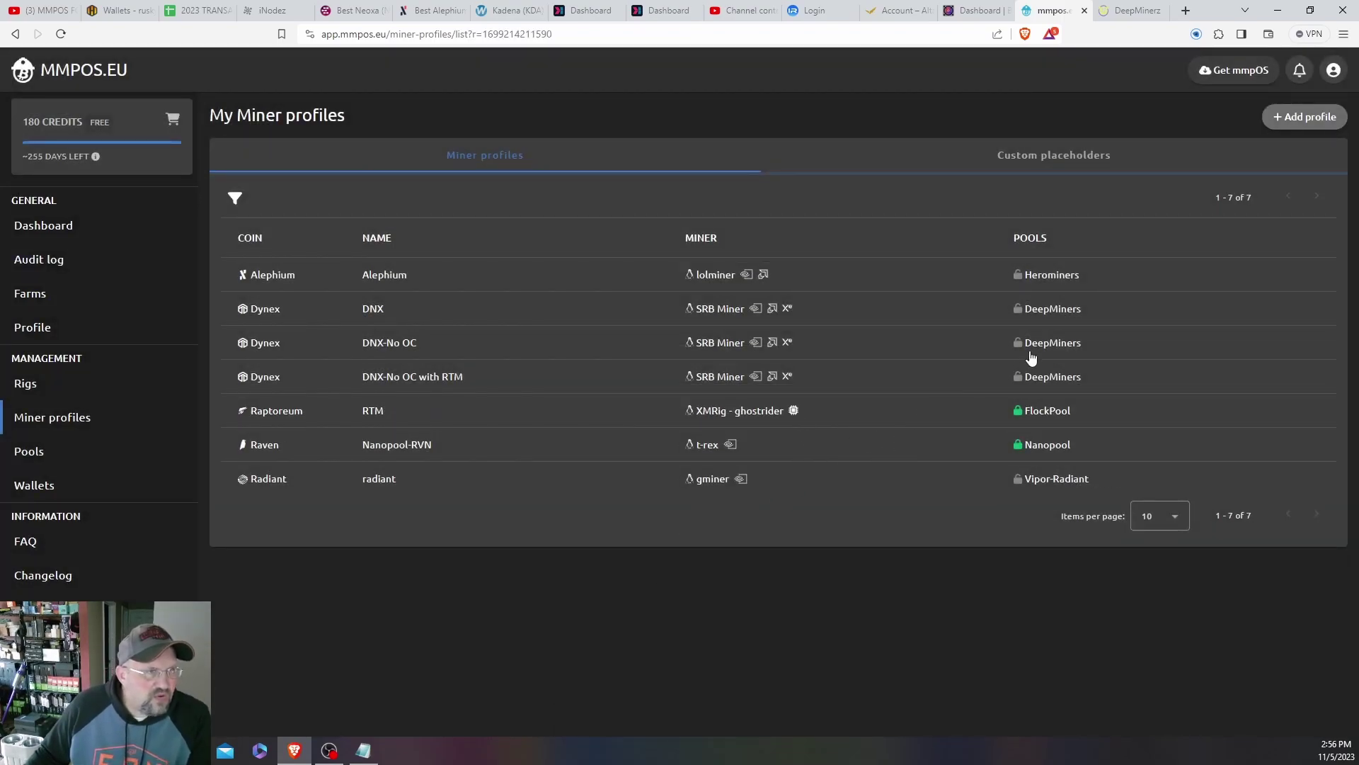
Step: Switch the 6x2070 rig to run the RTM profile alongside DNX
{"action": "left_click", "coordinate": [48, 384]}
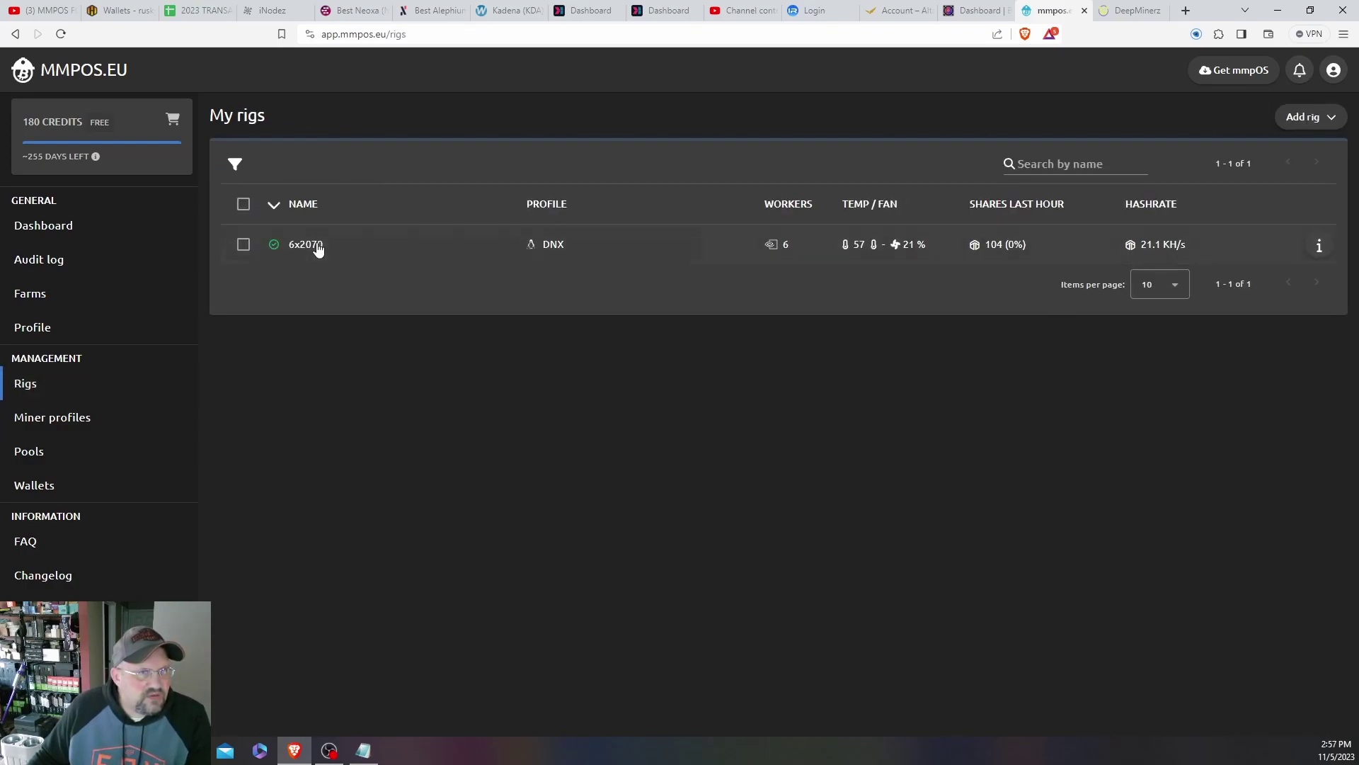
{"action": "left_click", "coordinate": [317, 245]}
{"action": "left_click", "coordinate": [1141, 119]}
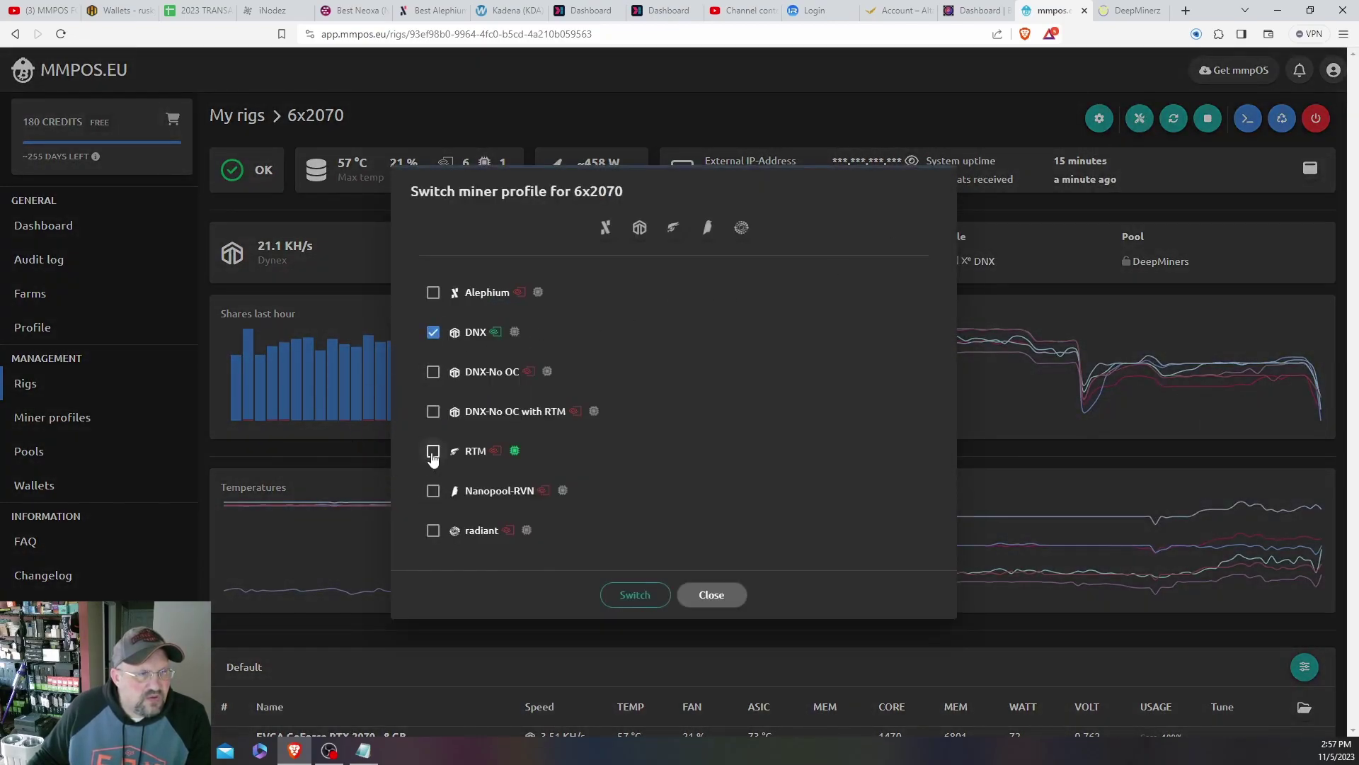
{"action": "left_click", "coordinate": [432, 453]}
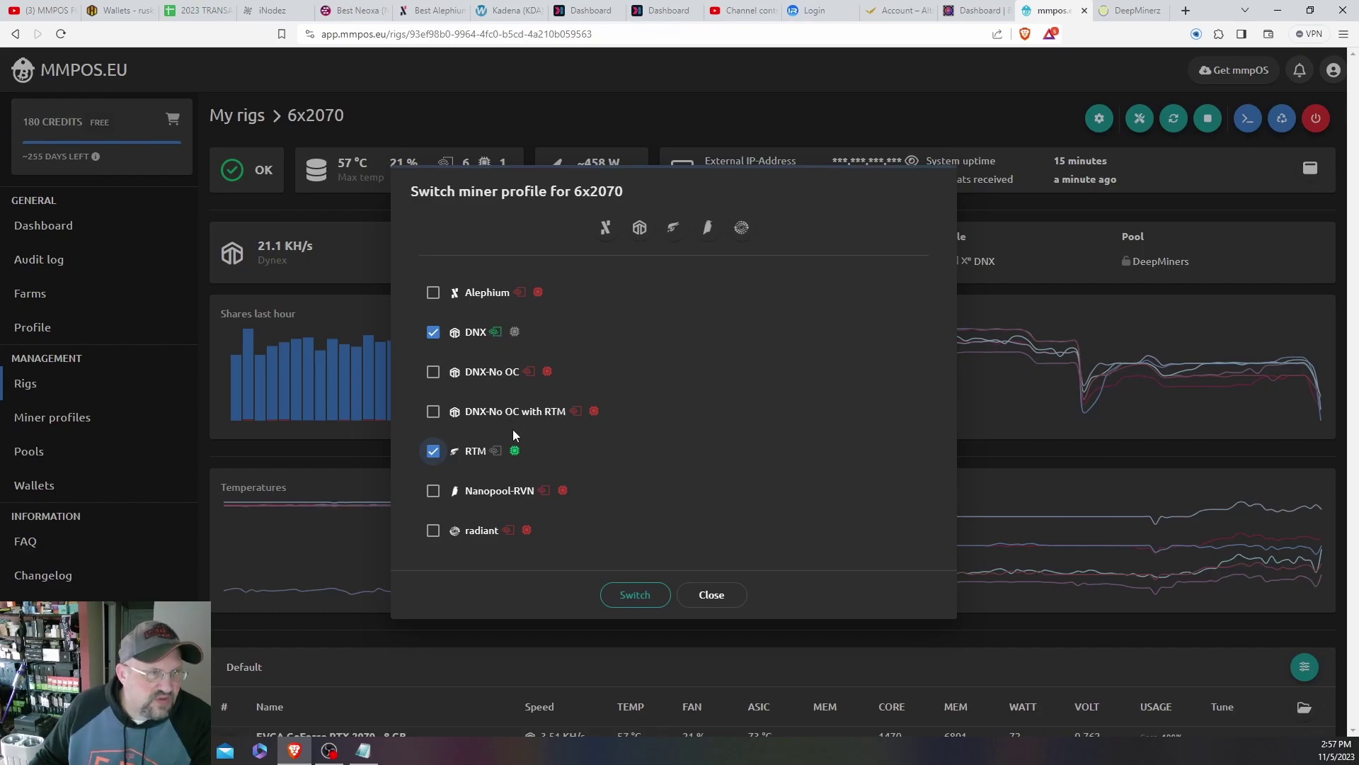
{"action": "left_click", "coordinate": [623, 595]}
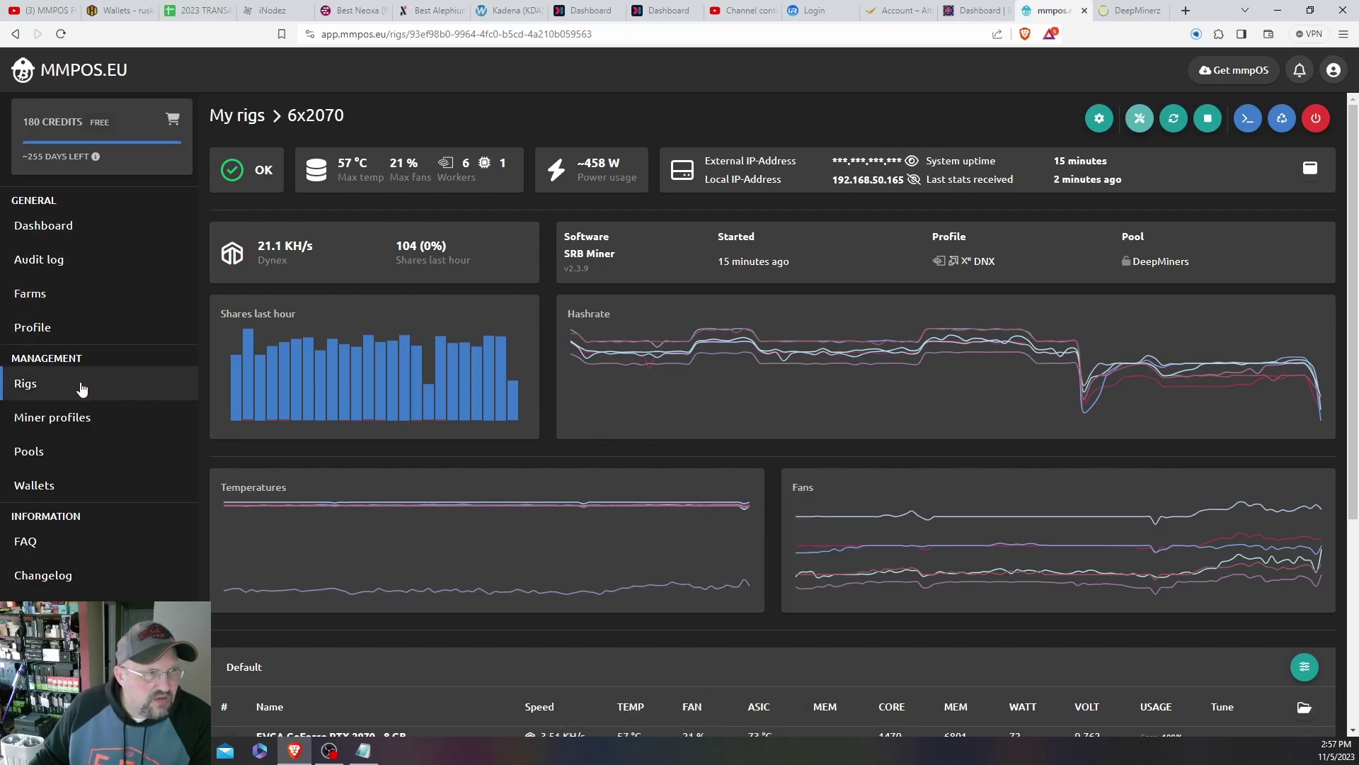
Step: Check the 6x2070 rig's mining statistics for DNX and RTM, along with the dashboard and the rigs list
{"action": "left_click", "coordinate": [82, 389]}
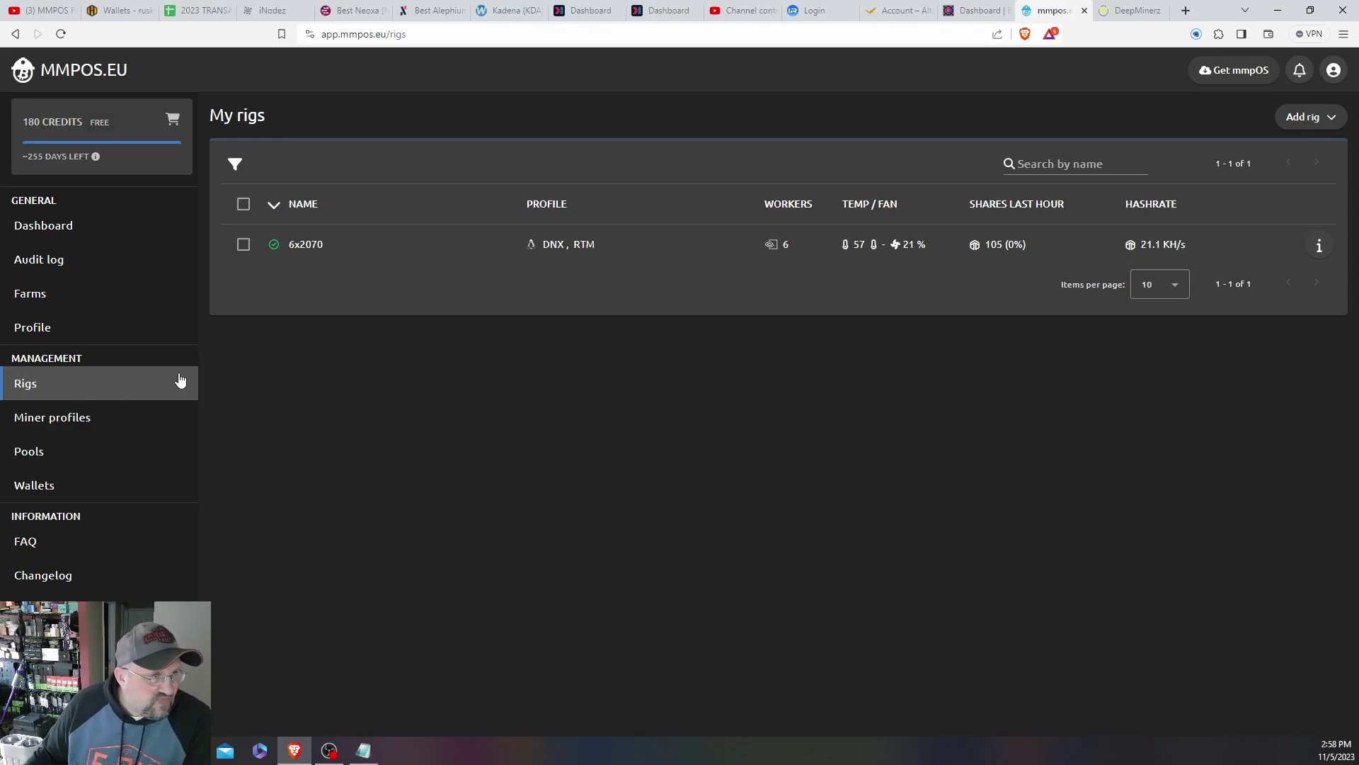
{"action": "left_click", "coordinate": [316, 244]}
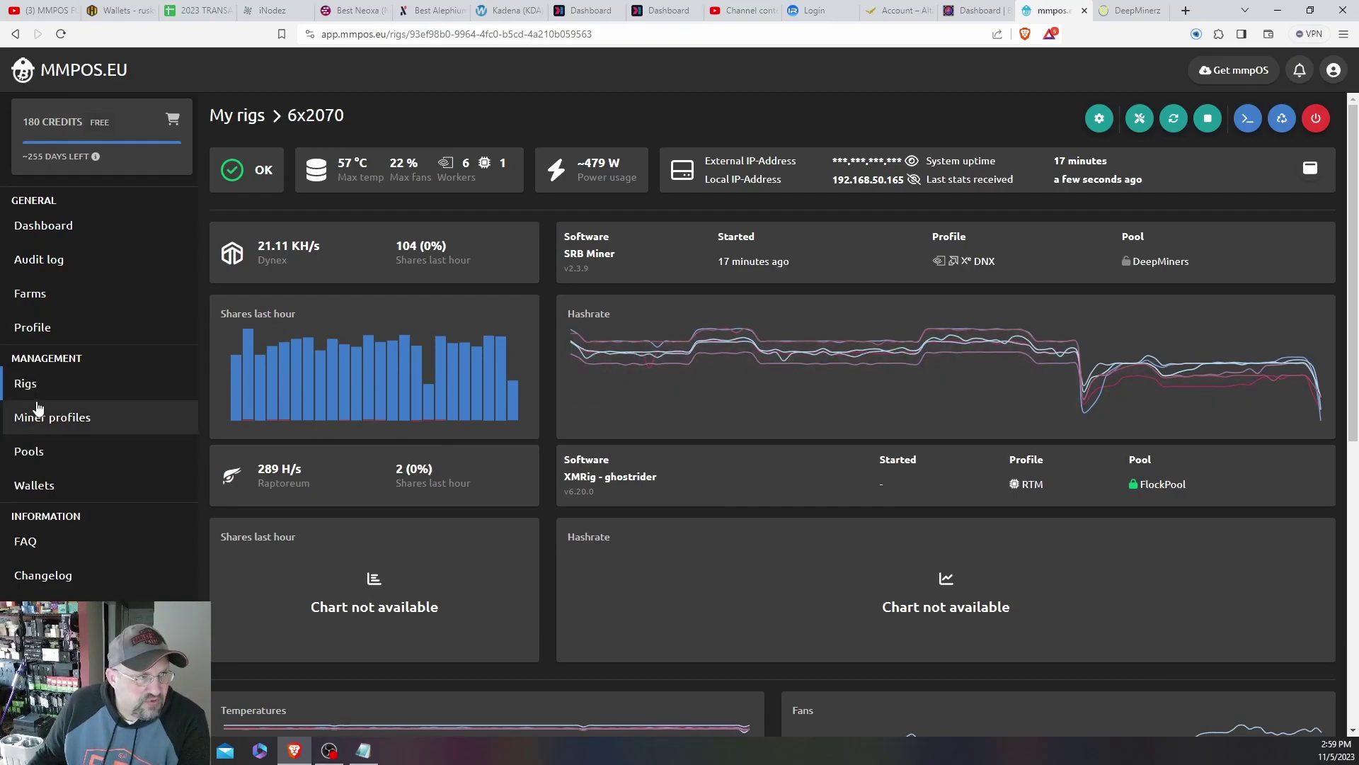
{"action": "left_click", "coordinate": [48, 241]}
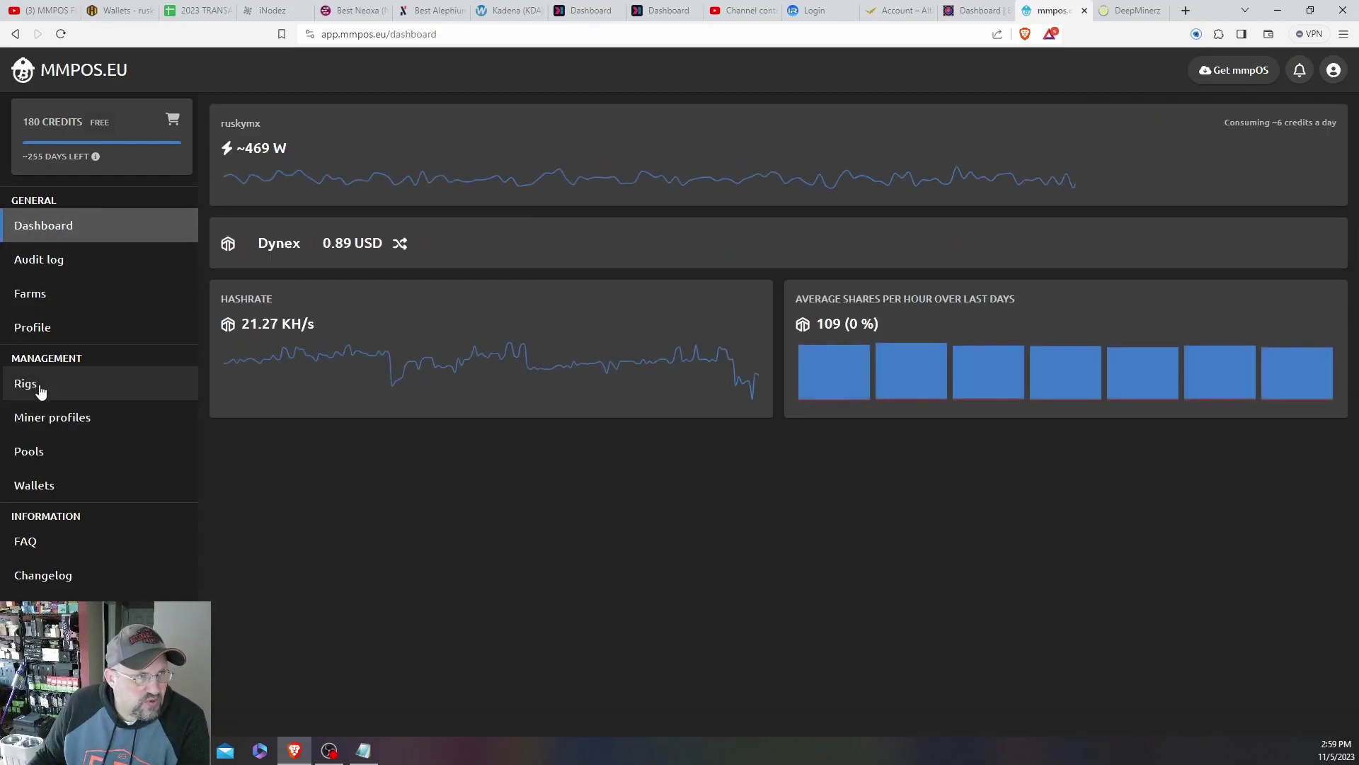
{"action": "left_click", "coordinate": [39, 391]}
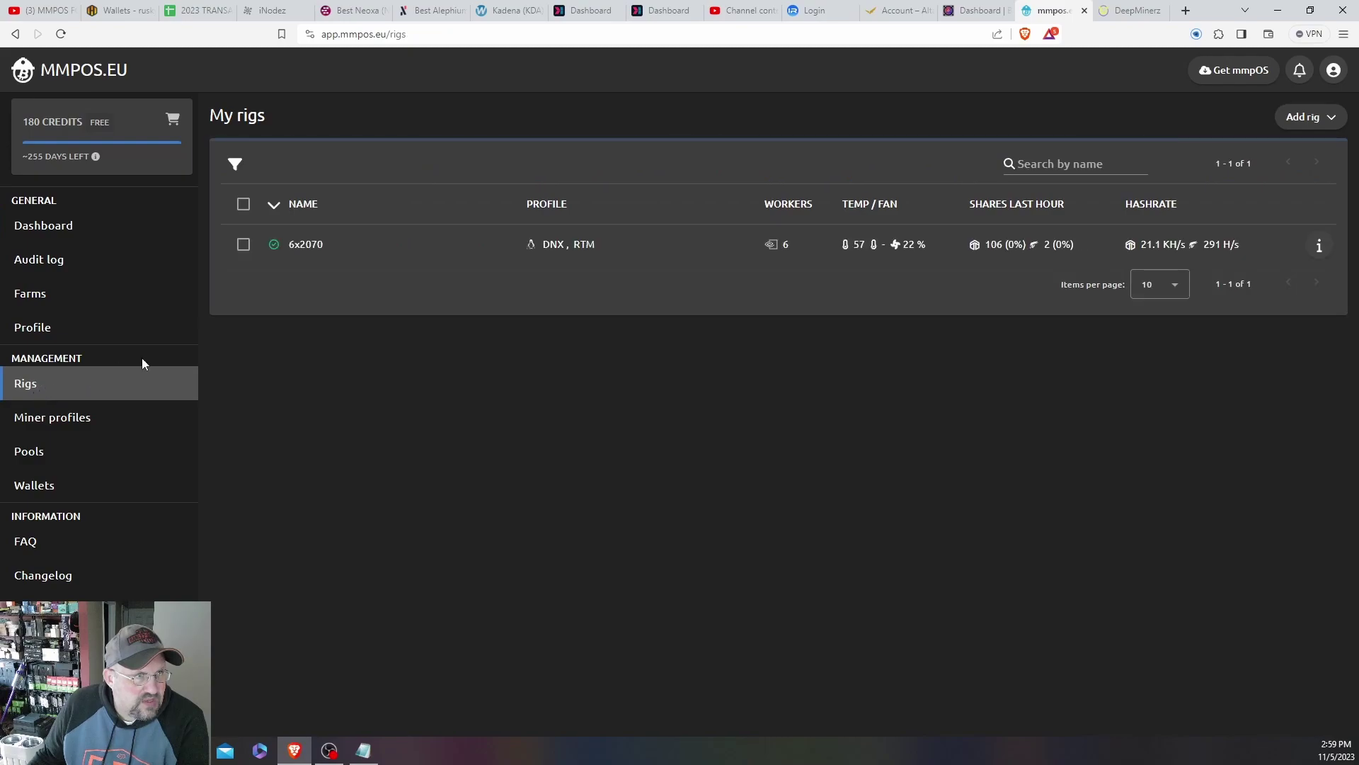
{"action": "left_click", "coordinate": [386, 245]}
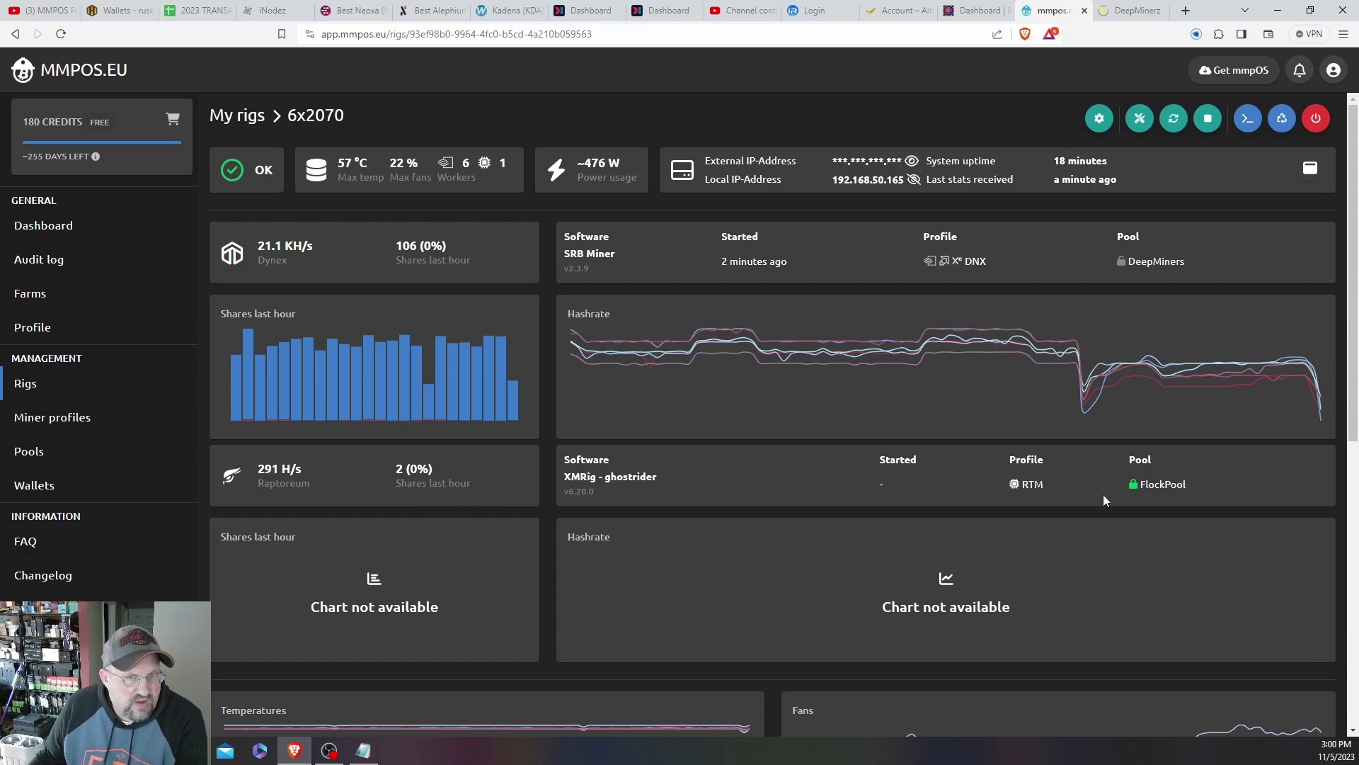
Step: Examine the 6x2070 rig's per-GPU and CPU statistics along with its Dynex and Raptoreum mining summaries
{"action": "scroll", "coordinate": [1132, 511], "scroll_direction": "down", "scroll_amount": 8}
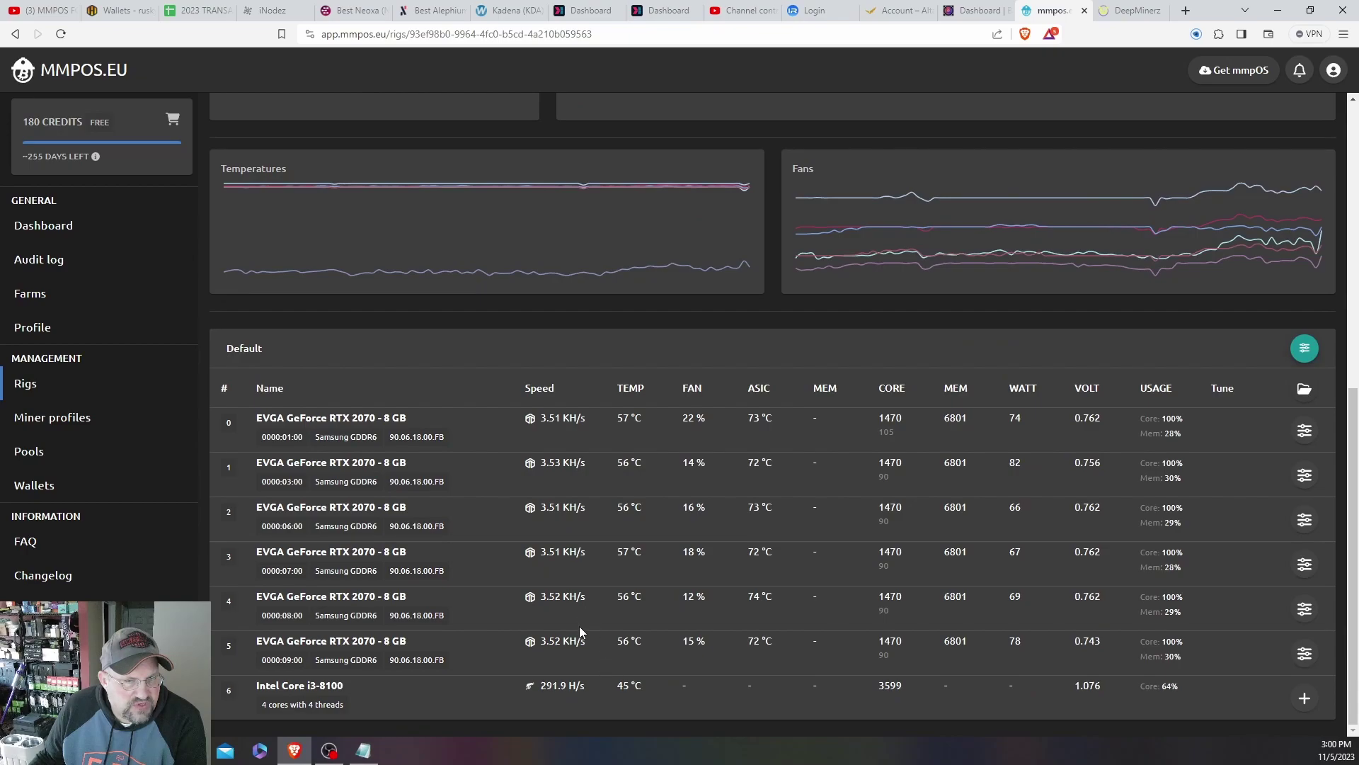
{"action": "scroll", "coordinate": [686, 426], "scroll_direction": "up", "scroll_amount": 6}
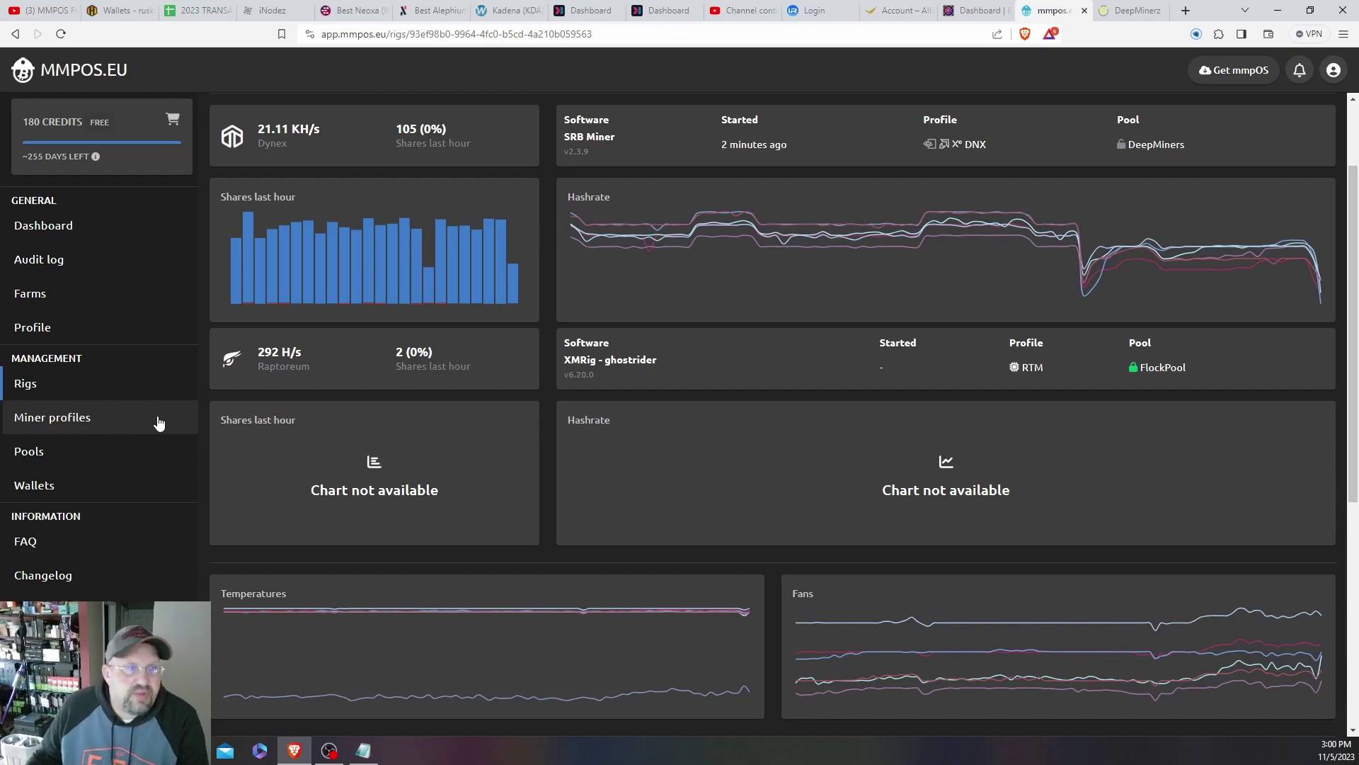
{"action": "scroll", "coordinate": [226, 448], "scroll_direction": "up", "scroll_amount": 1}
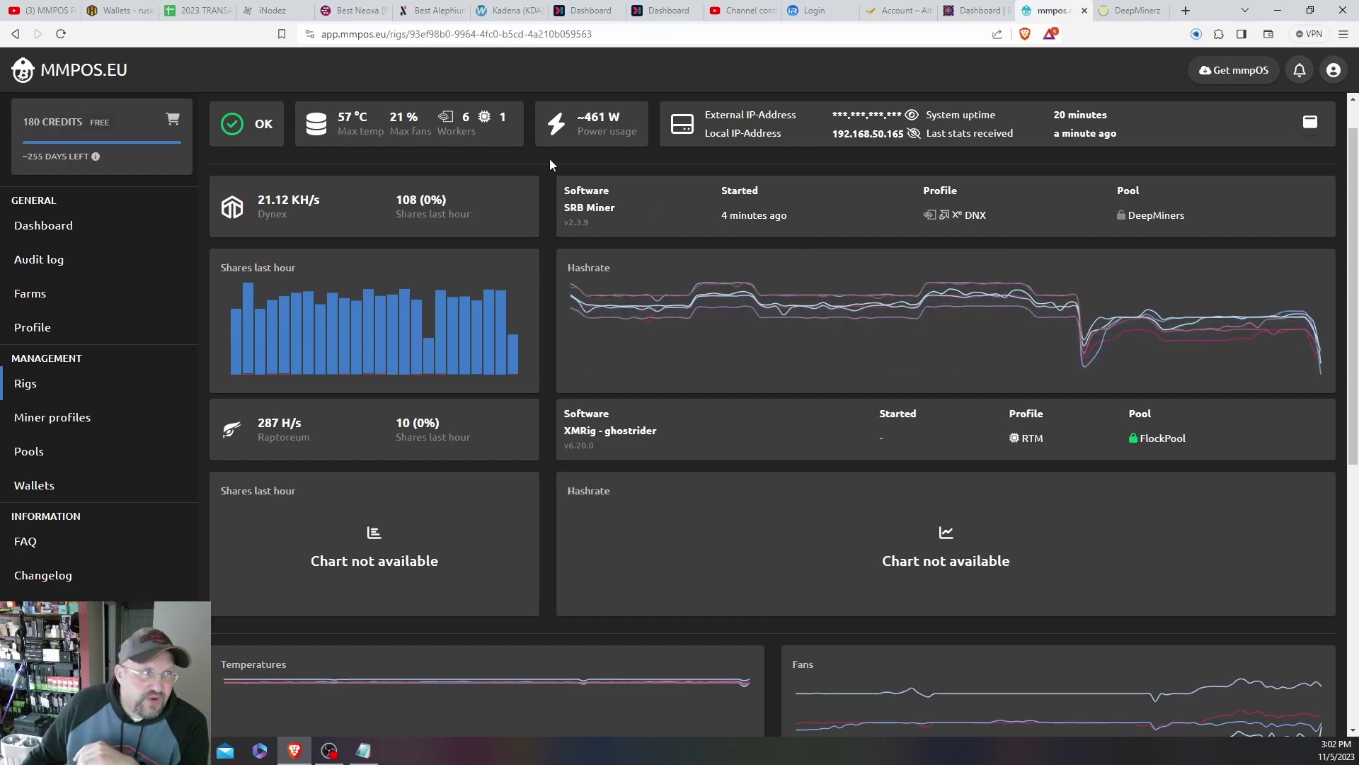
Step: Switch to Hive OS to look over the farm's workers list, and return to the 6x2070 rig in mmpOS
{"action": "left_click", "coordinate": [116, 11]}
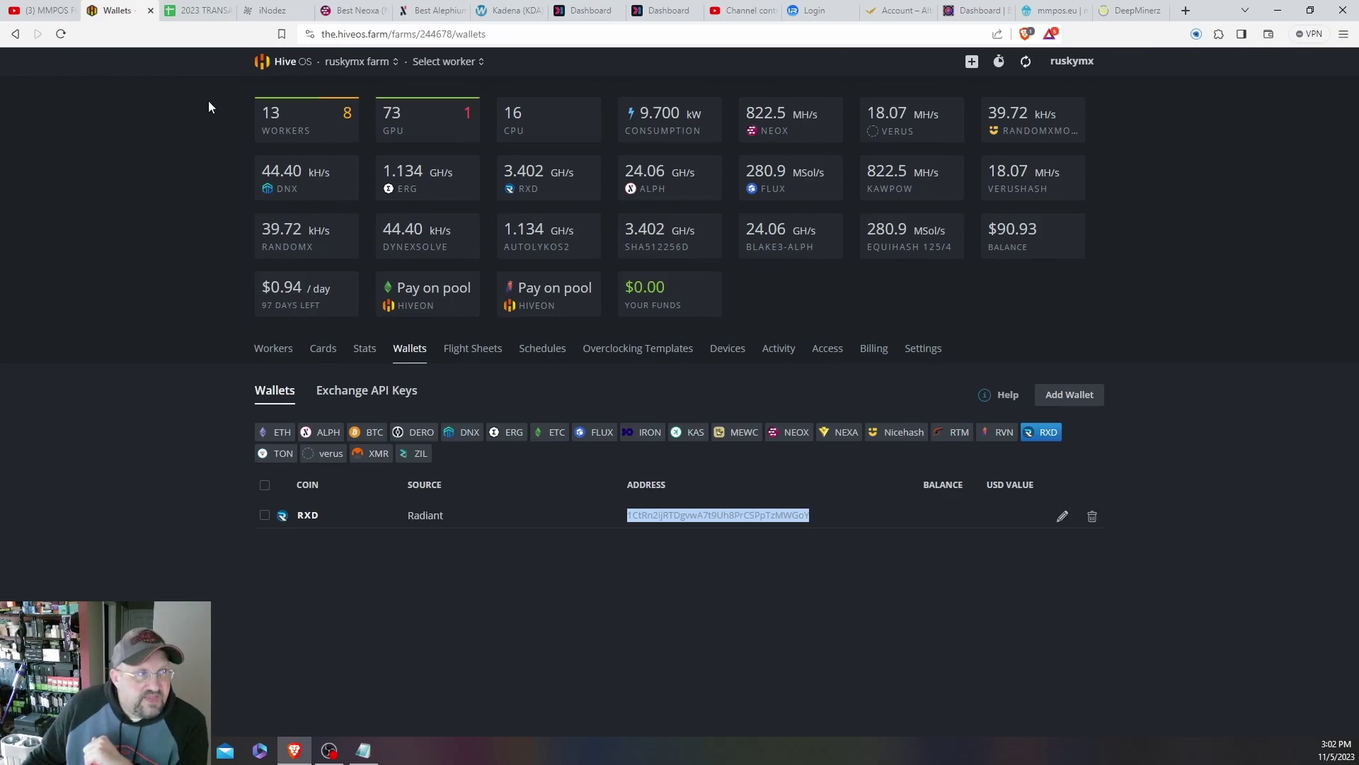
{"action": "left_click", "coordinate": [282, 354]}
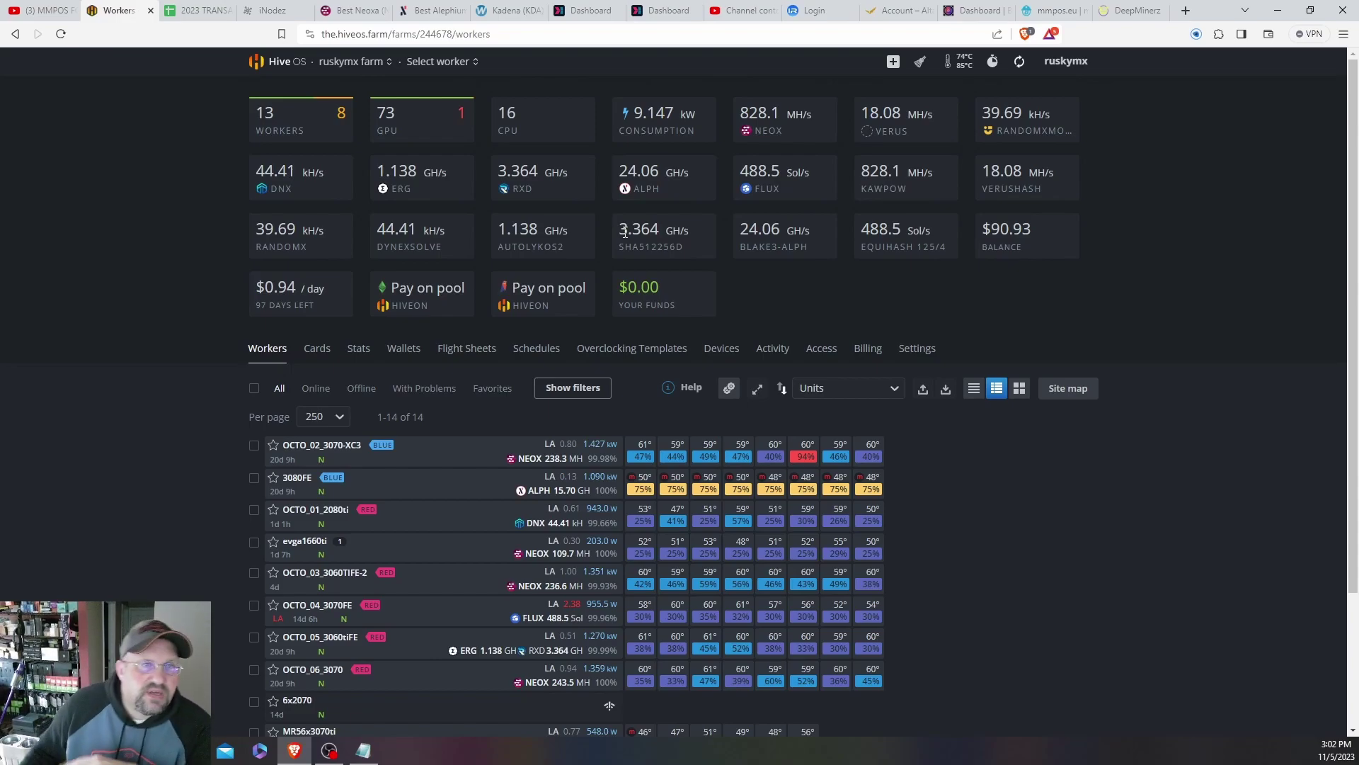
{"action": "left_click", "coordinate": [1040, 11]}
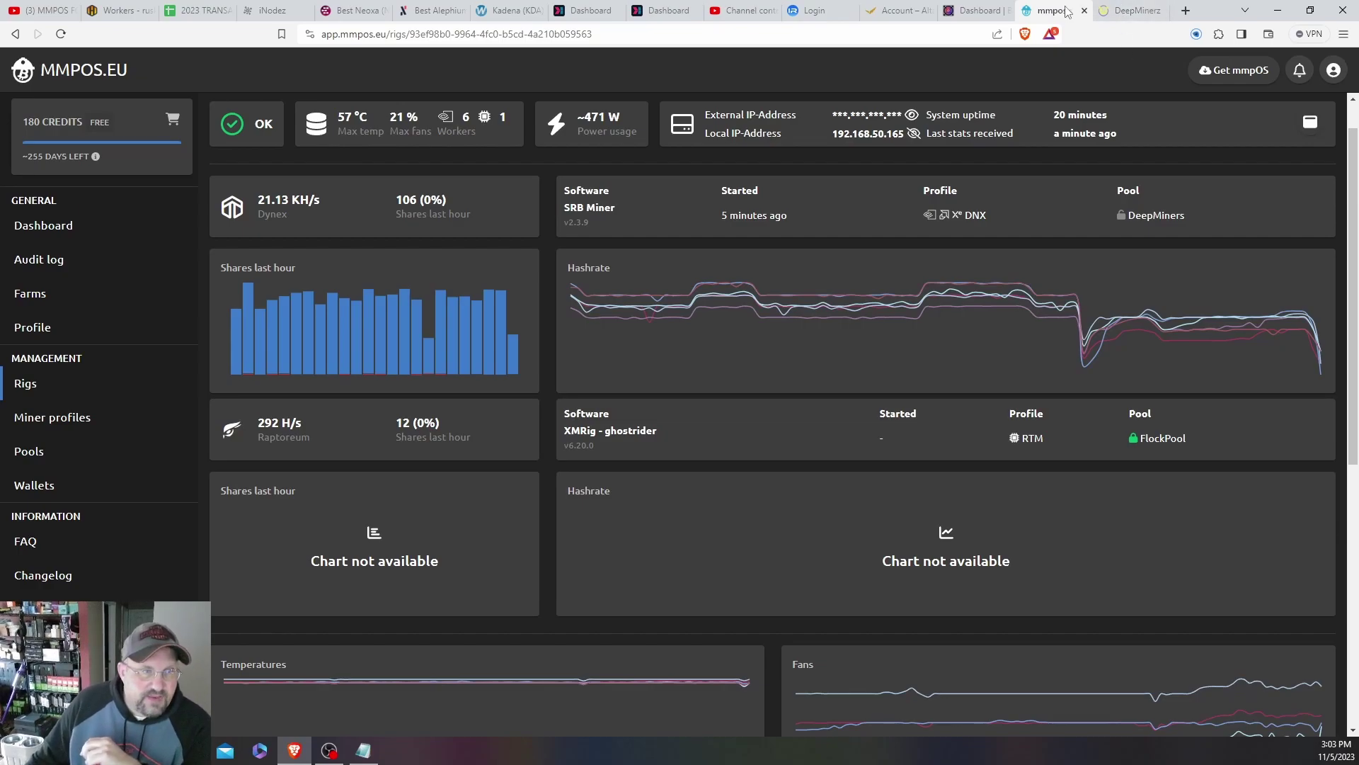
Step: Review the 6x2070 rig's temperature and fan charts and the hashrate, clock and power readings of each card
{"action": "scroll", "coordinate": [640, 364], "scroll_direction": "down", "scroll_amount": 1}
{"action": "scroll", "coordinate": [640, 364], "scroll_direction": "down", "scroll_amount": 5}
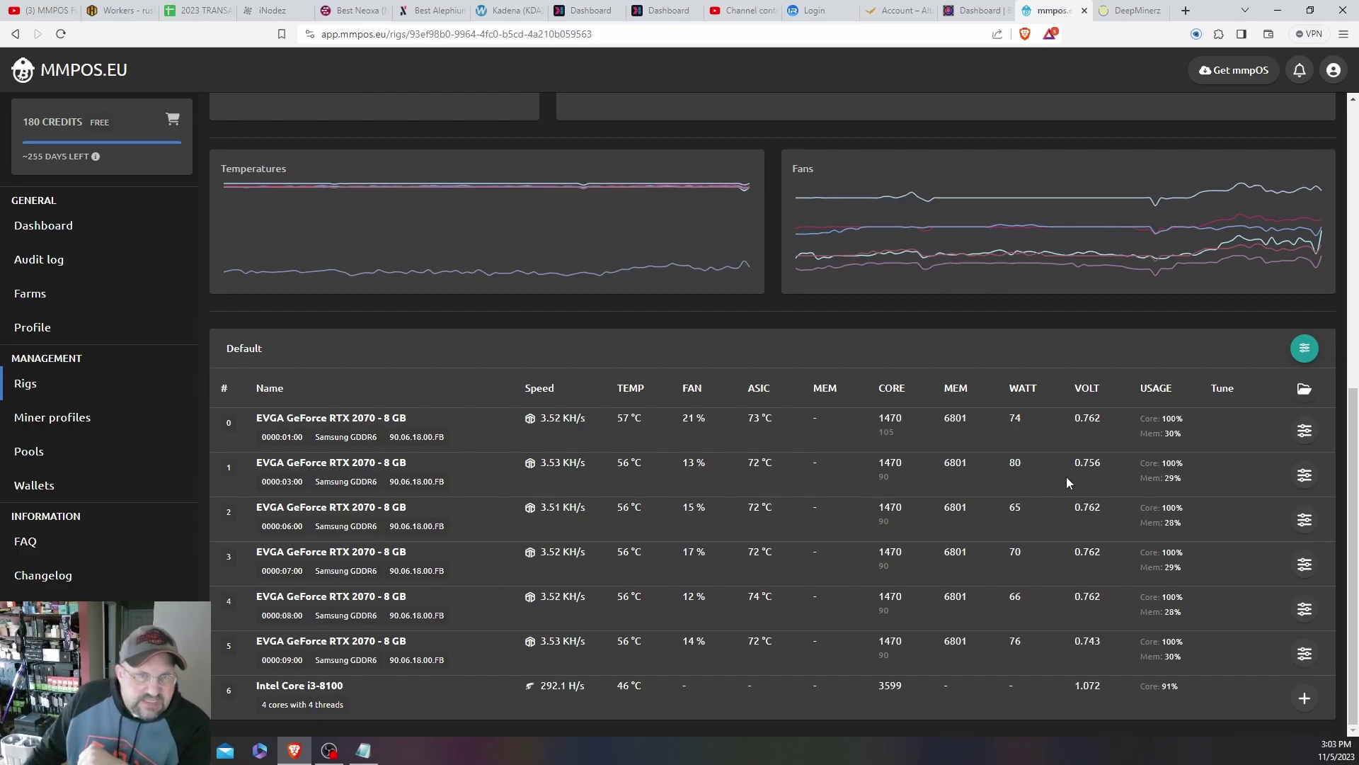
{"action": "scroll", "coordinate": [957, 498], "scroll_direction": "up", "scroll_amount": 2}
{"action": "scroll", "coordinate": [953, 498], "scroll_direction": "down", "scroll_amount": 2}
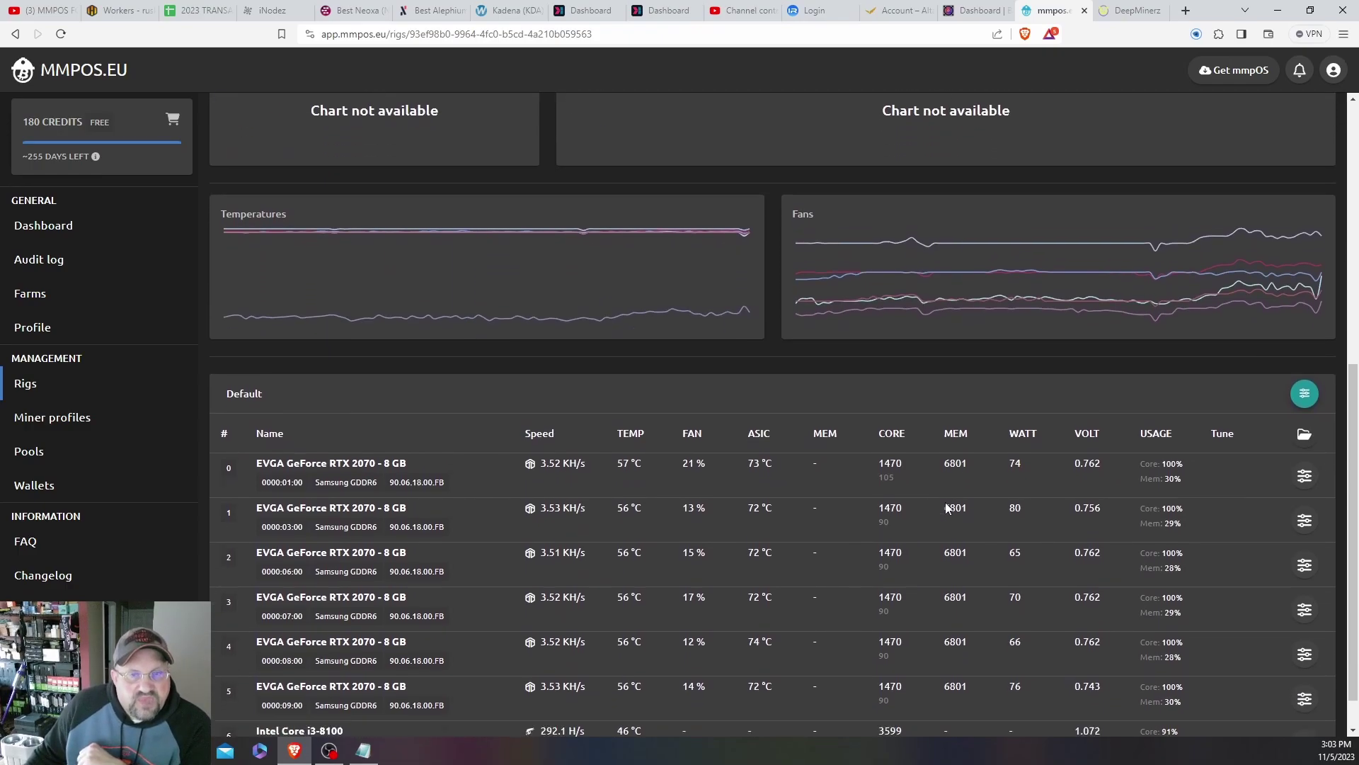
{"action": "scroll", "coordinate": [959, 494], "scroll_direction": "up", "scroll_amount": 7}
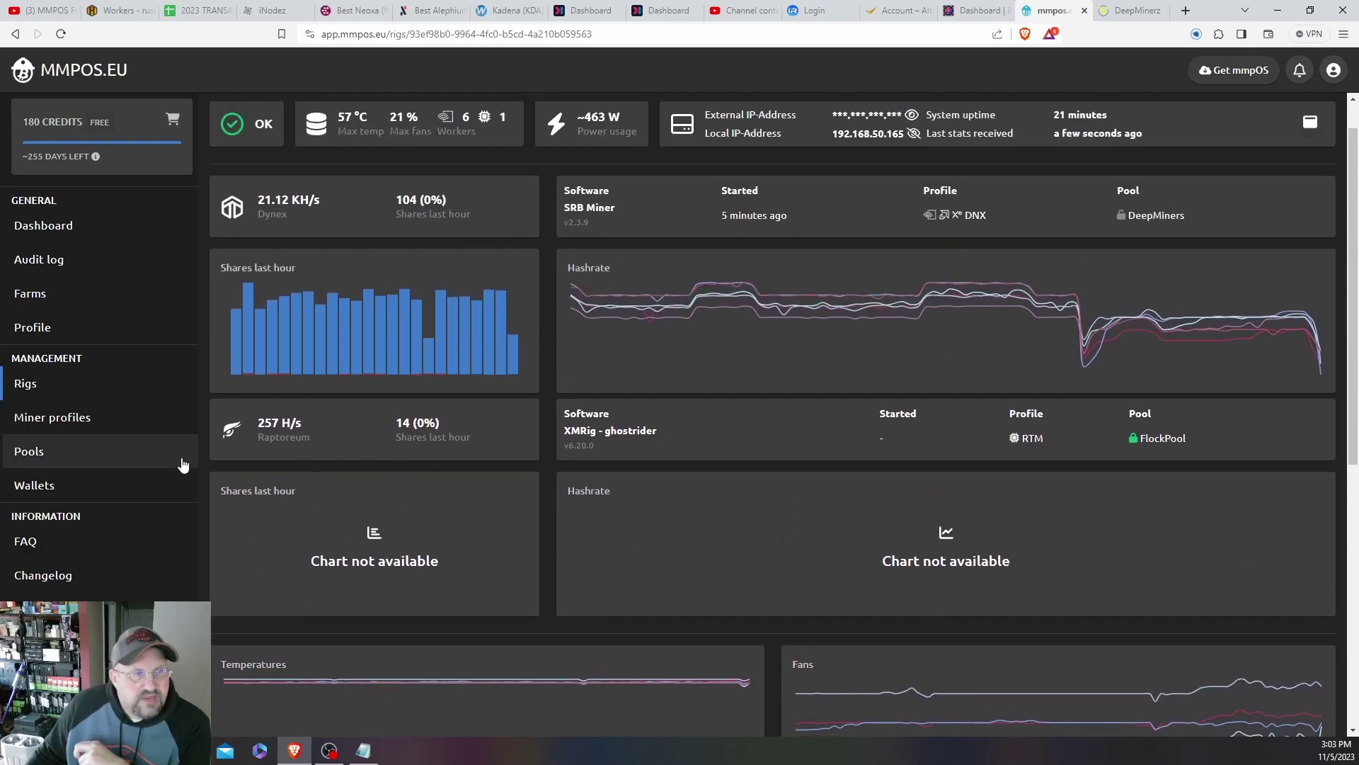
Step: Look over the list of miner profiles and reopen the 6x2070 rig's details from the rigs list
{"action": "left_click", "coordinate": [61, 425]}
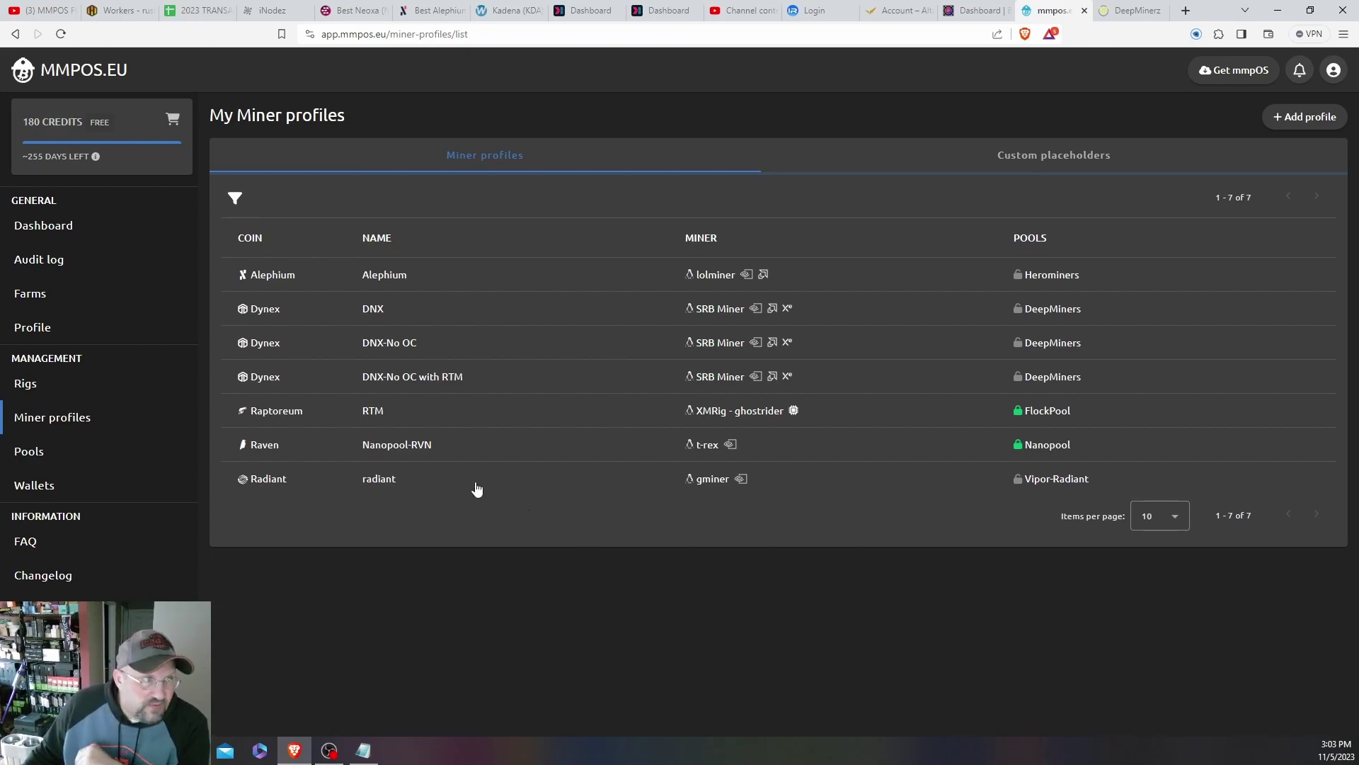
{"action": "left_click", "coordinate": [57, 395]}
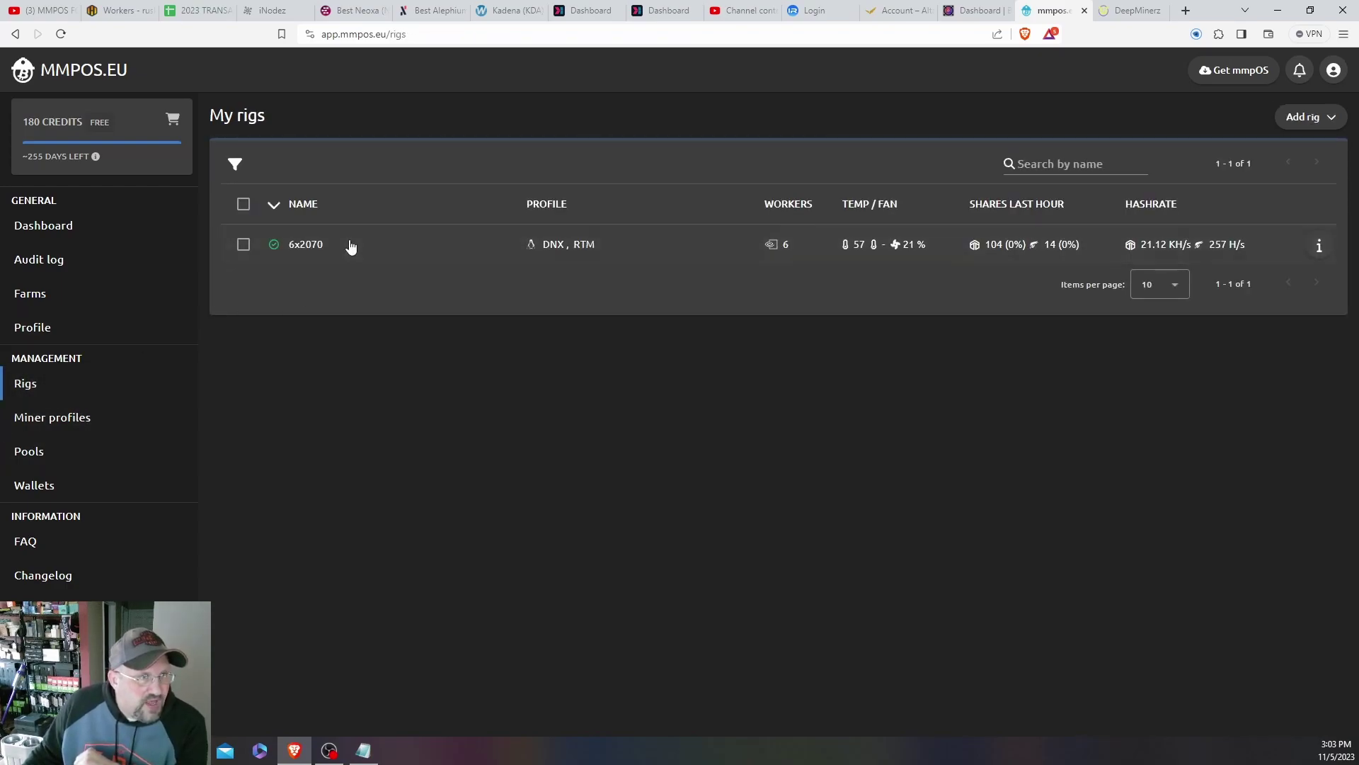
{"action": "left_click", "coordinate": [350, 246]}
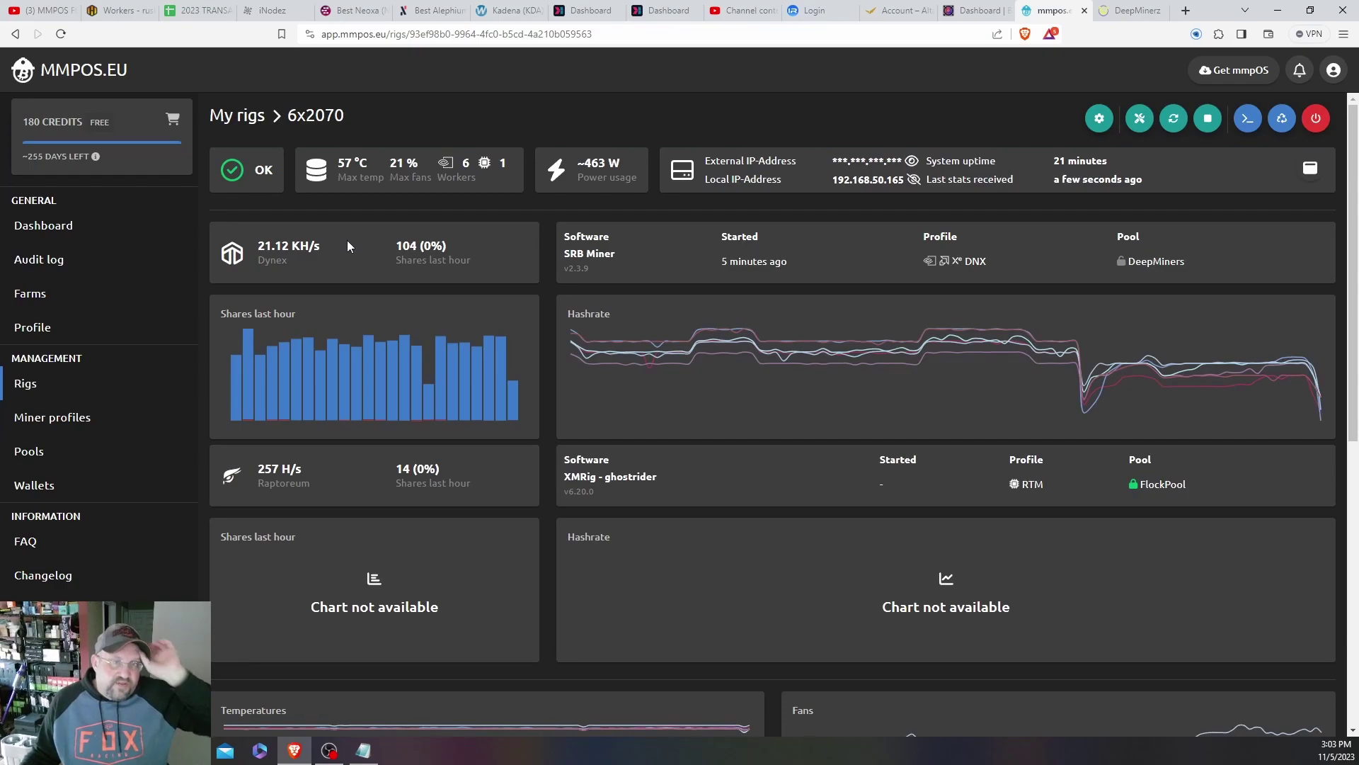